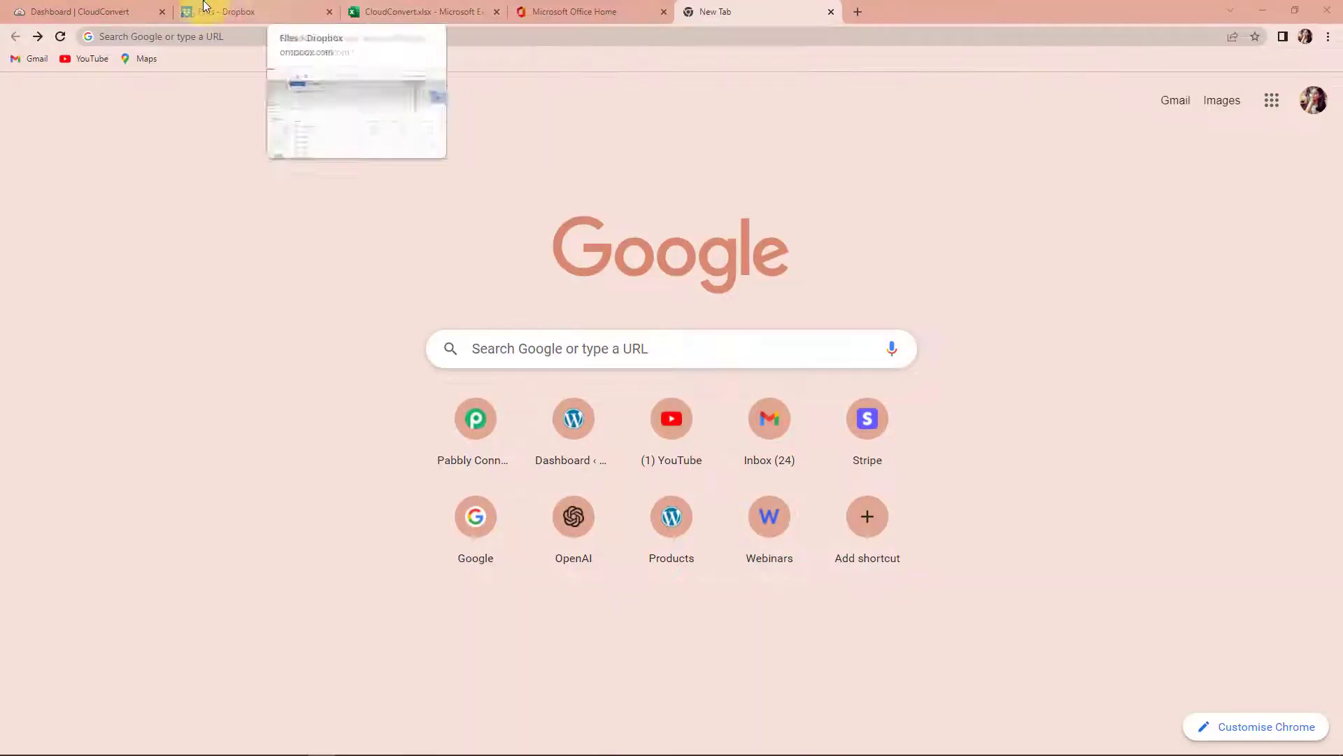
Go to pabbly.com/connect, sign in, and open Pabbly Connect from the apps list
click(191, 34)
text(pa)
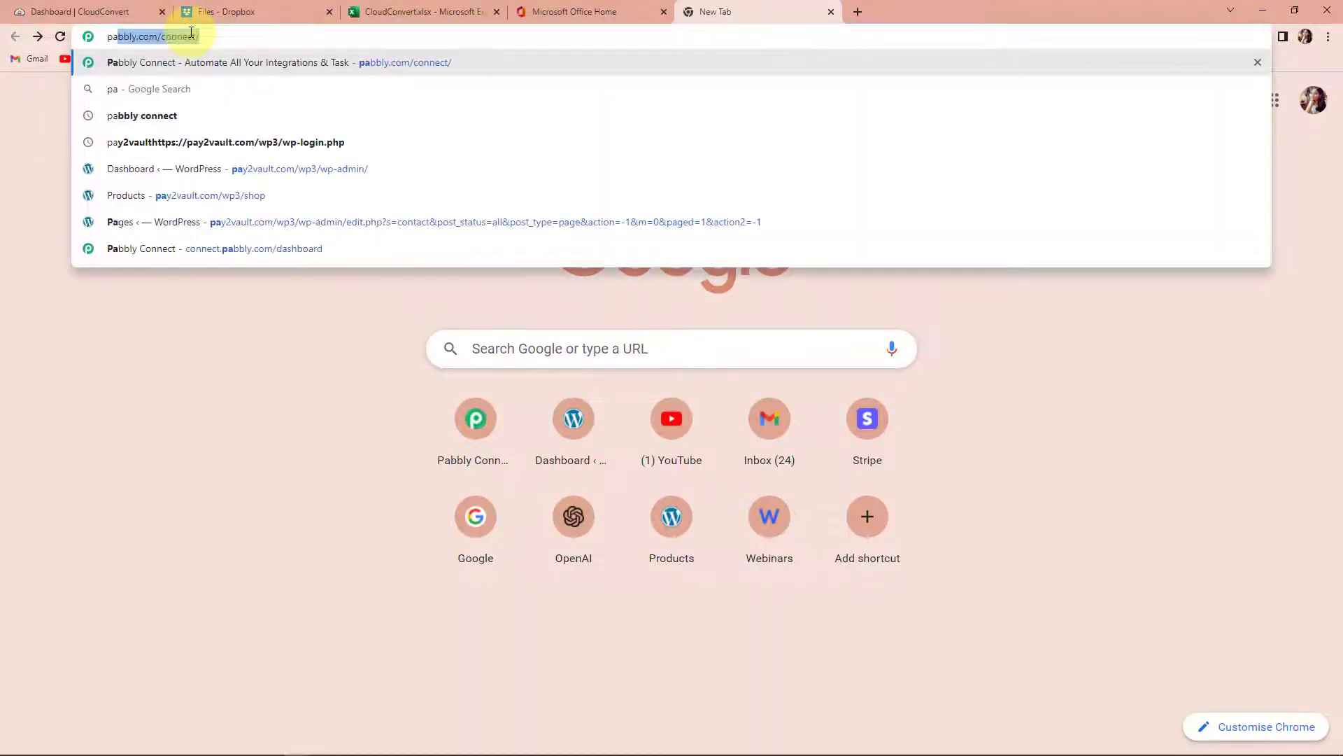
key(Return)
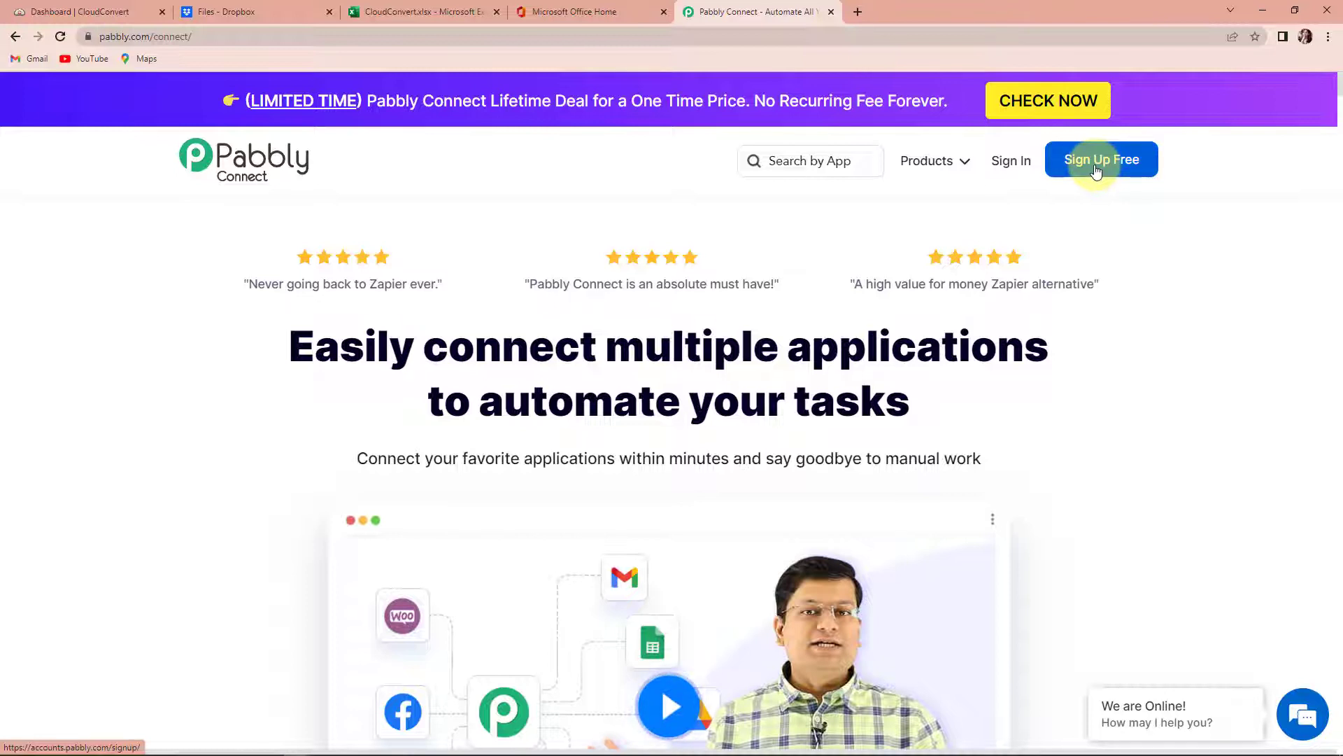
click(1011, 161)
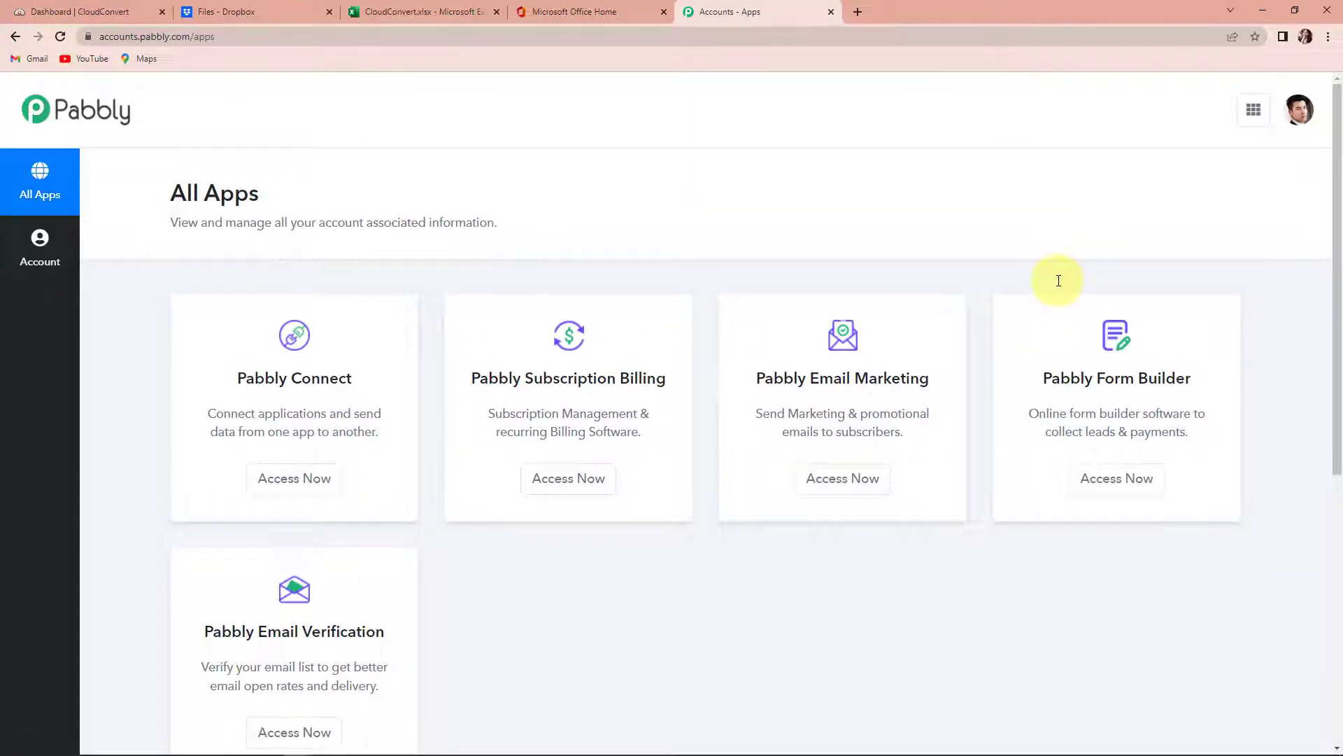
click(294, 478)
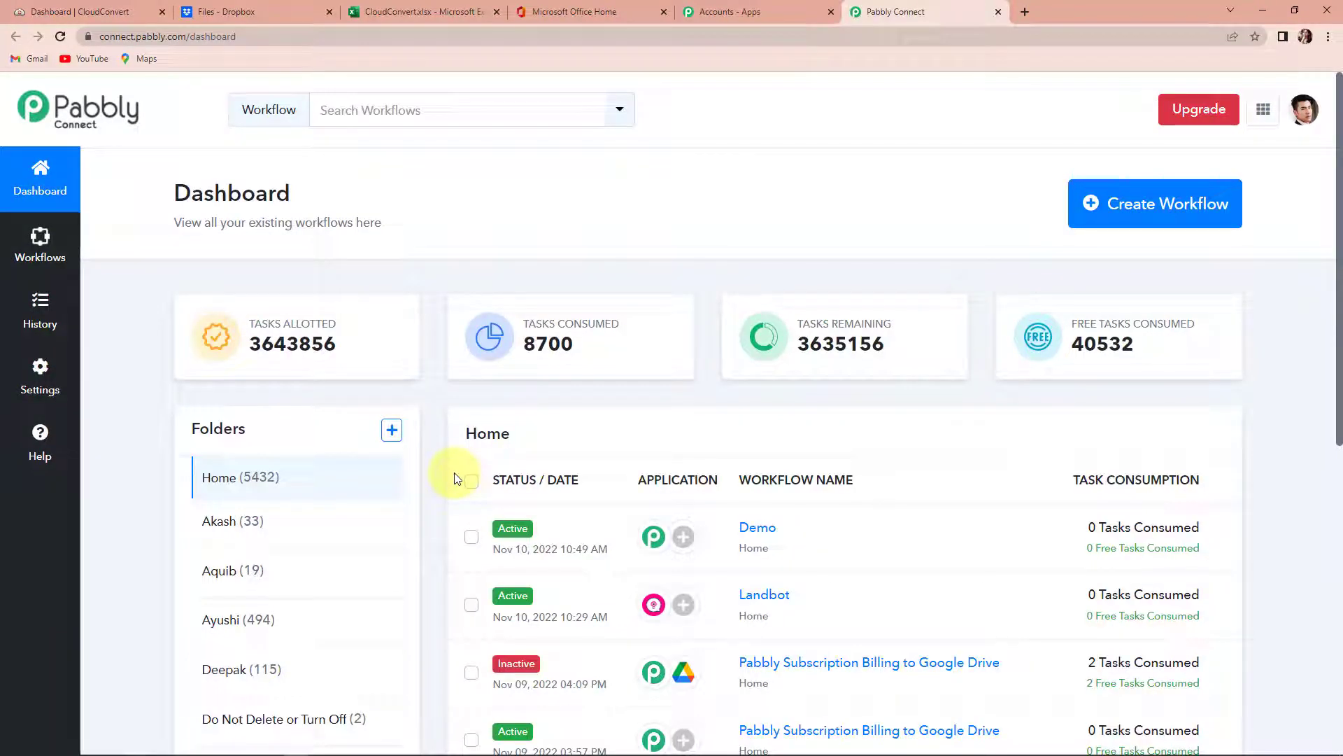
Create a new workflow named 'Add Watermark to a PDF File'
click(1166, 205)
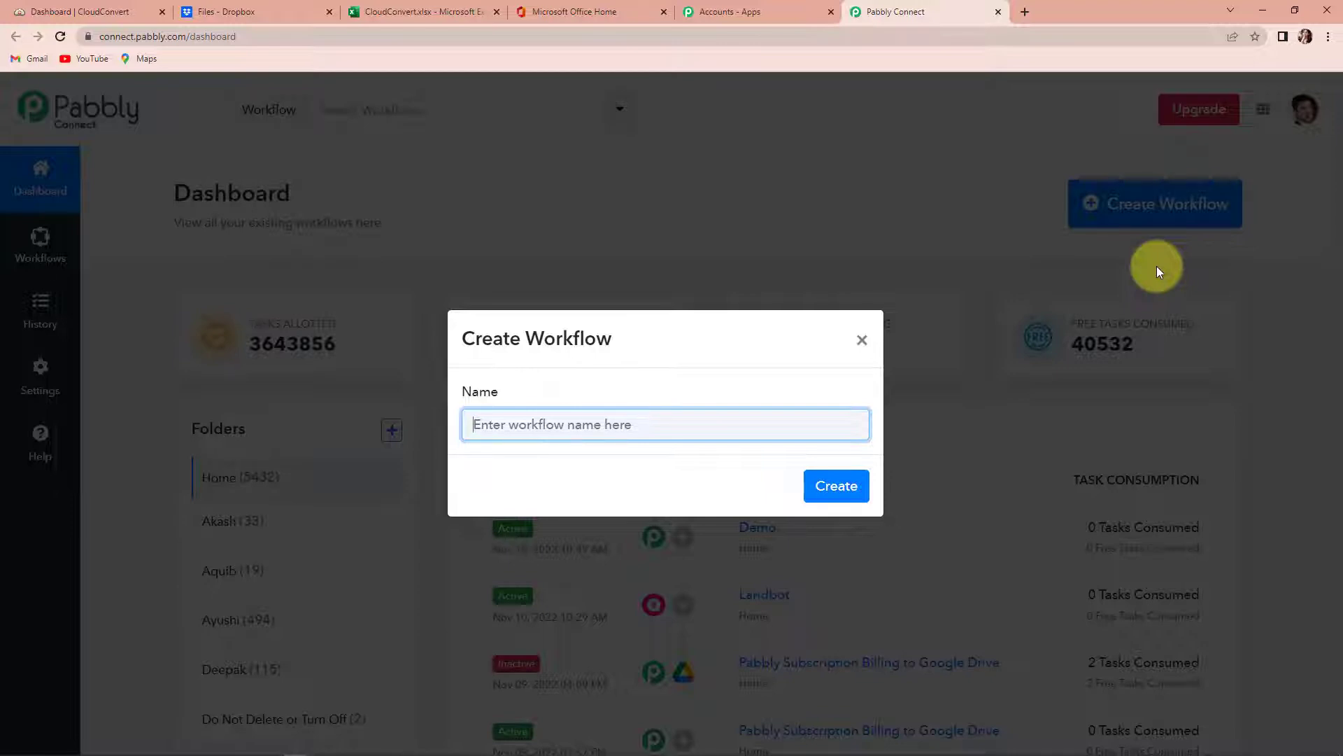
text(Add Watermark to a PDF File)
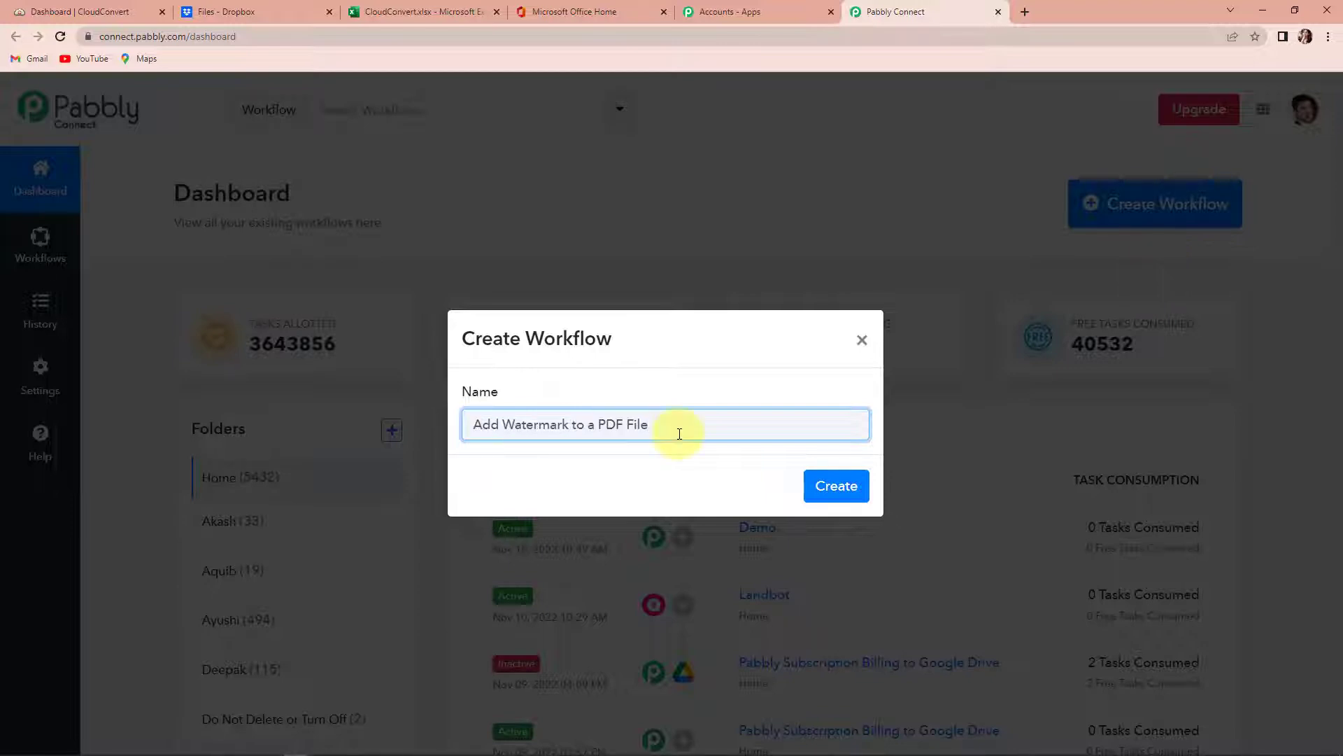
click(834, 484)
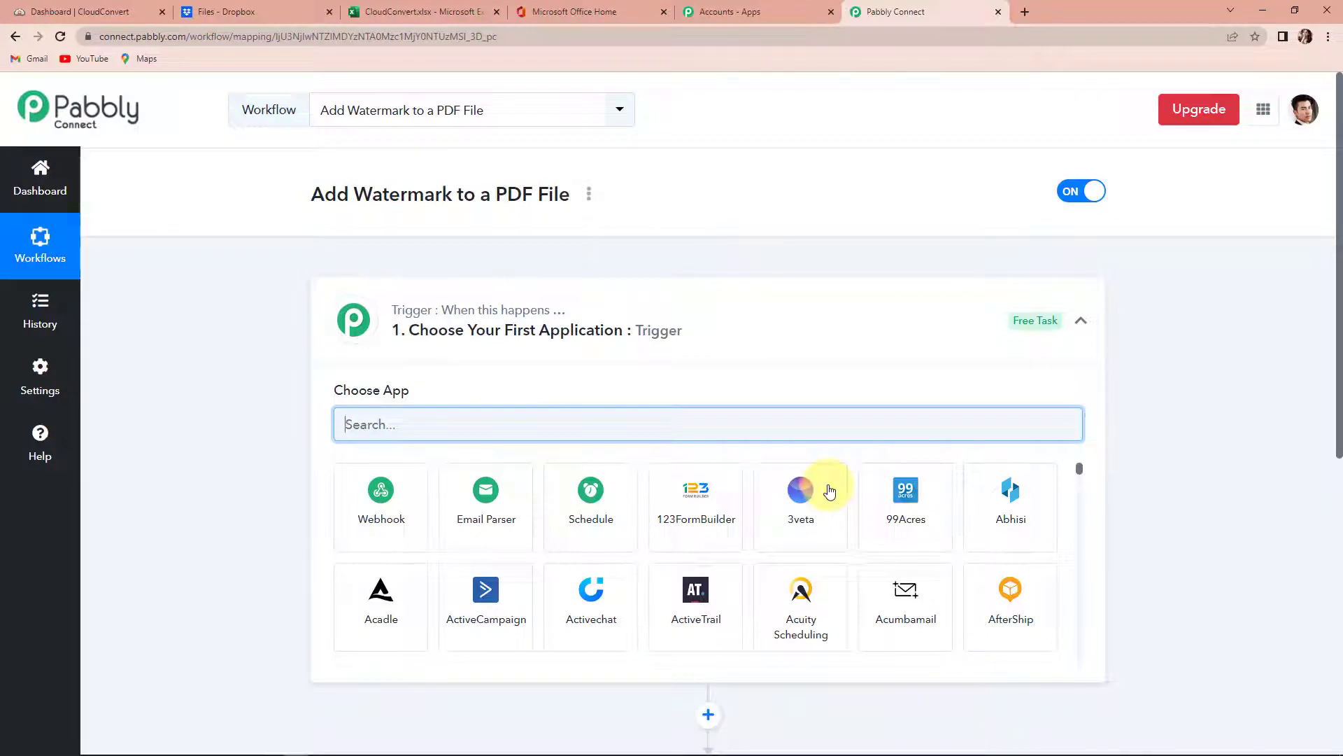
Search 'drop' and pick Dropbox as the trigger app
scroll(669, 341, down, 7)
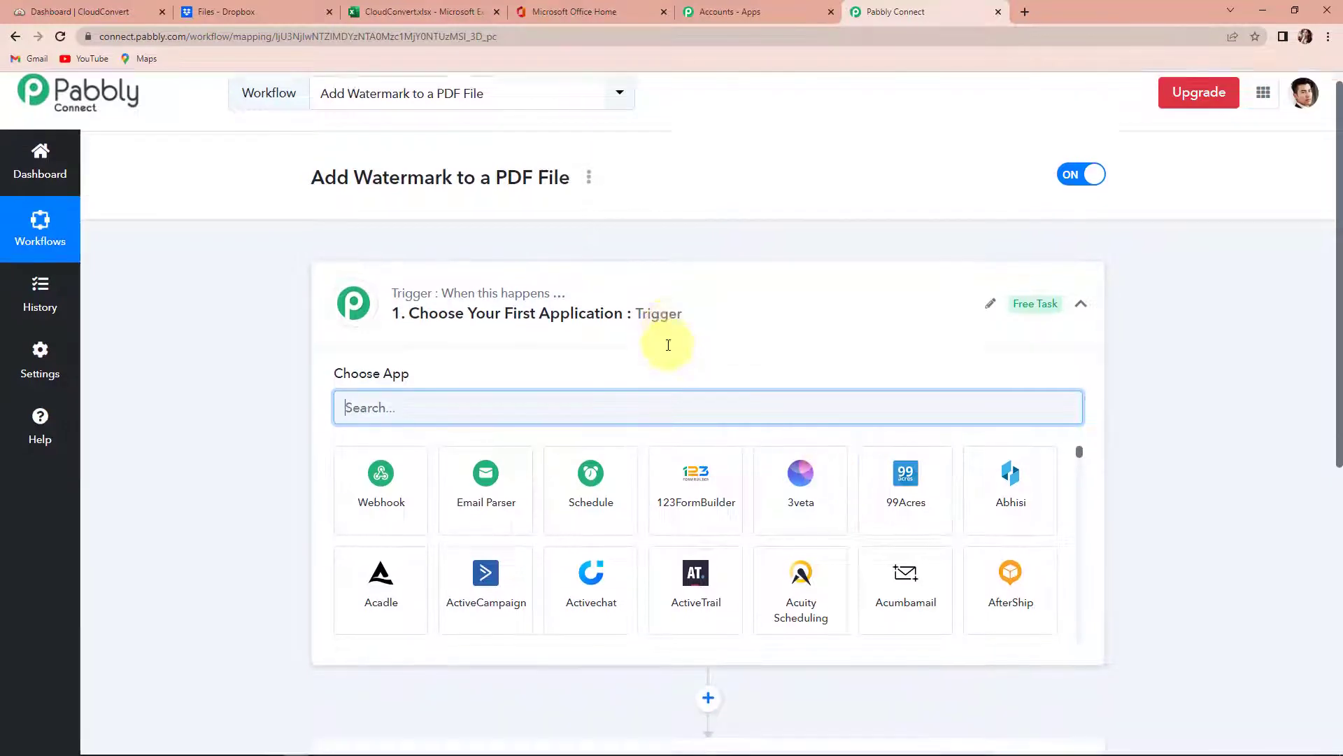
scroll(645, 360, up, 5)
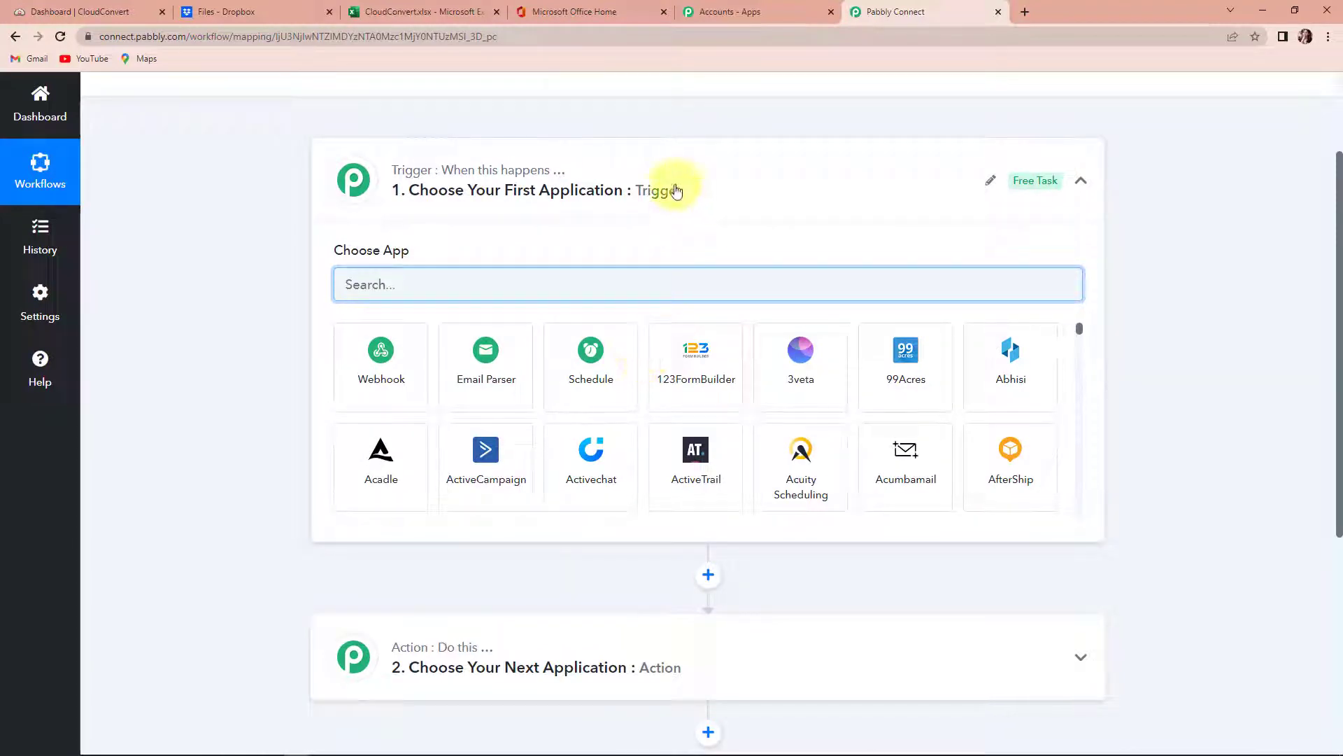
scroll(588, 452, down, 1)
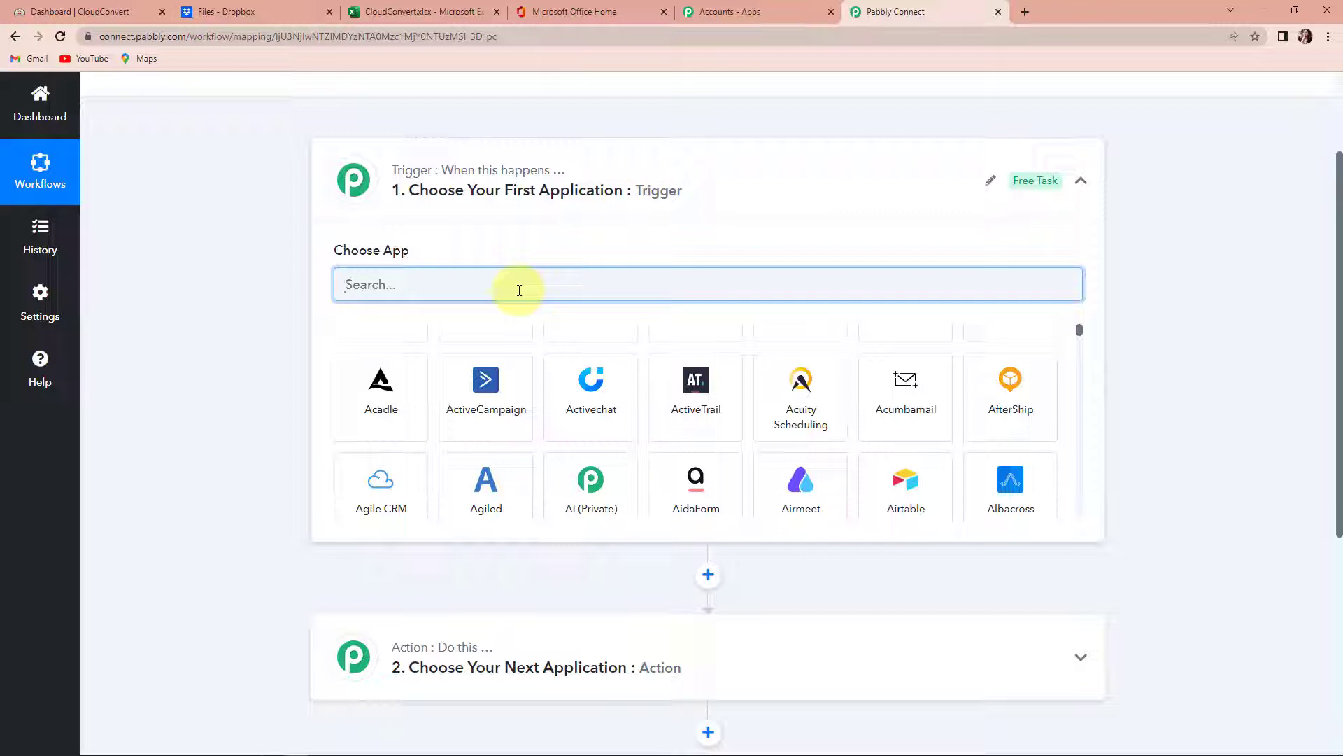
text(drop)
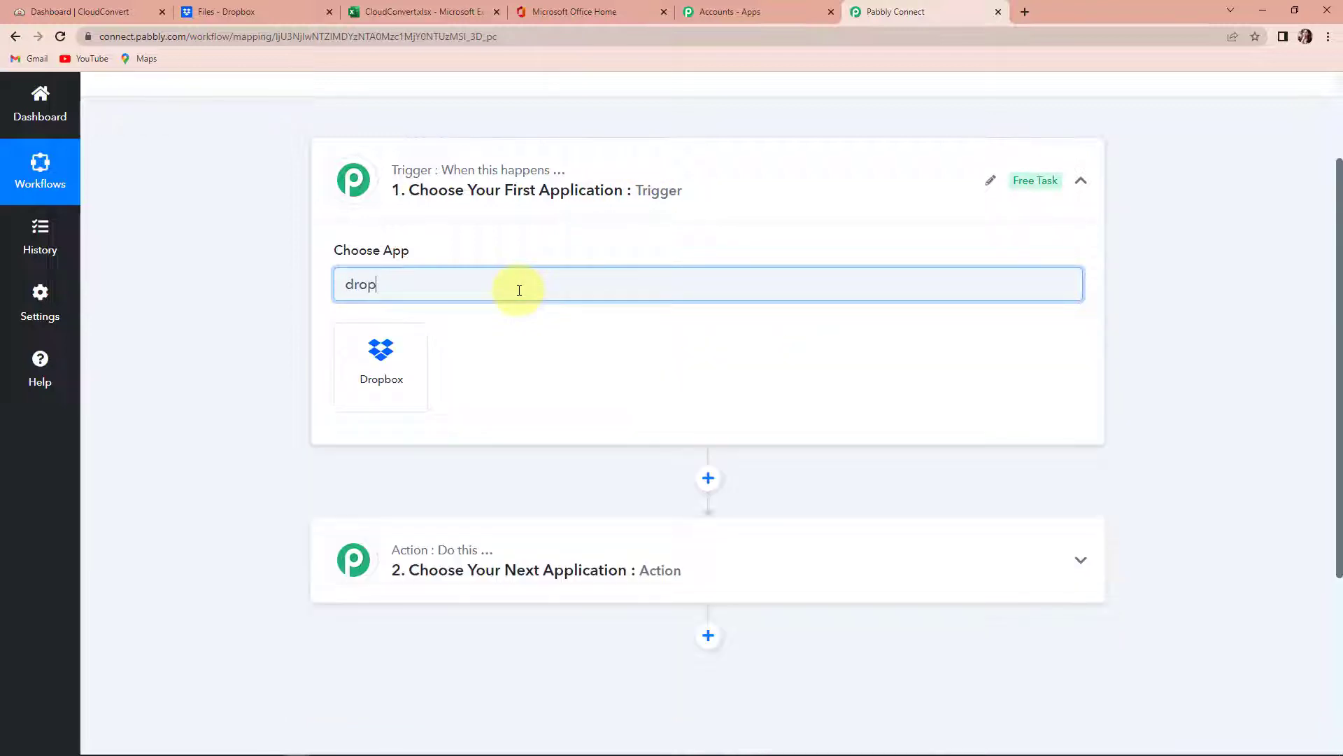
click(397, 367)
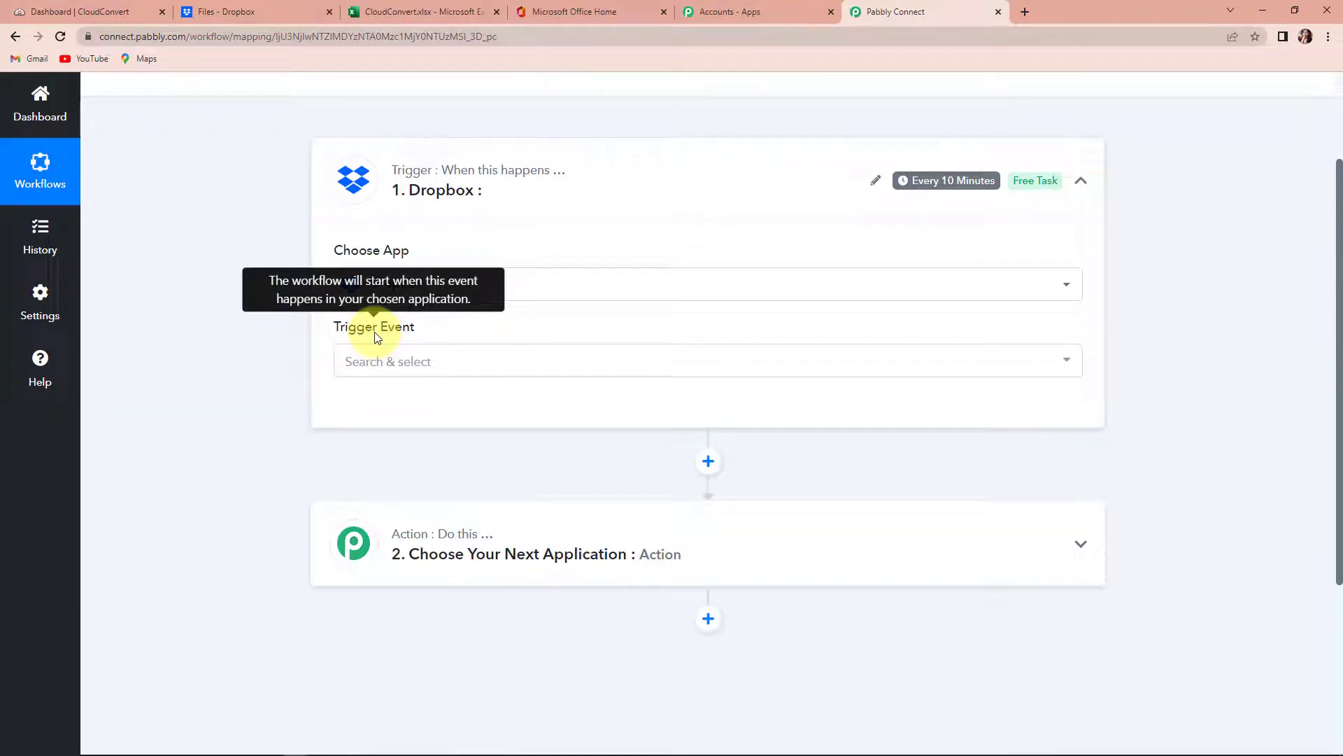
Set the trigger event to New File and authorize a new Dropbox connection
click(378, 367)
click(375, 445)
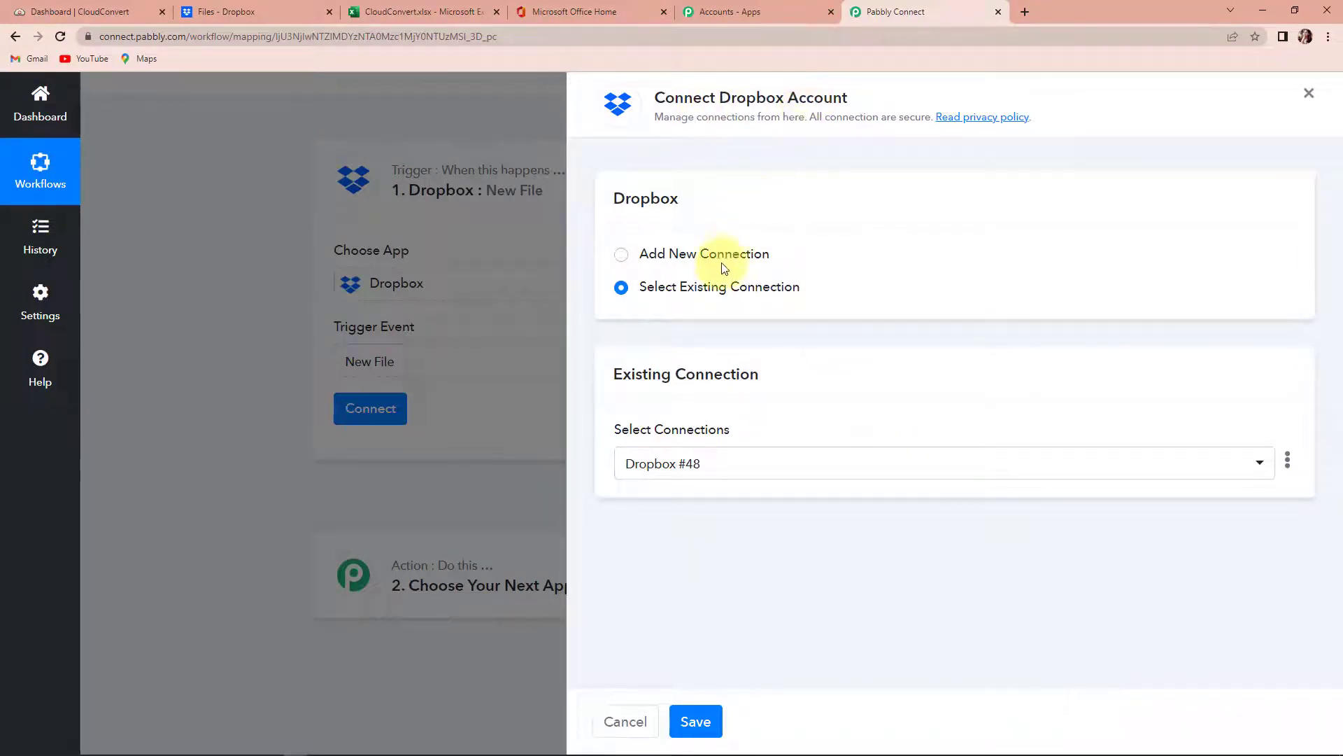
click(621, 256)
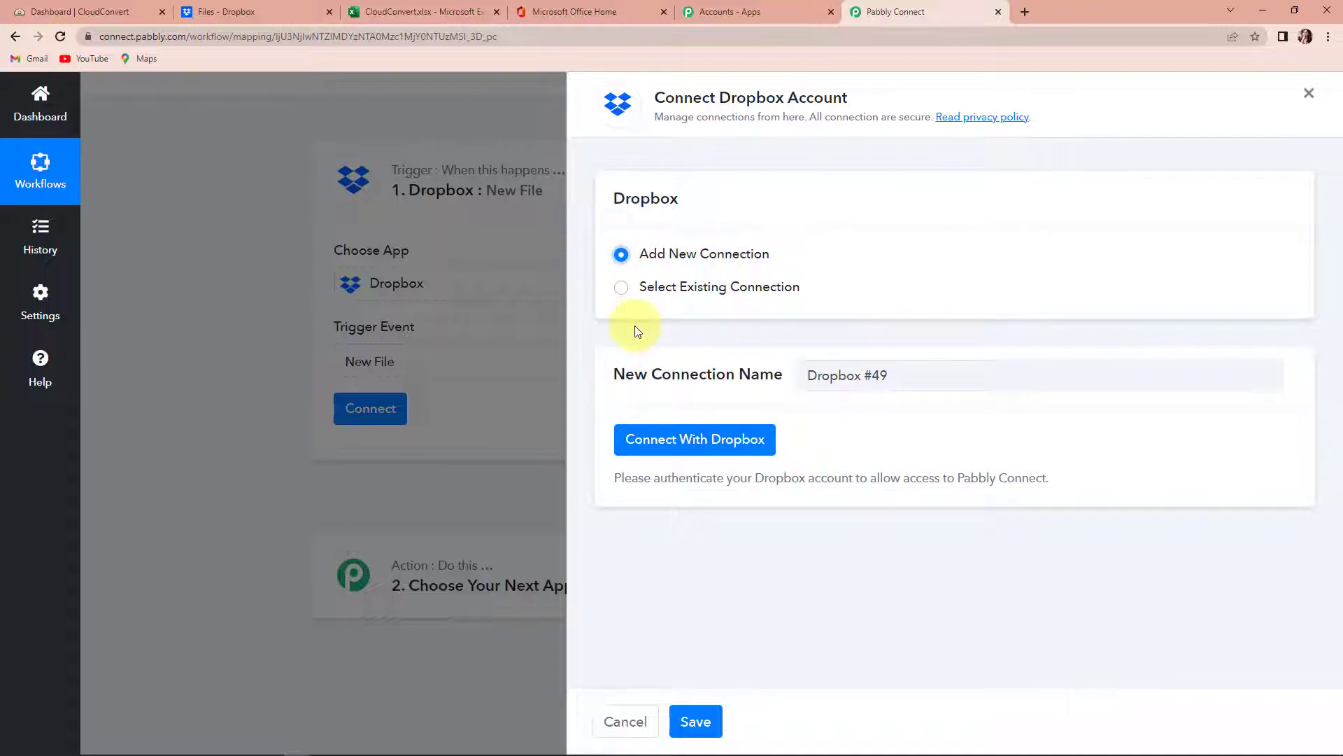
click(678, 441)
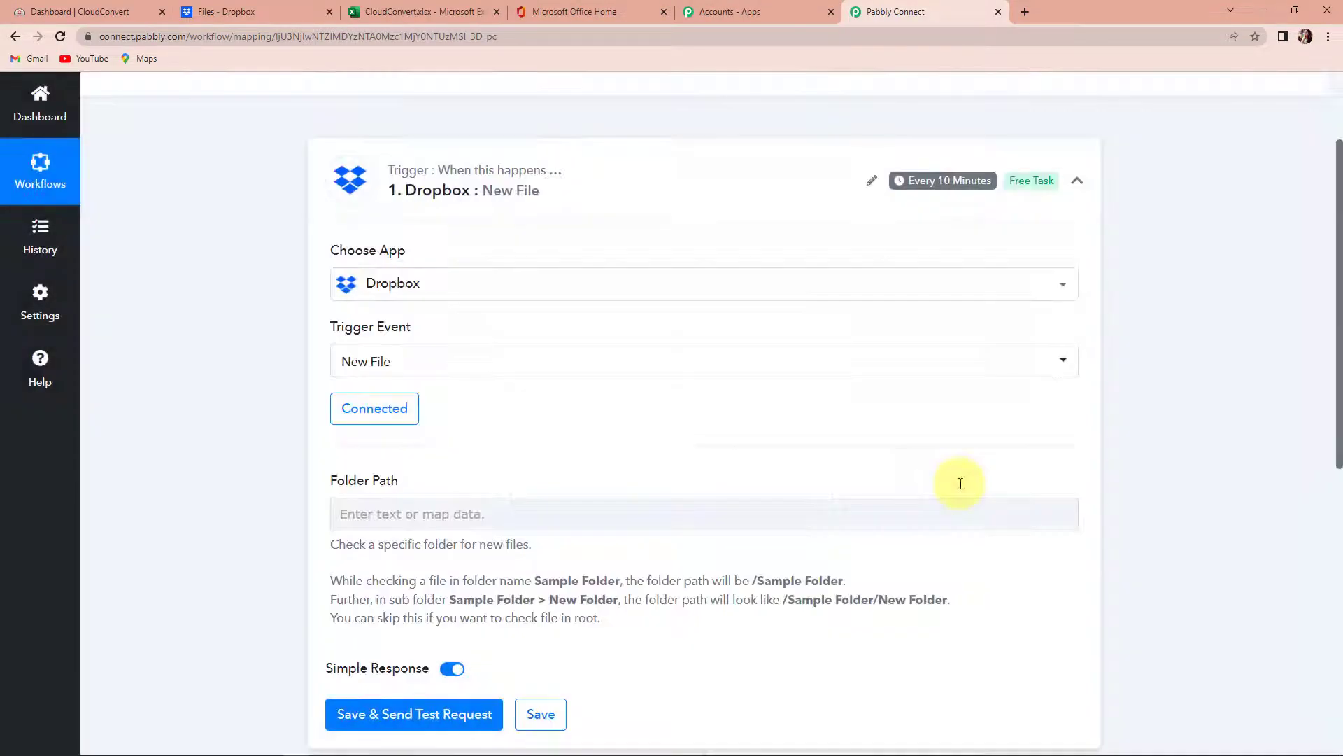
scroll(779, 459, down, 2)
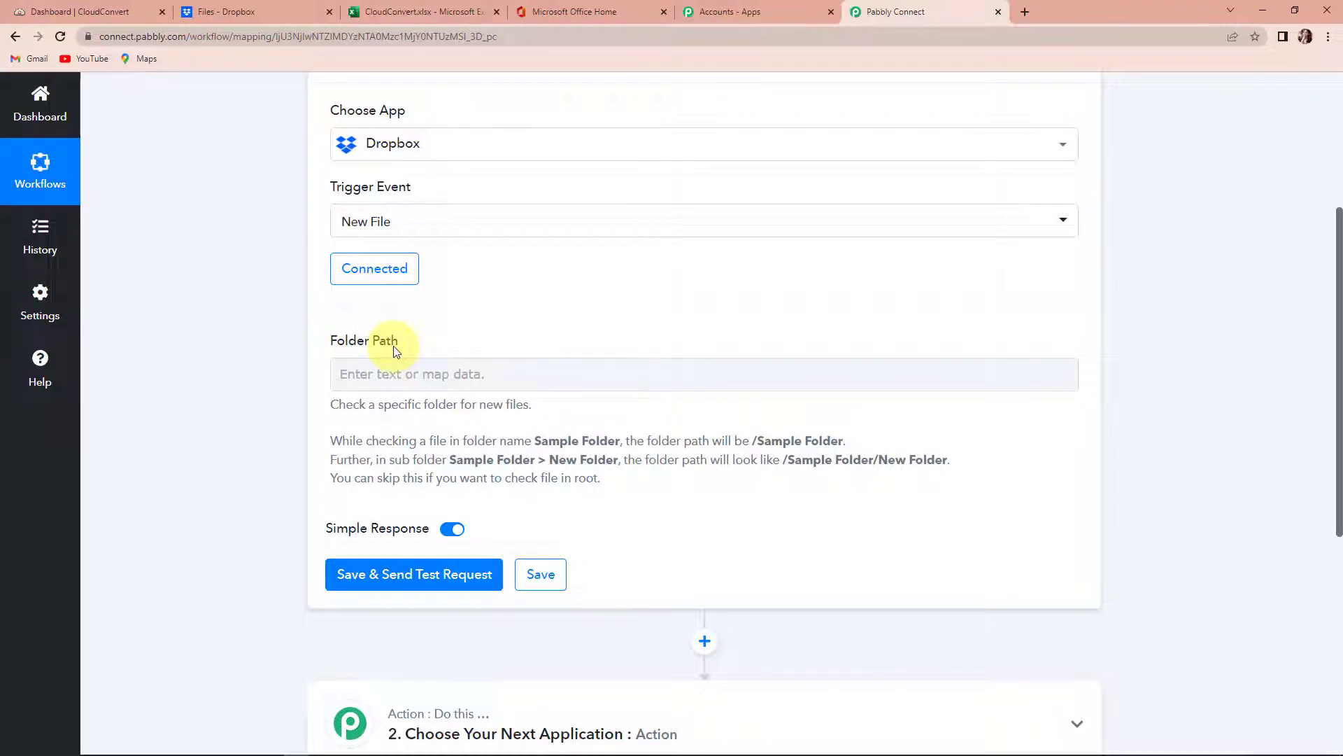
click(253, 10)
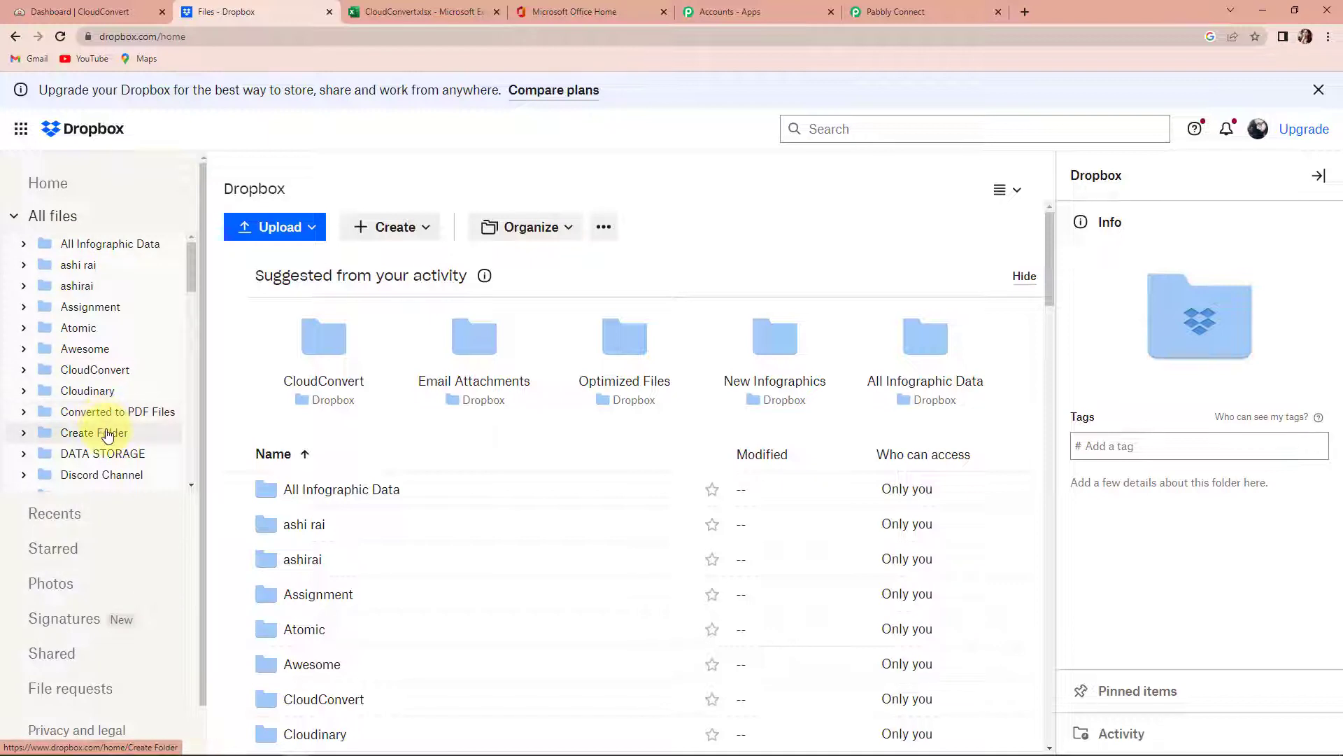
Open the CloudConvert folder in Dropbox and copy its '/ CloudConvert' path
click(97, 372)
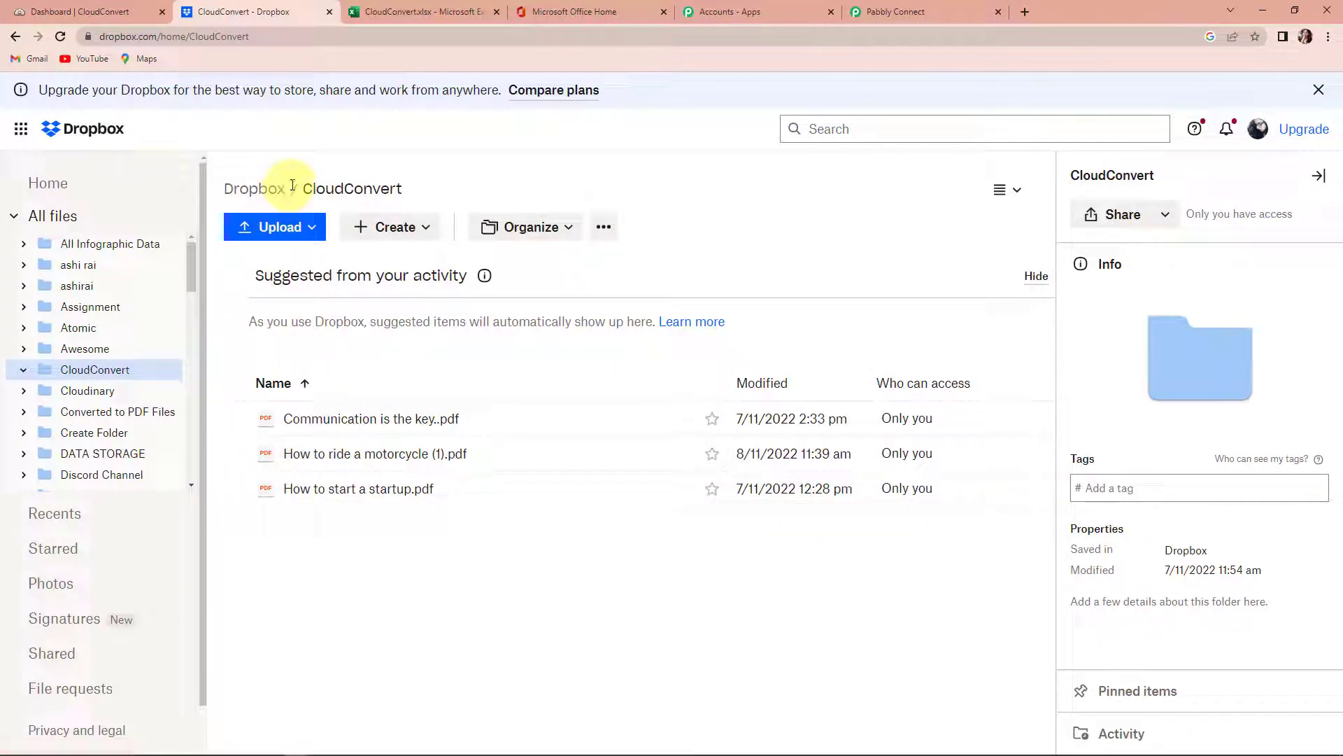
drag(293, 185, 420, 186)
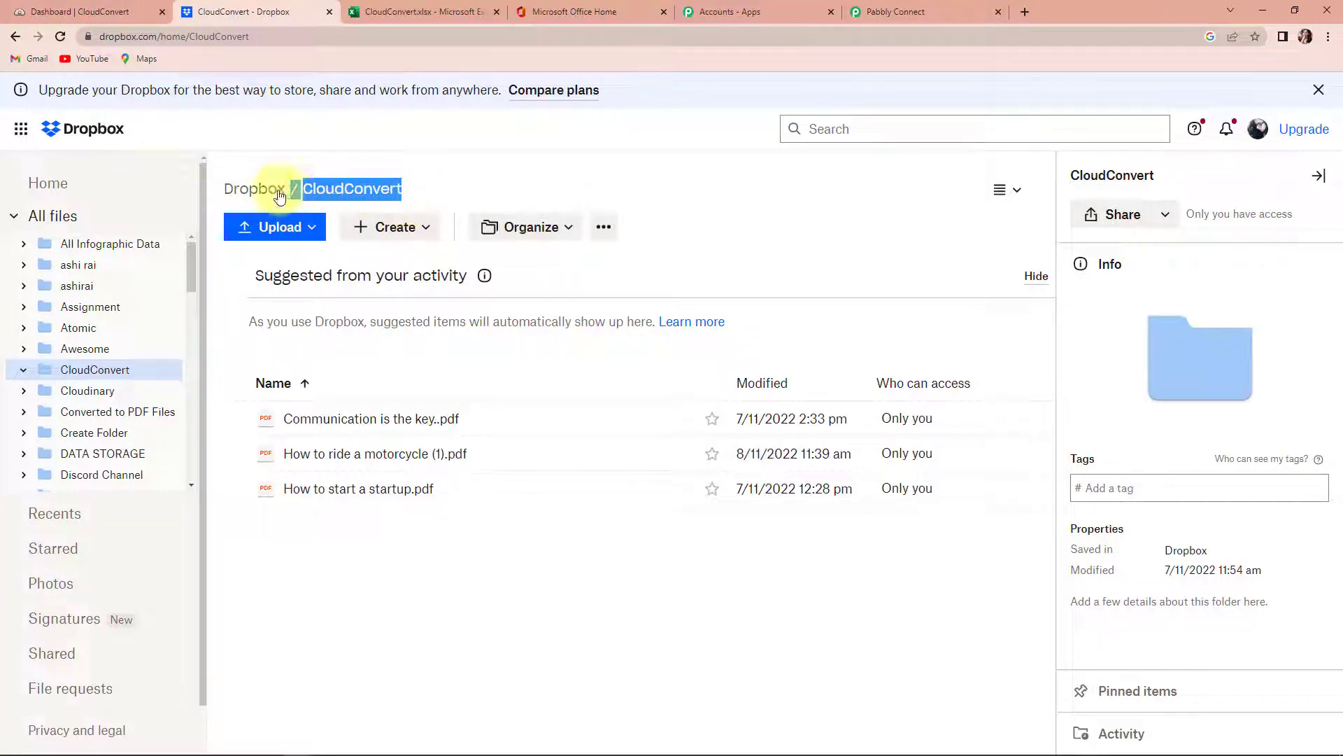
right_click(361, 190)
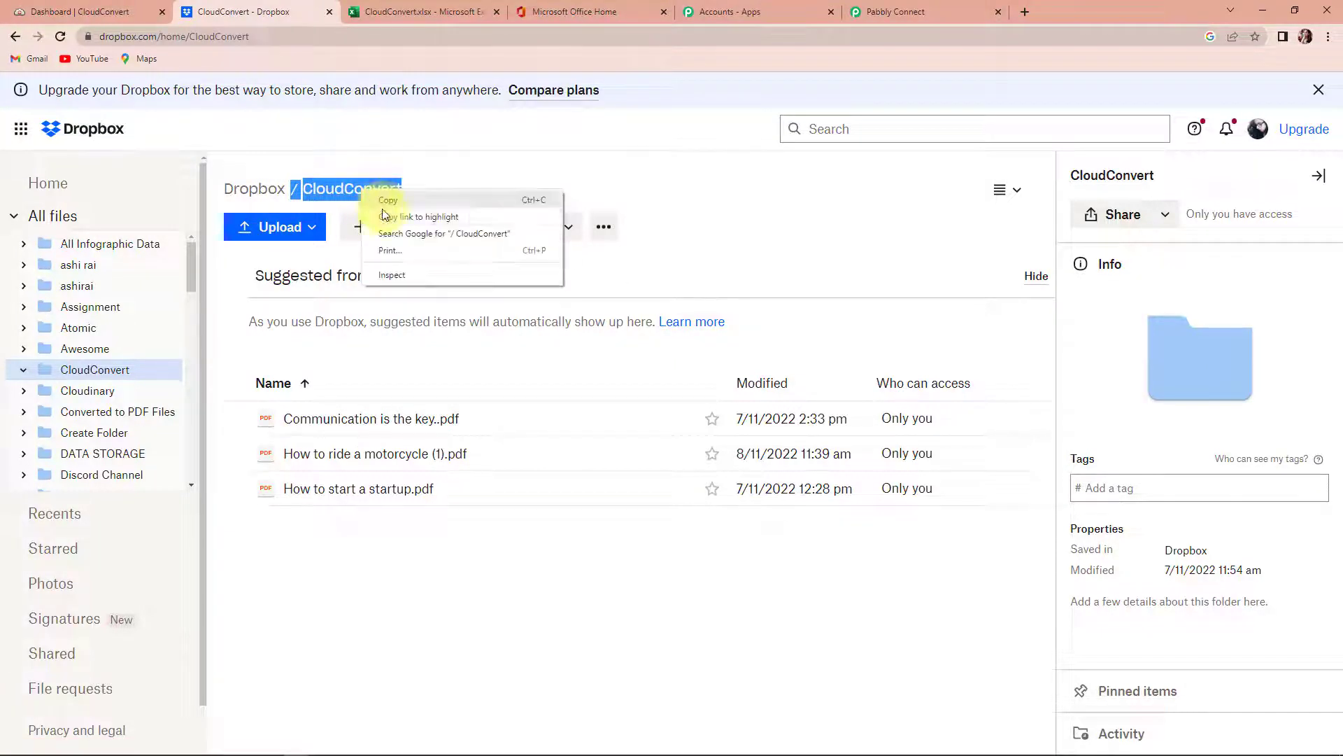
click(387, 200)
click(872, 12)
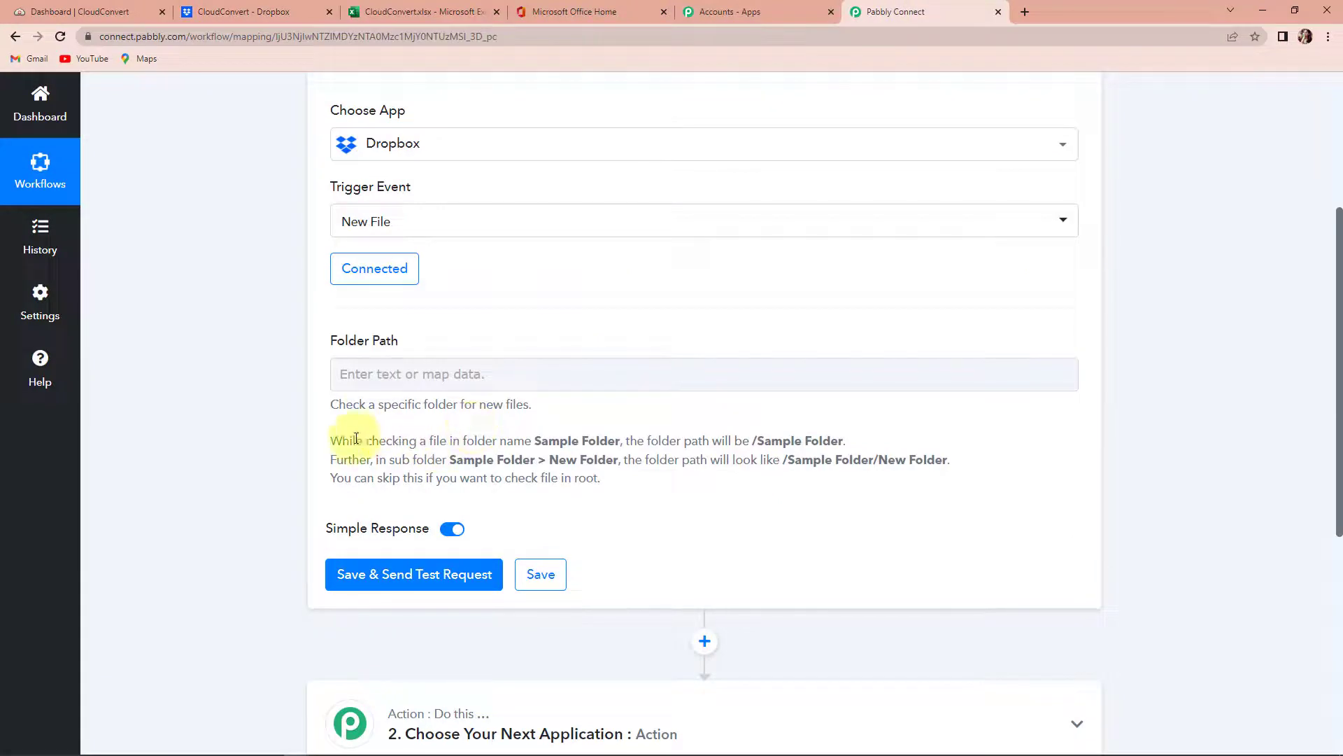
Paste /CloudConvert into Folder Path, then save and send a test request
click(379, 374)
key(ctrl+v)
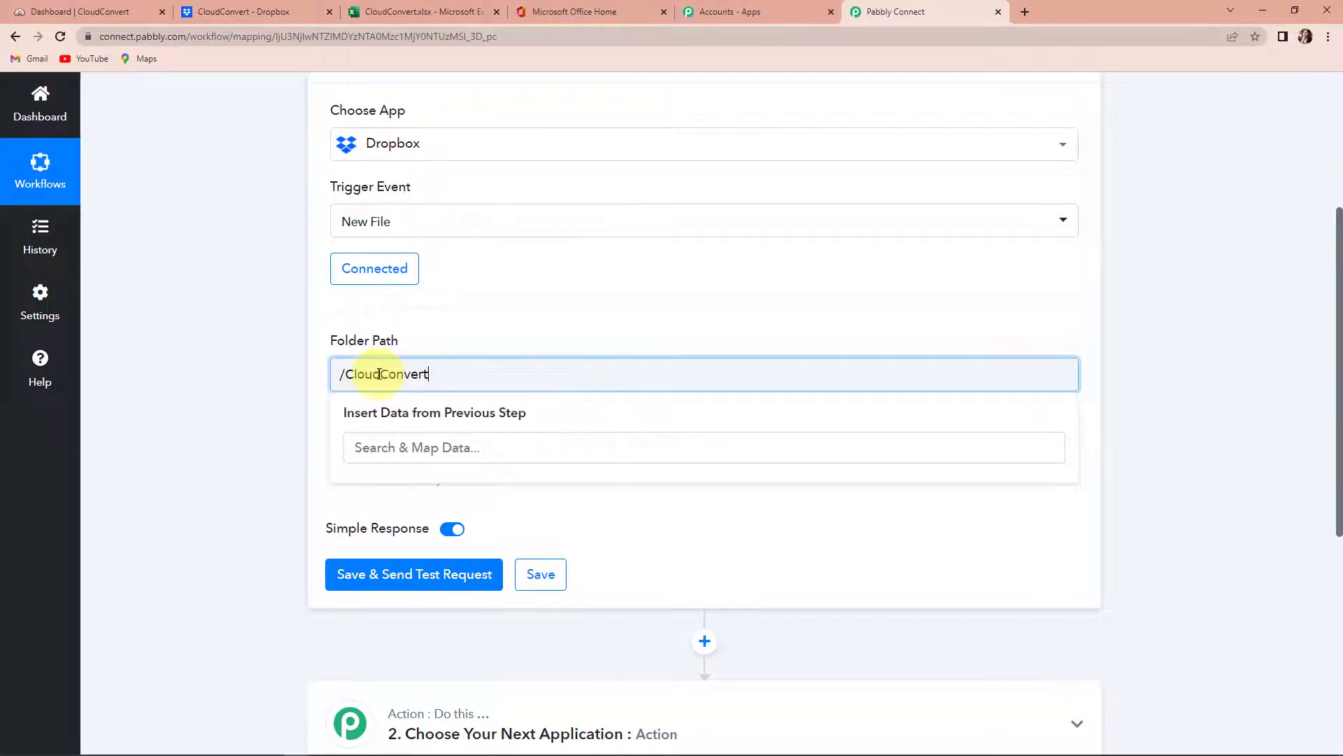
click(266, 374)
click(414, 572)
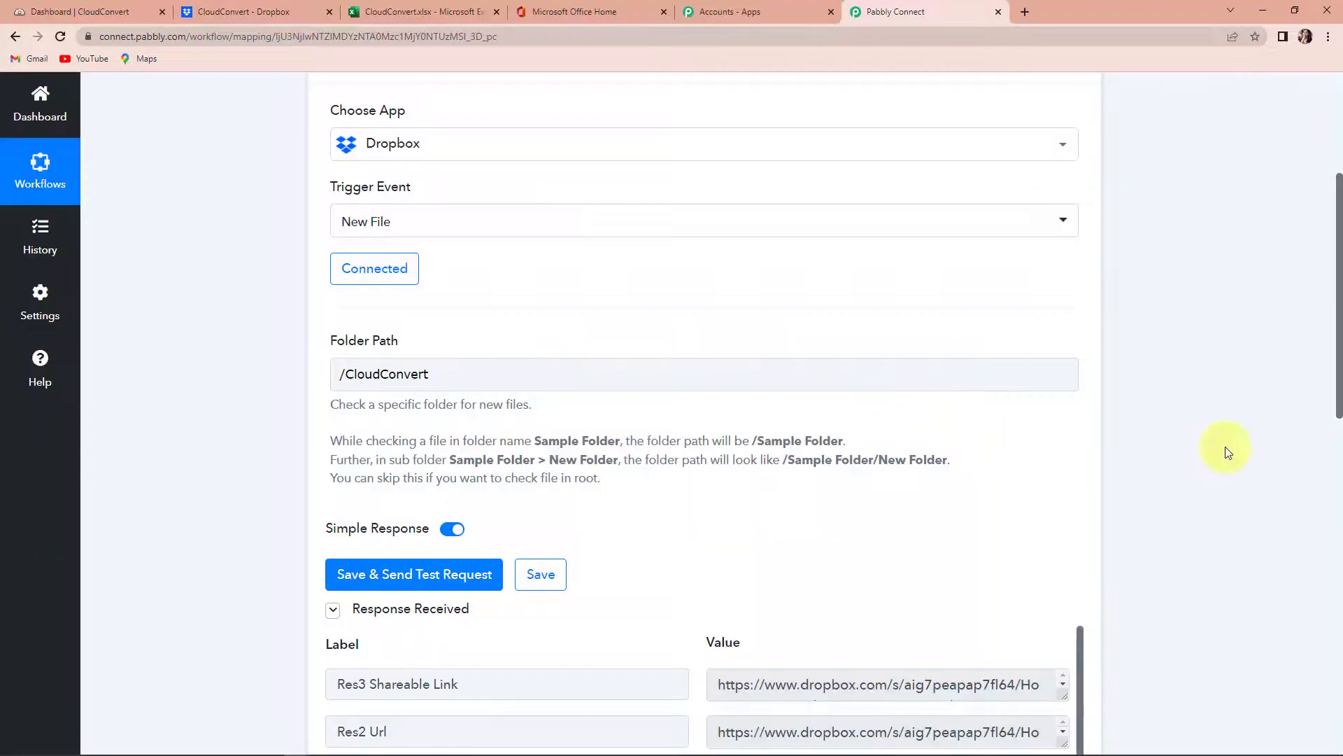
Review the test response for How to ride a motorcycle (1).pdf, including its shareable link
scroll(1224, 450, down, 6)
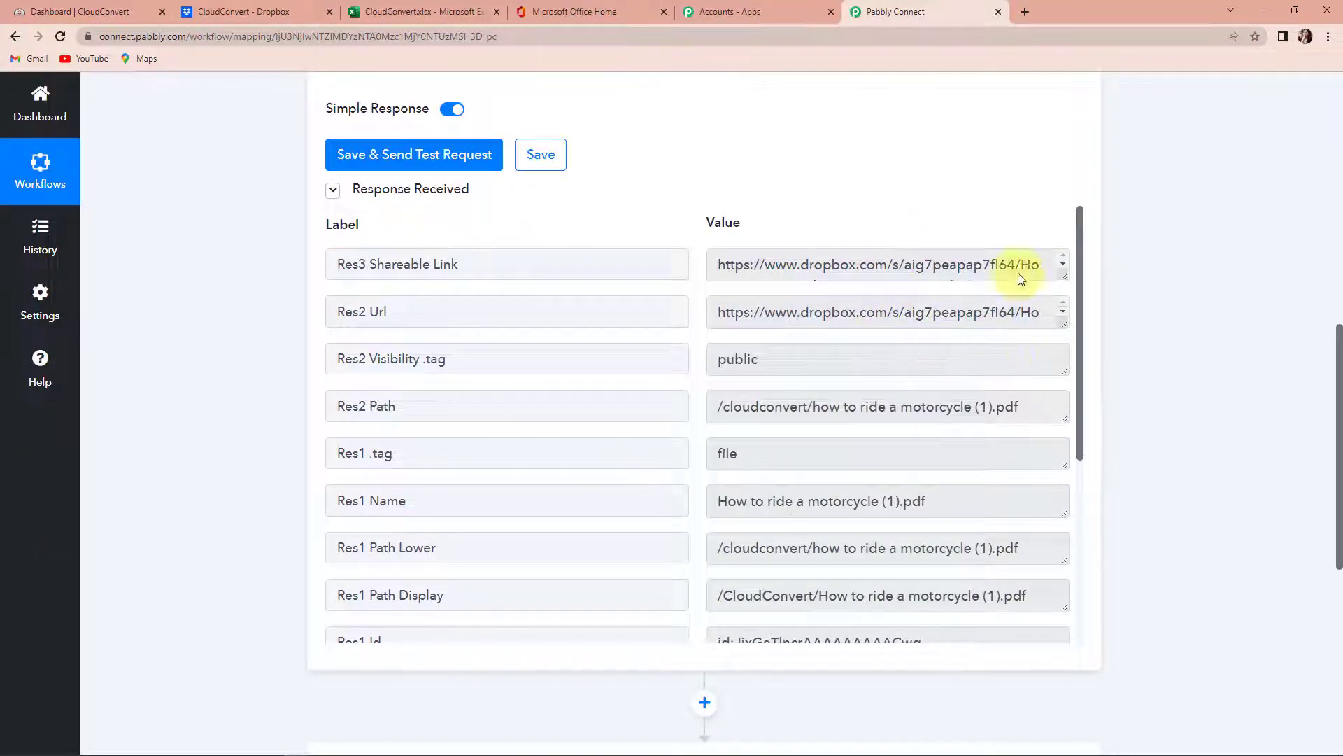
click(1064, 276)
scroll(1067, 318, down, 1)
scroll(1066, 318, down, 1)
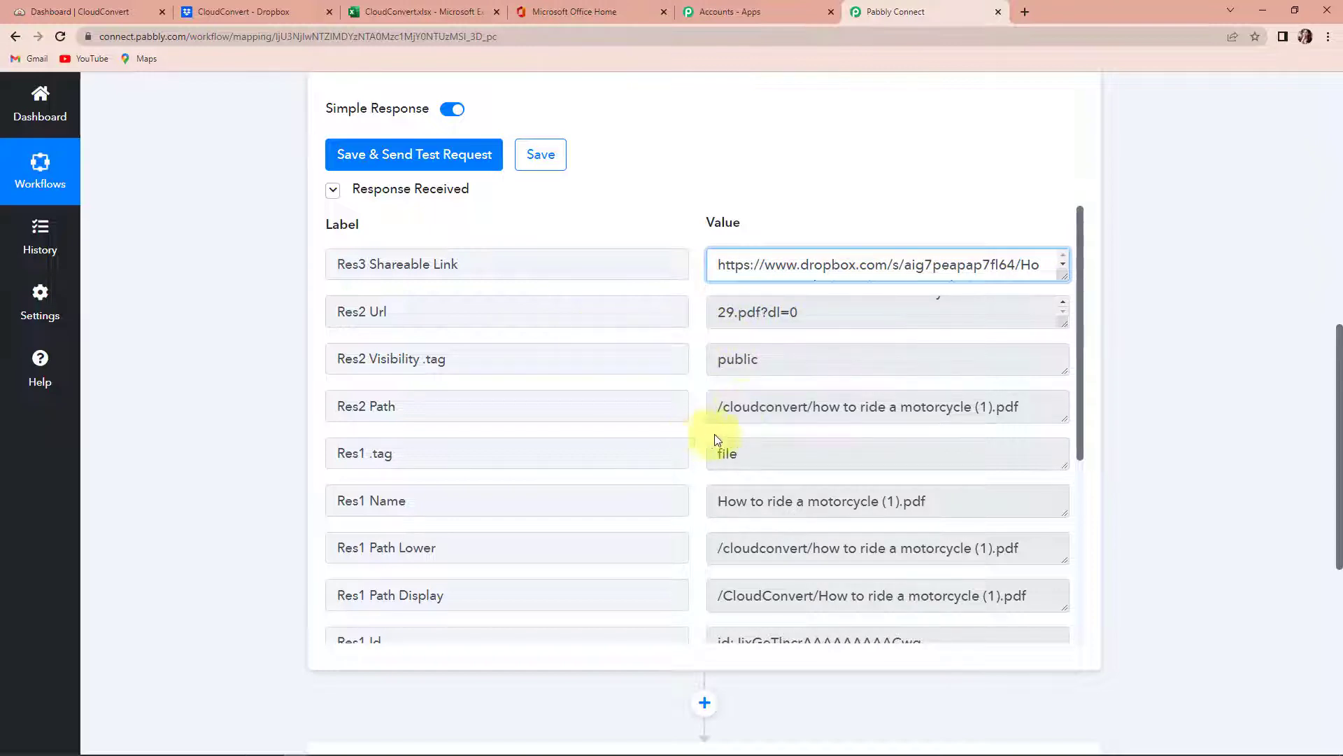
scroll(806, 437, down, 2)
drag(720, 362, 947, 362)
scroll(941, 392, down, 3)
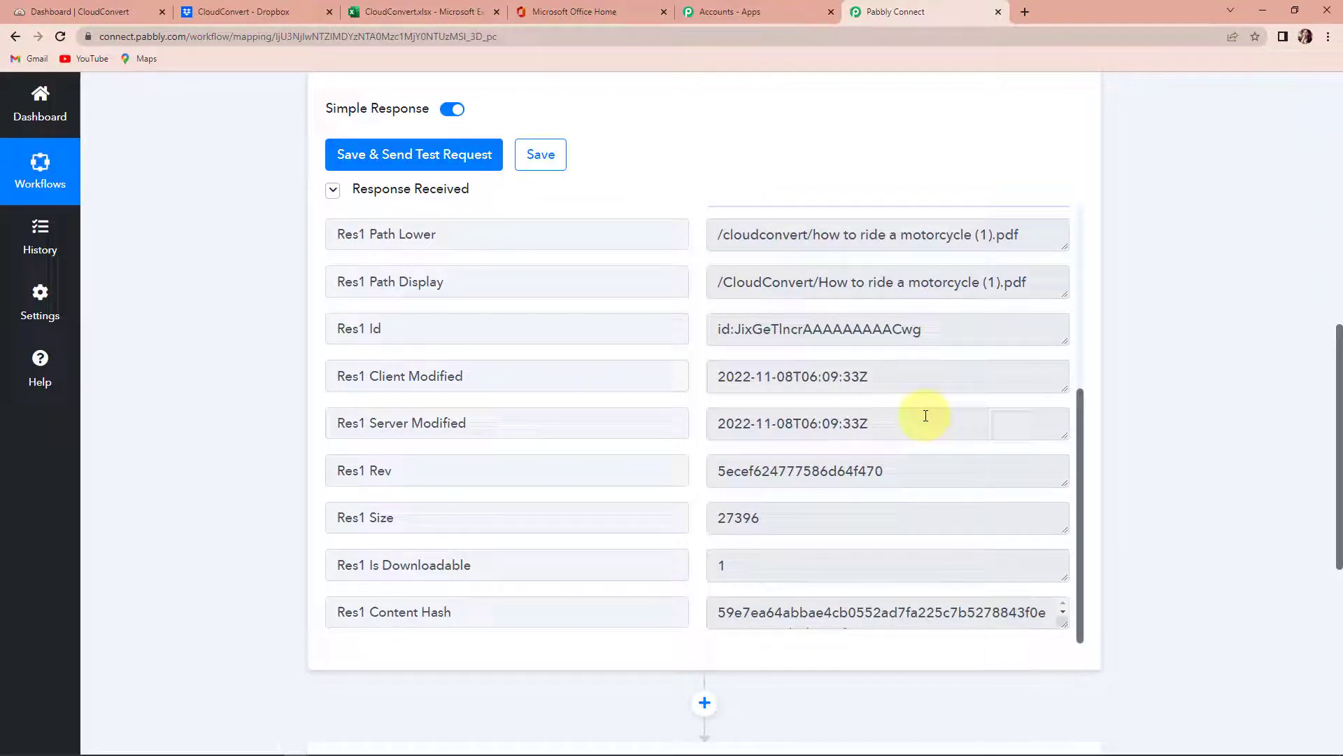
scroll(1230, 410, down, 4)
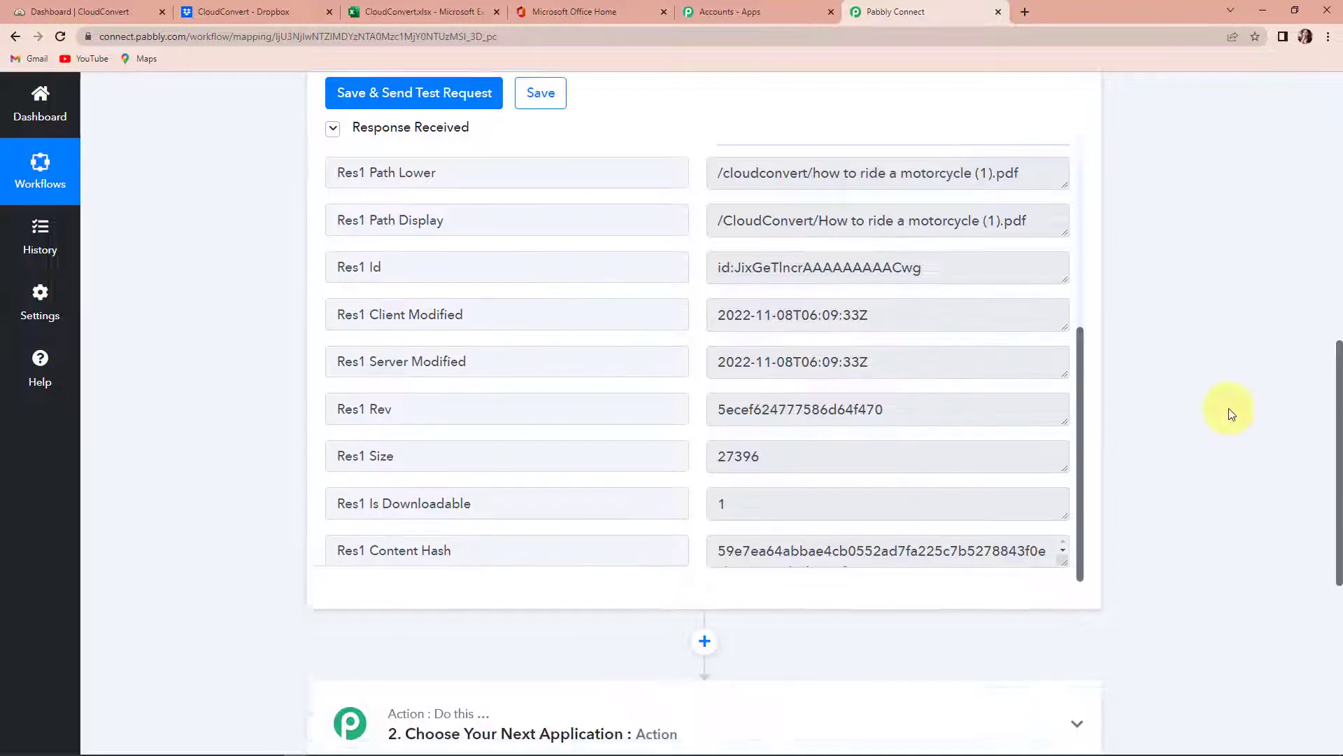
scroll(906, 529, down, 3)
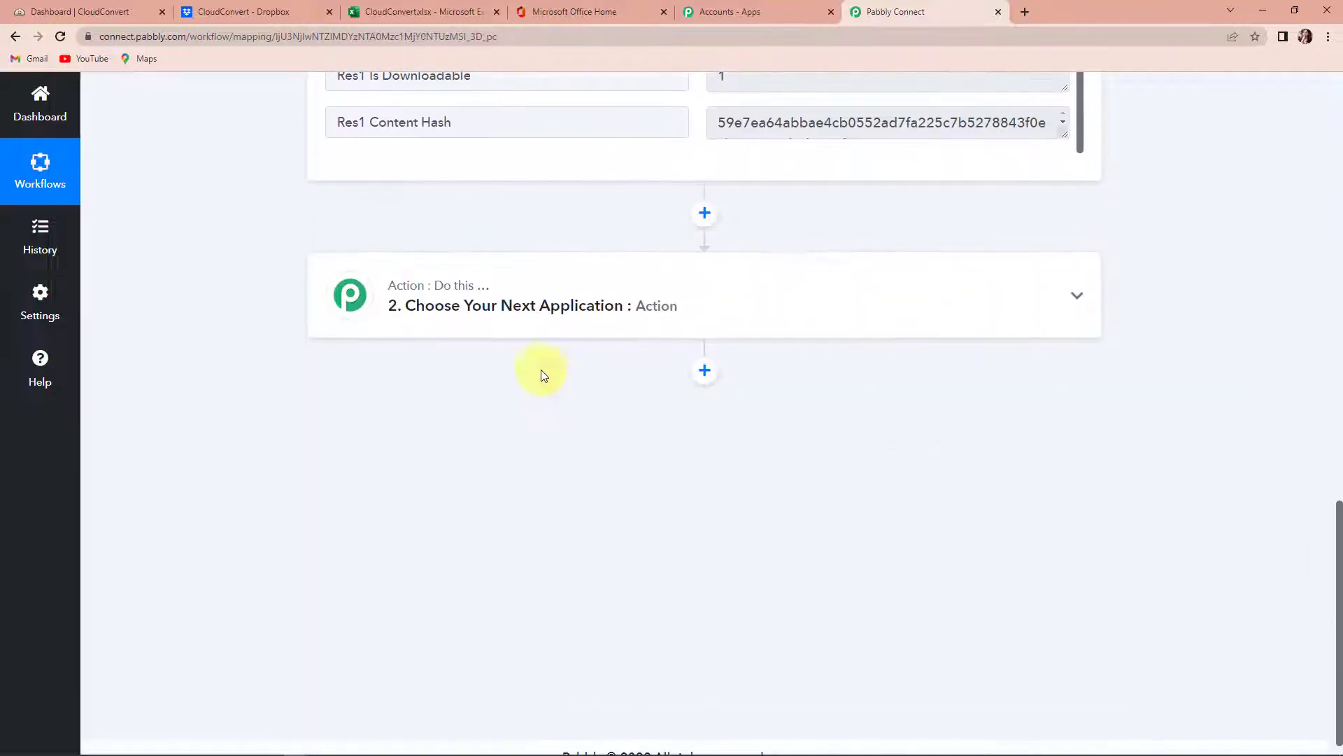
Set the next action to CloudConvert with the Create Watermark event
click(489, 314)
click(483, 401)
text(cloud)
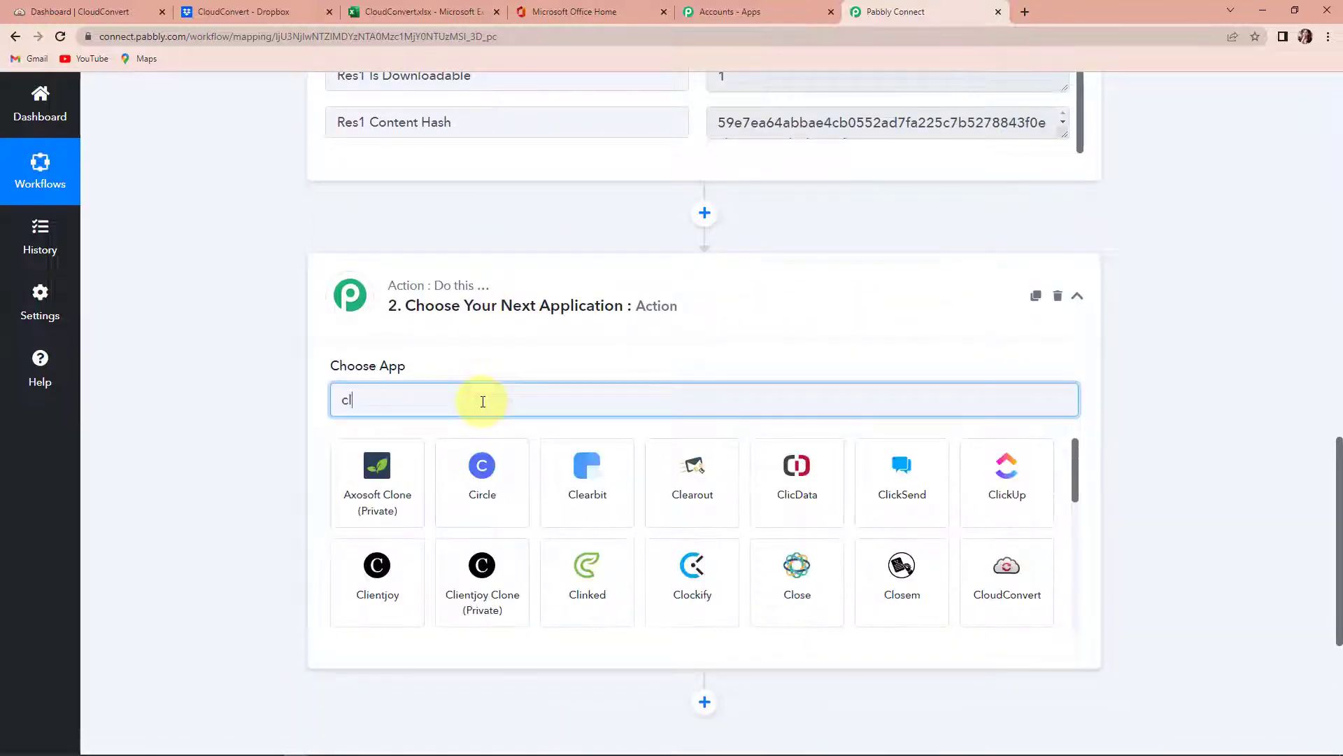
click(365, 489)
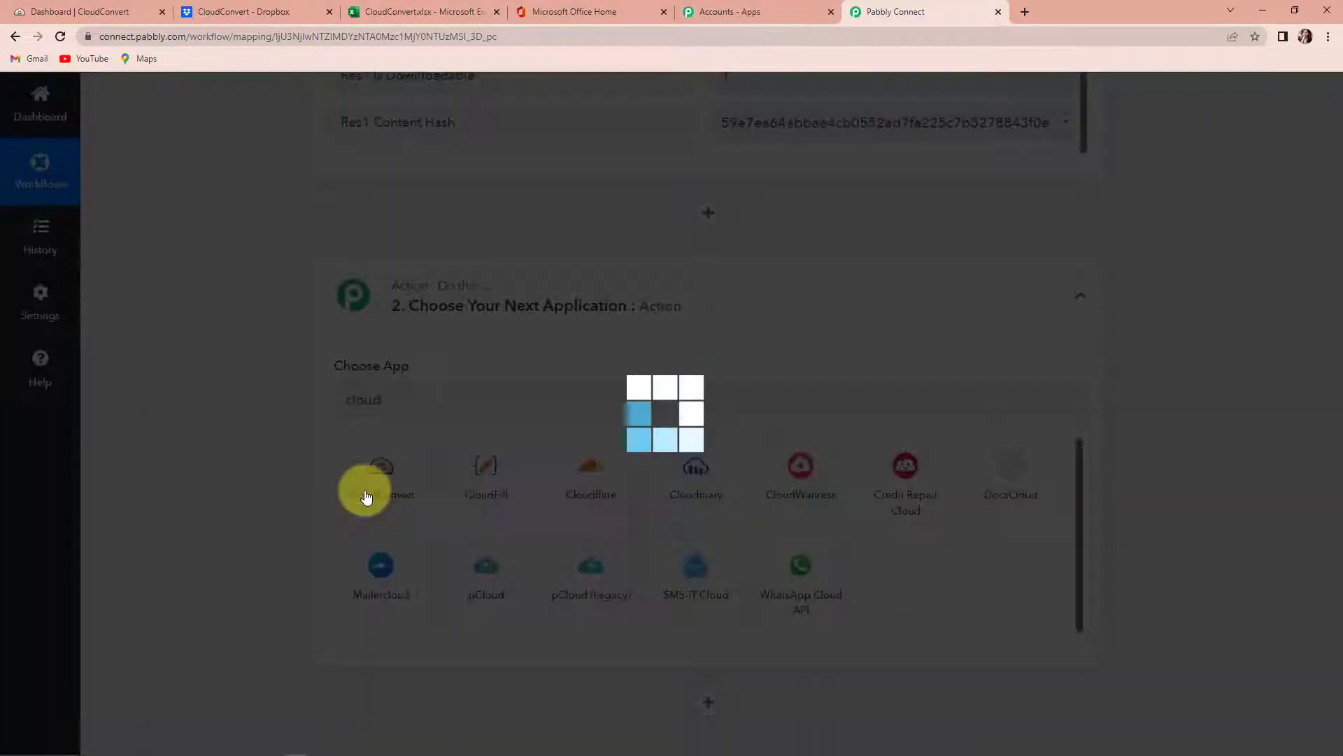
click(371, 485)
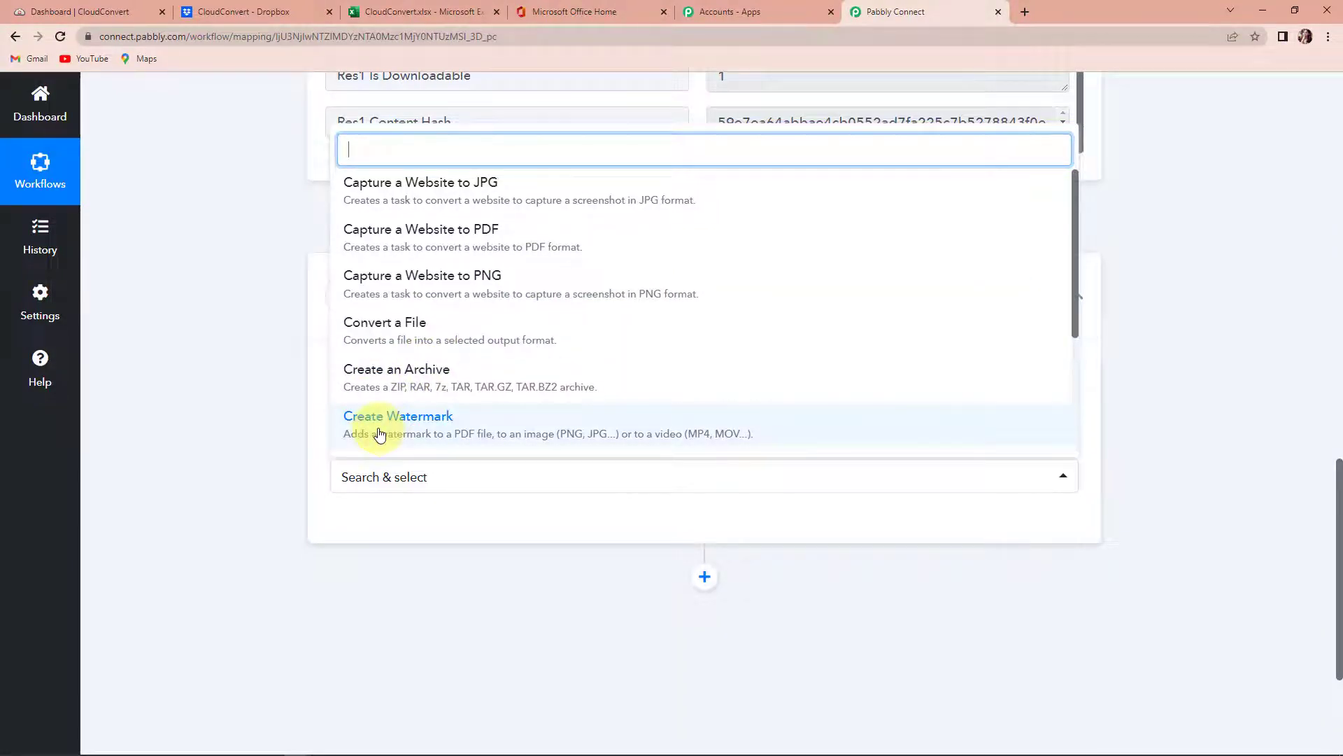
click(430, 433)
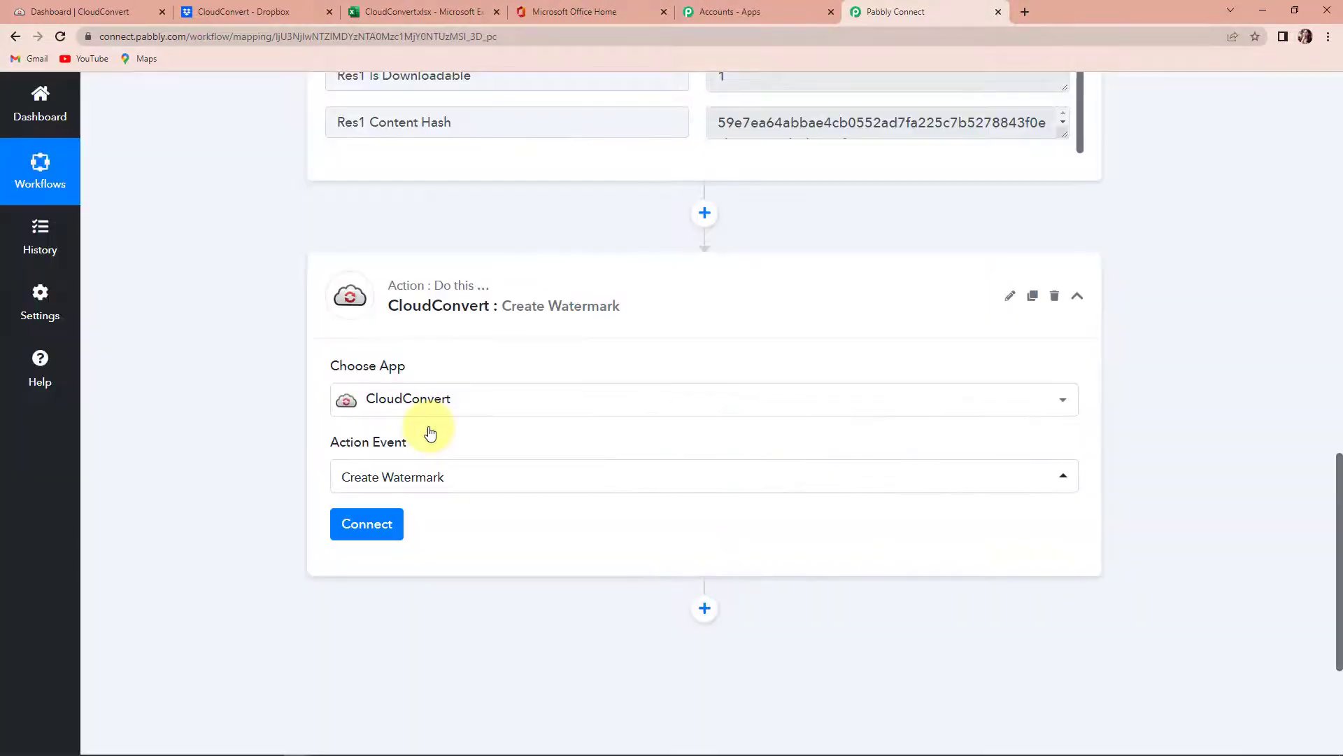
Connect and authorise a new CloudConvert account for the action
click(363, 533)
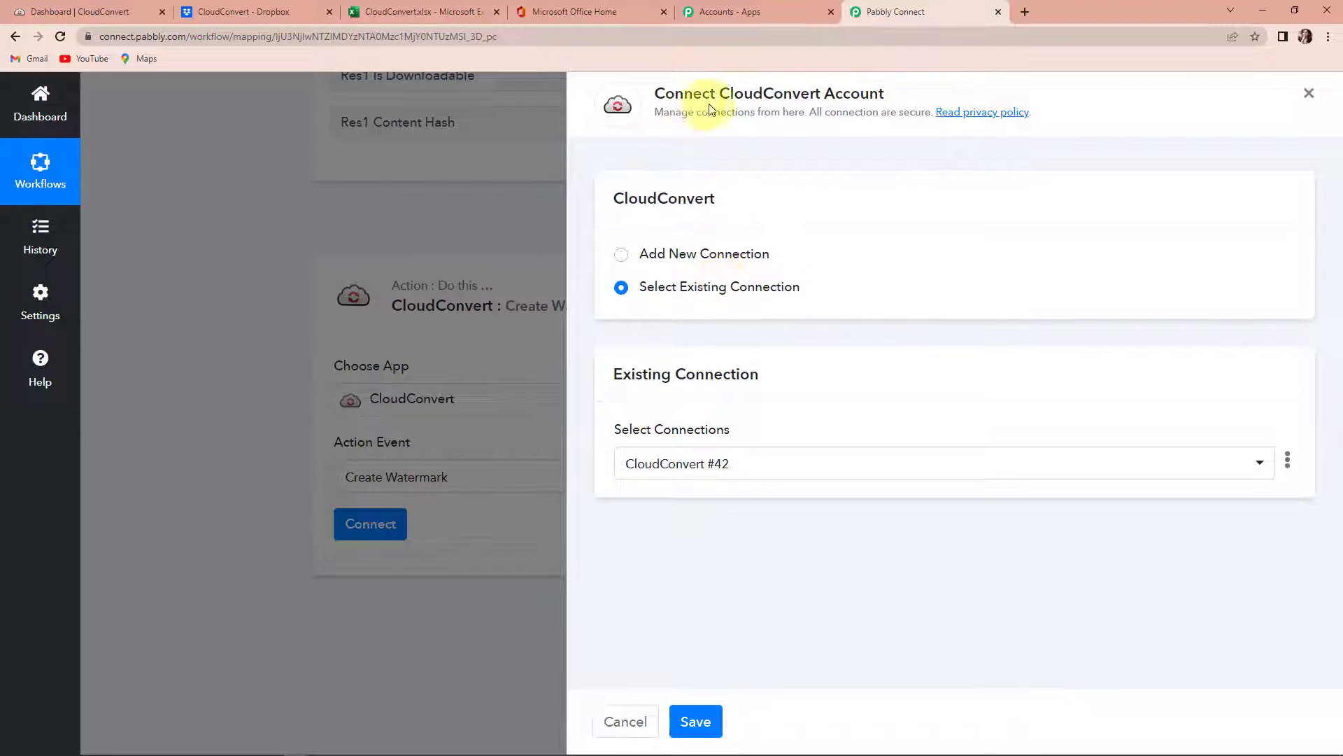
click(620, 255)
click(644, 441)
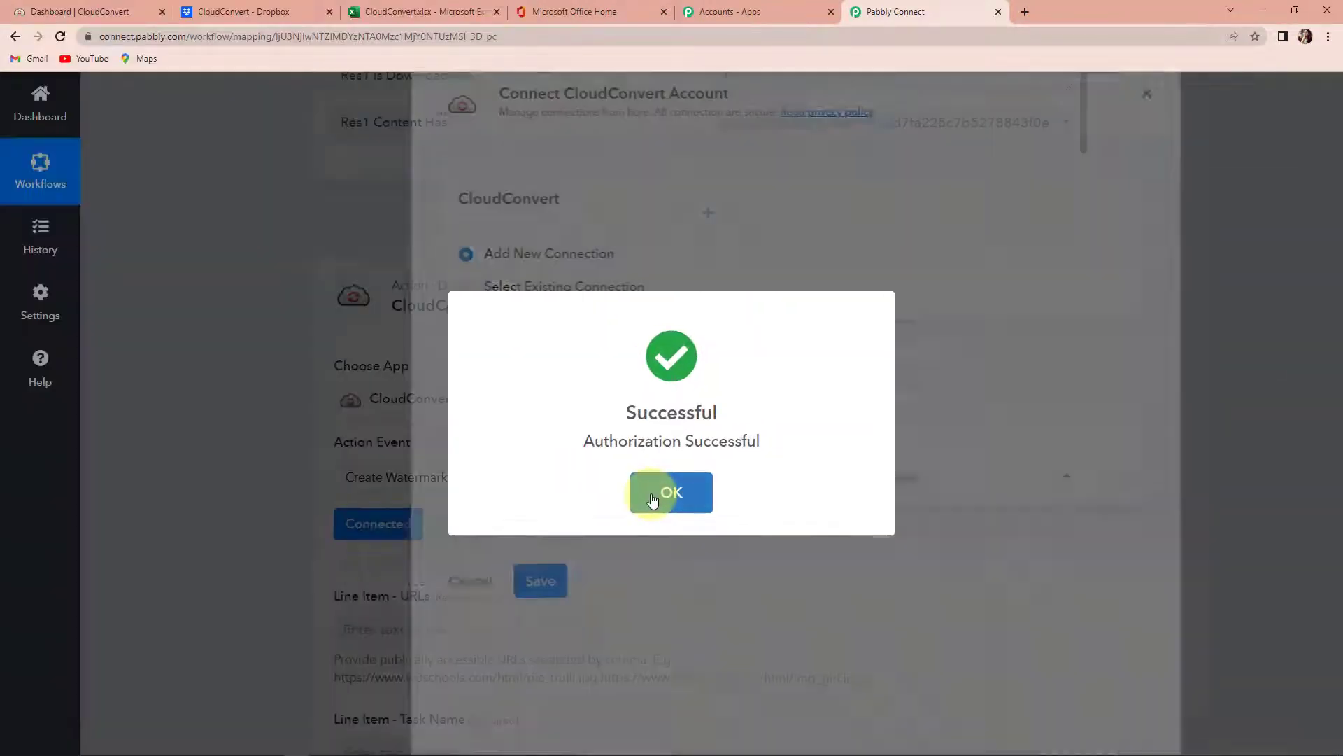
click(652, 499)
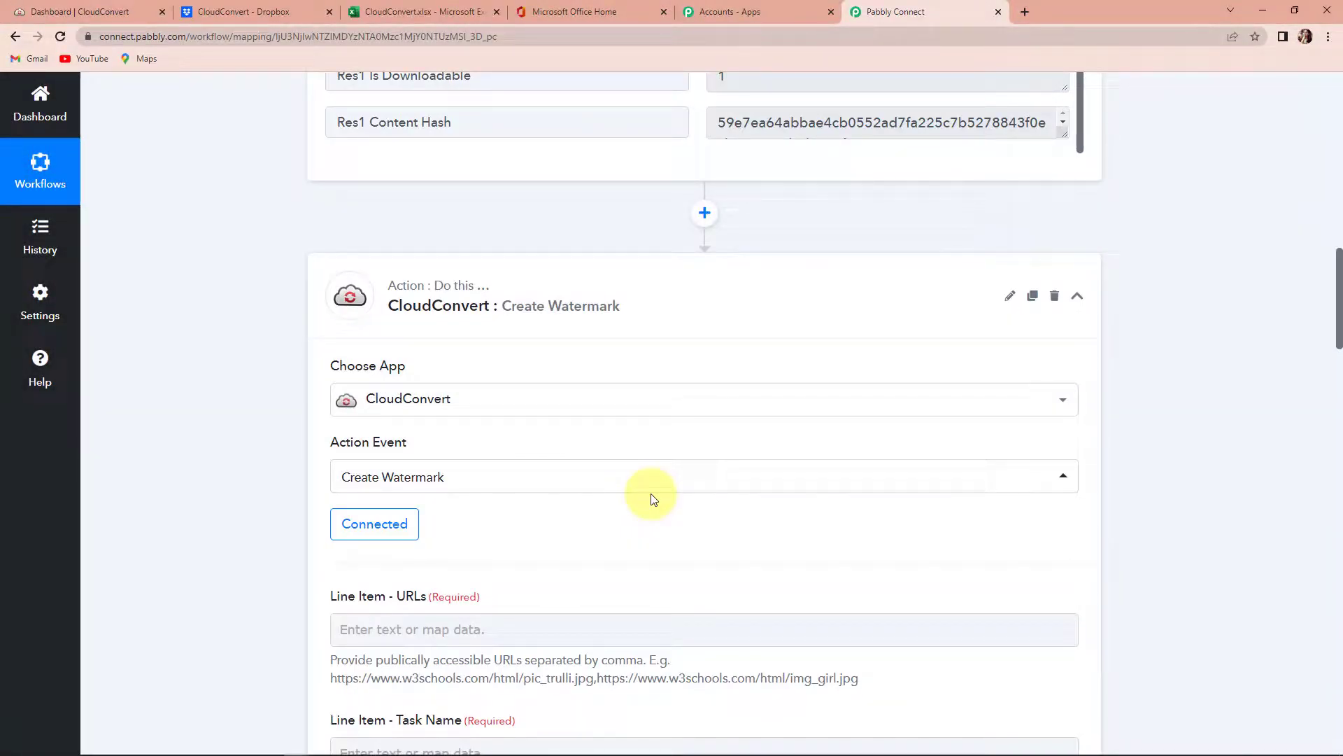
Map the Dropbox Res3 Shareable Link into Line Item - URLs
scroll(650, 499, down, 7)
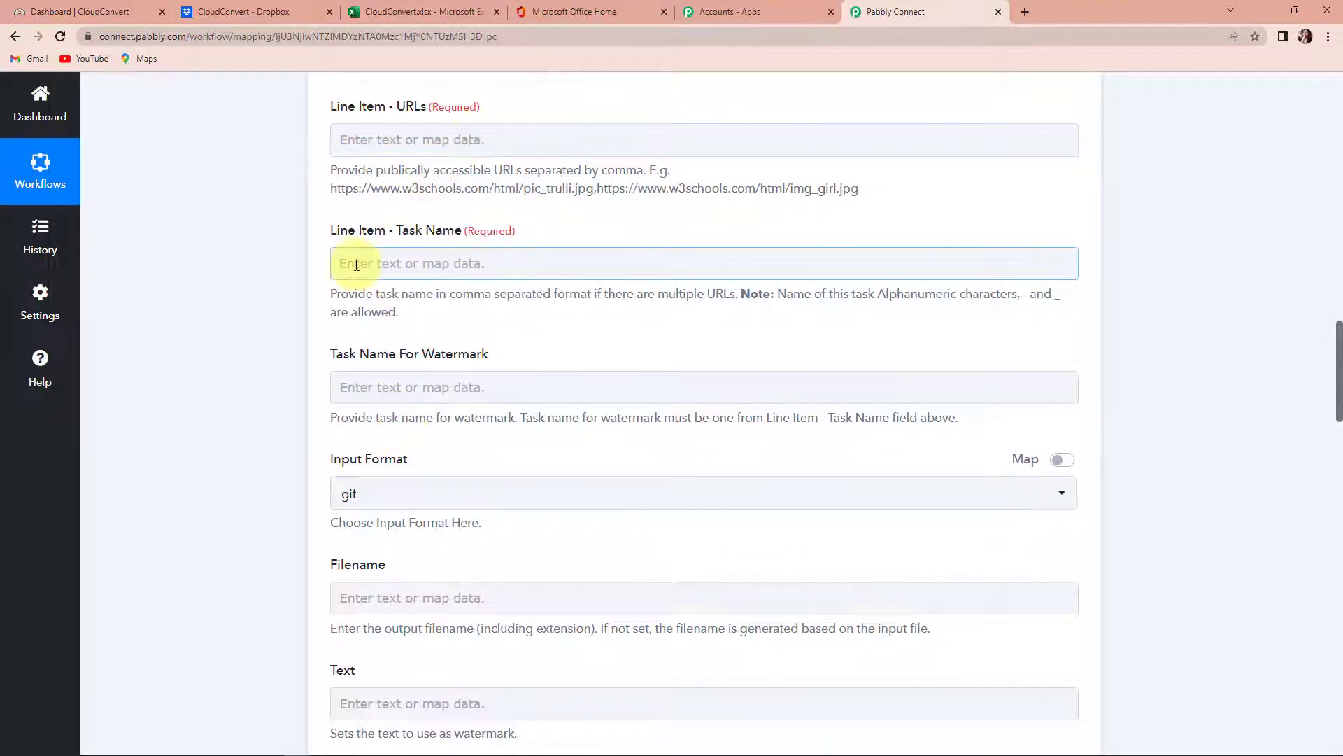
click(436, 266)
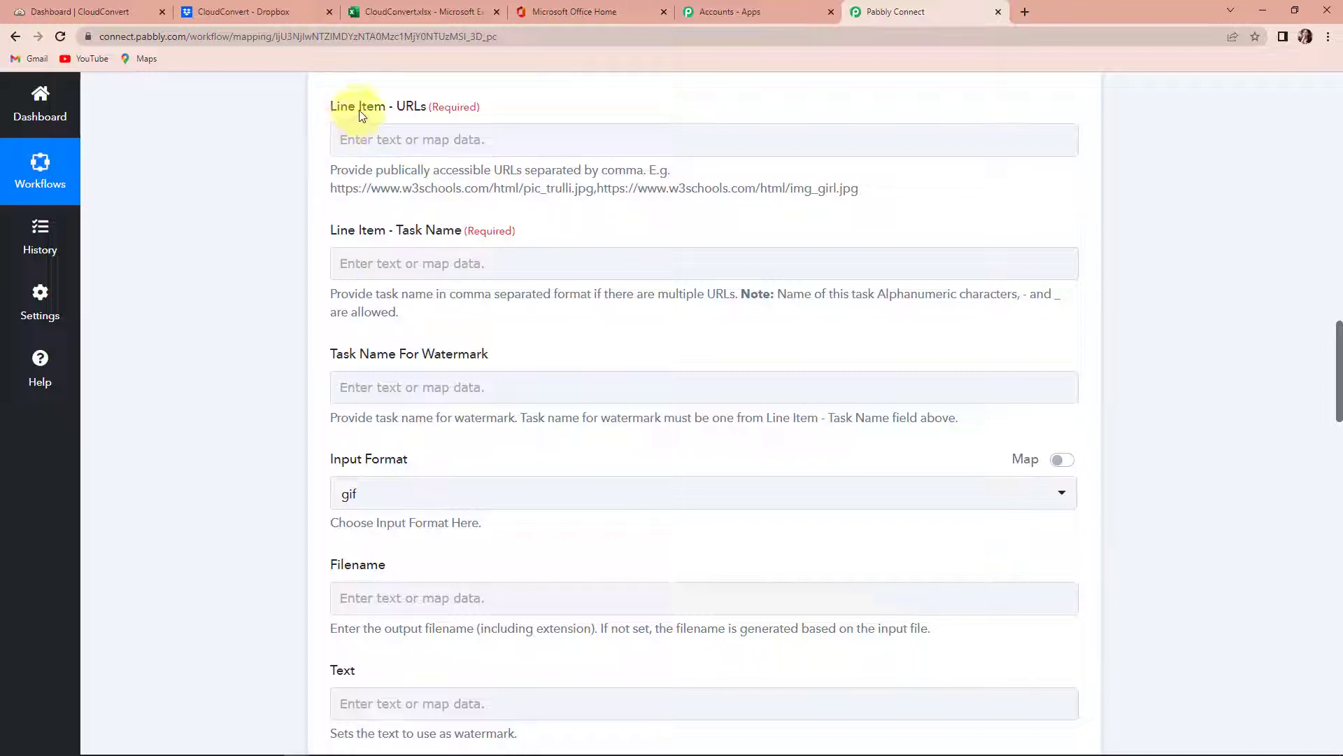
click(378, 140)
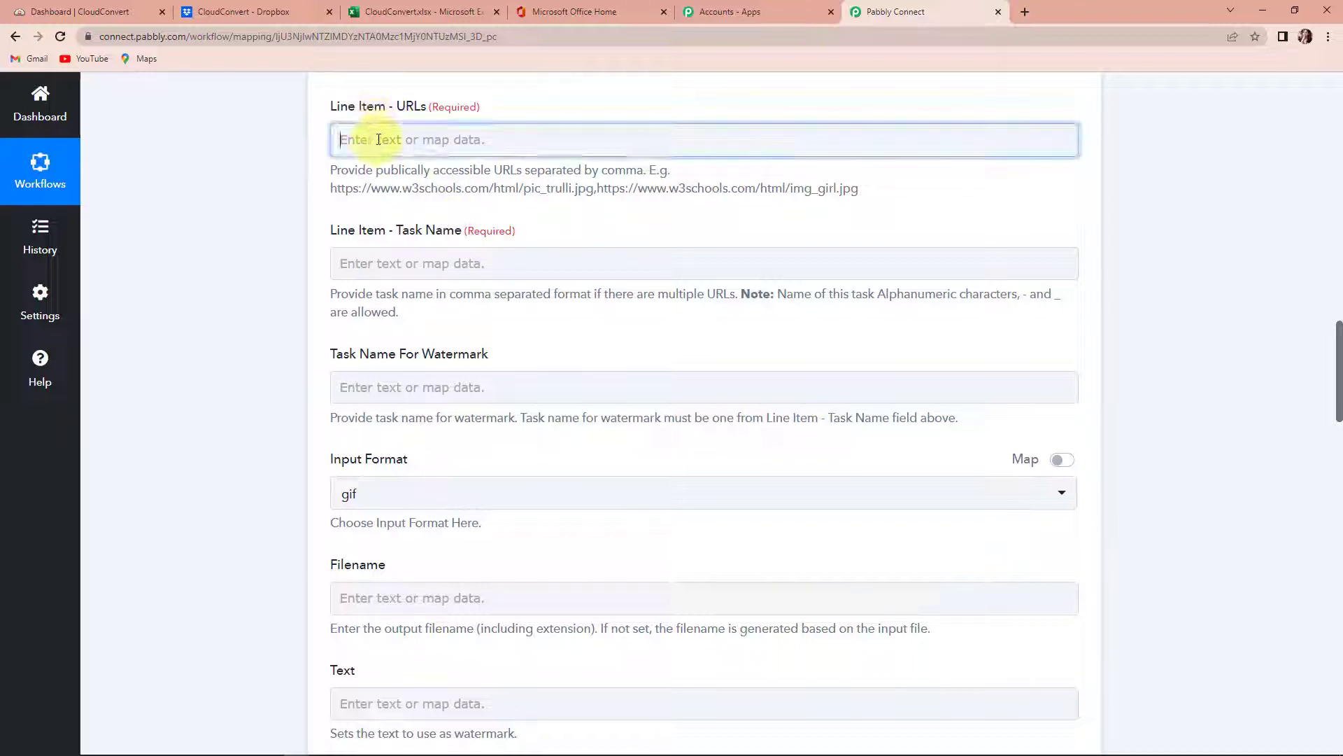
click(407, 266)
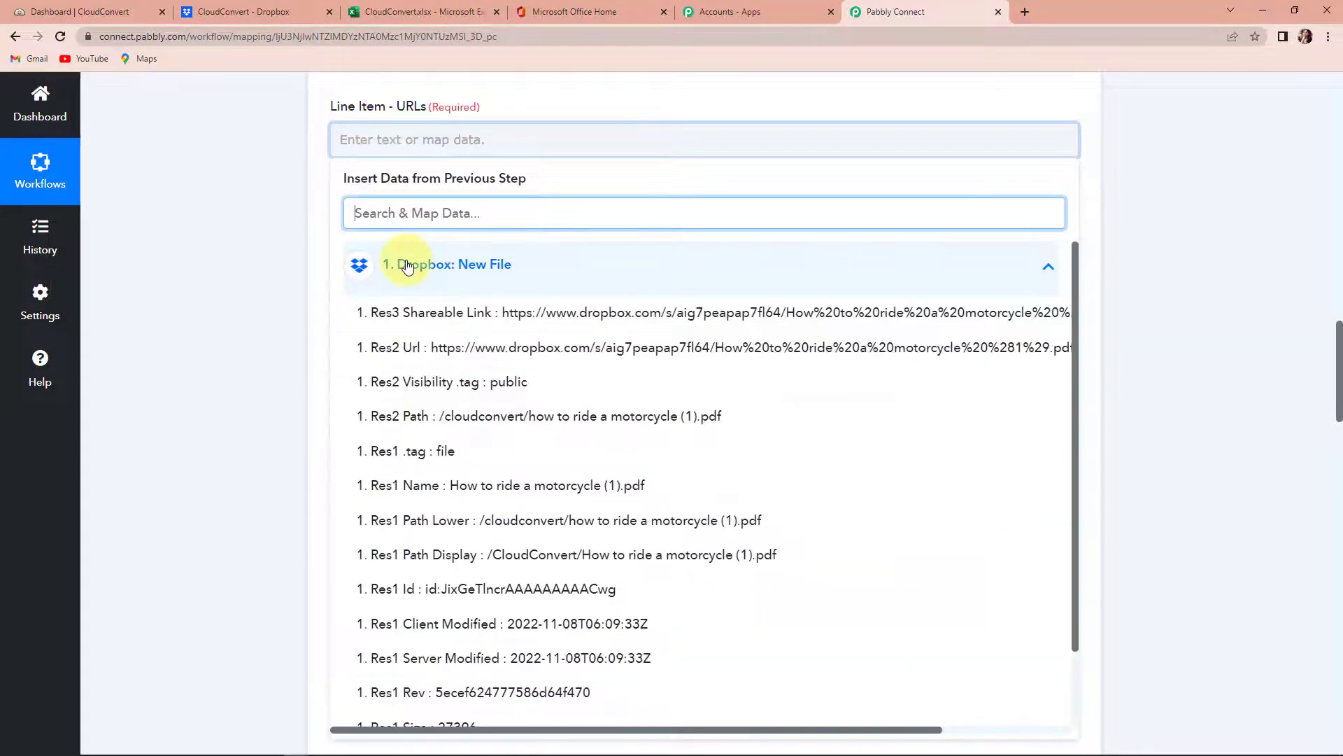
click(483, 317)
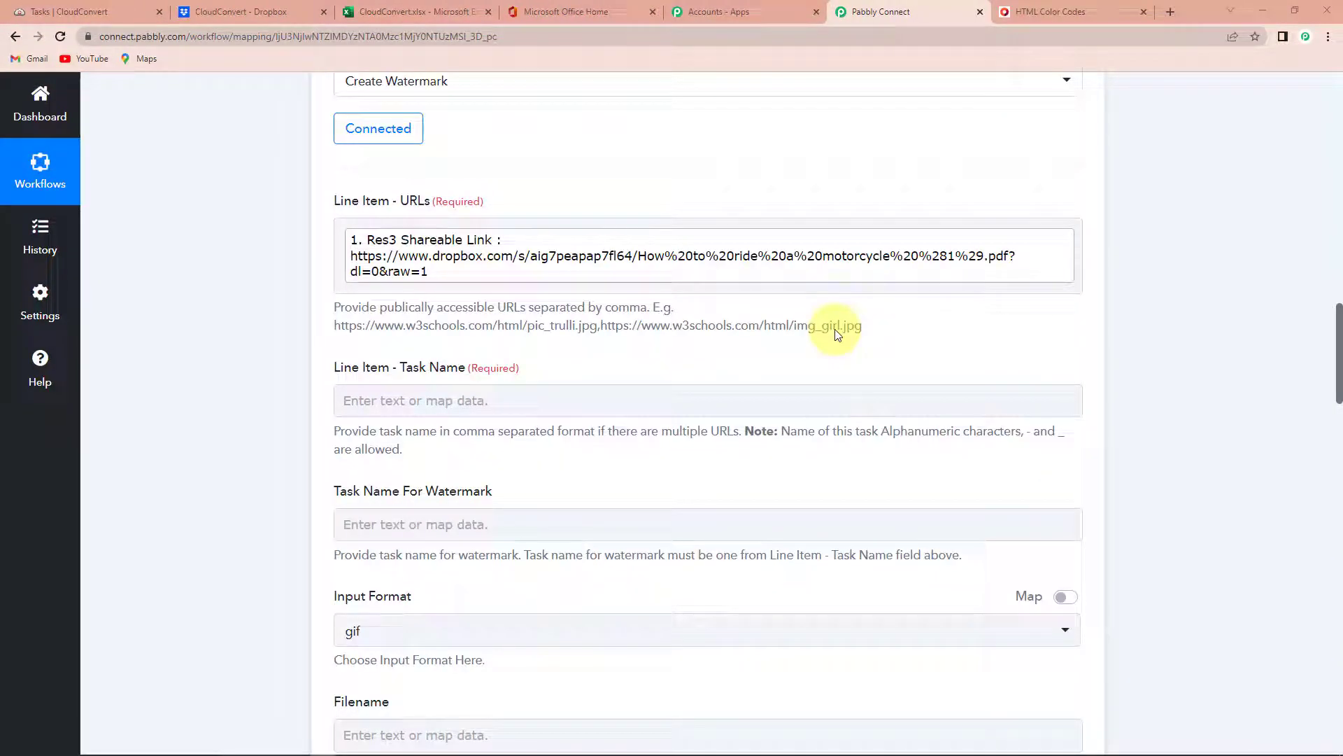
click(995, 272)
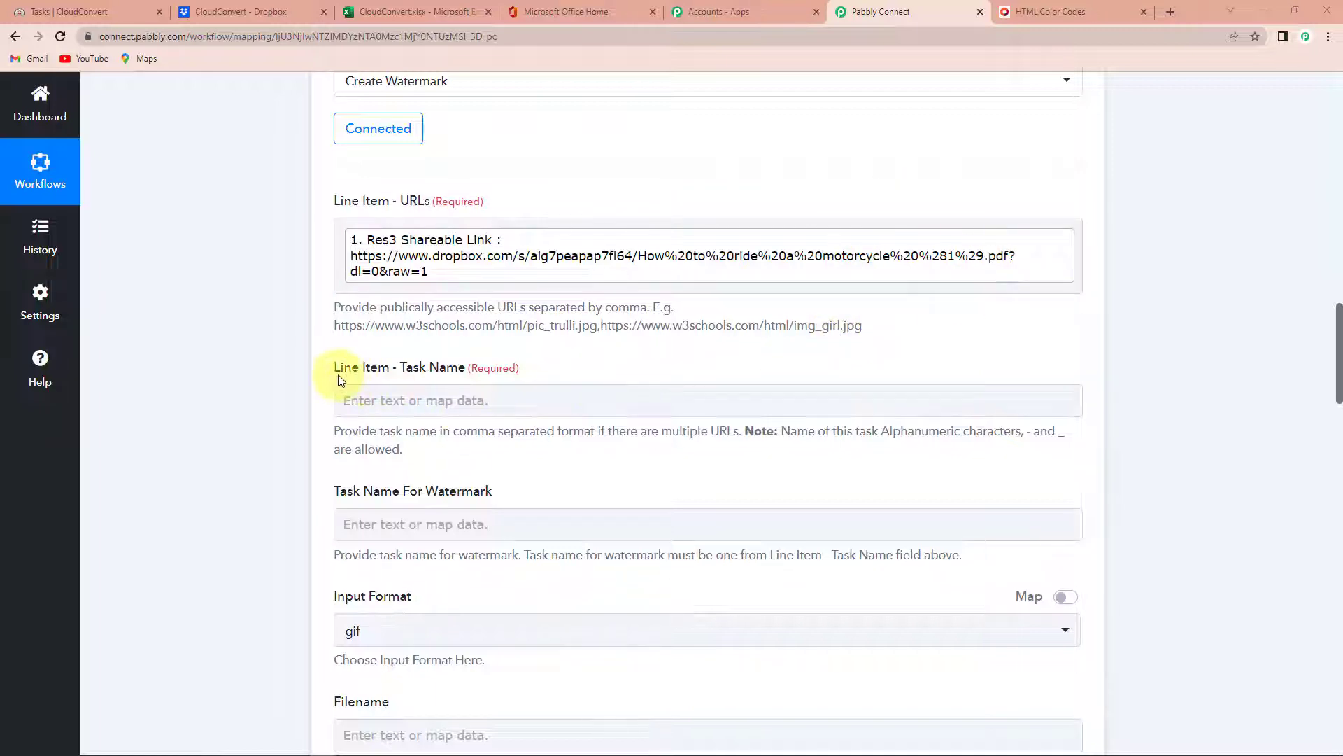
Enter PabblyConnect1 as the Line Item - Task Name
click(453, 391)
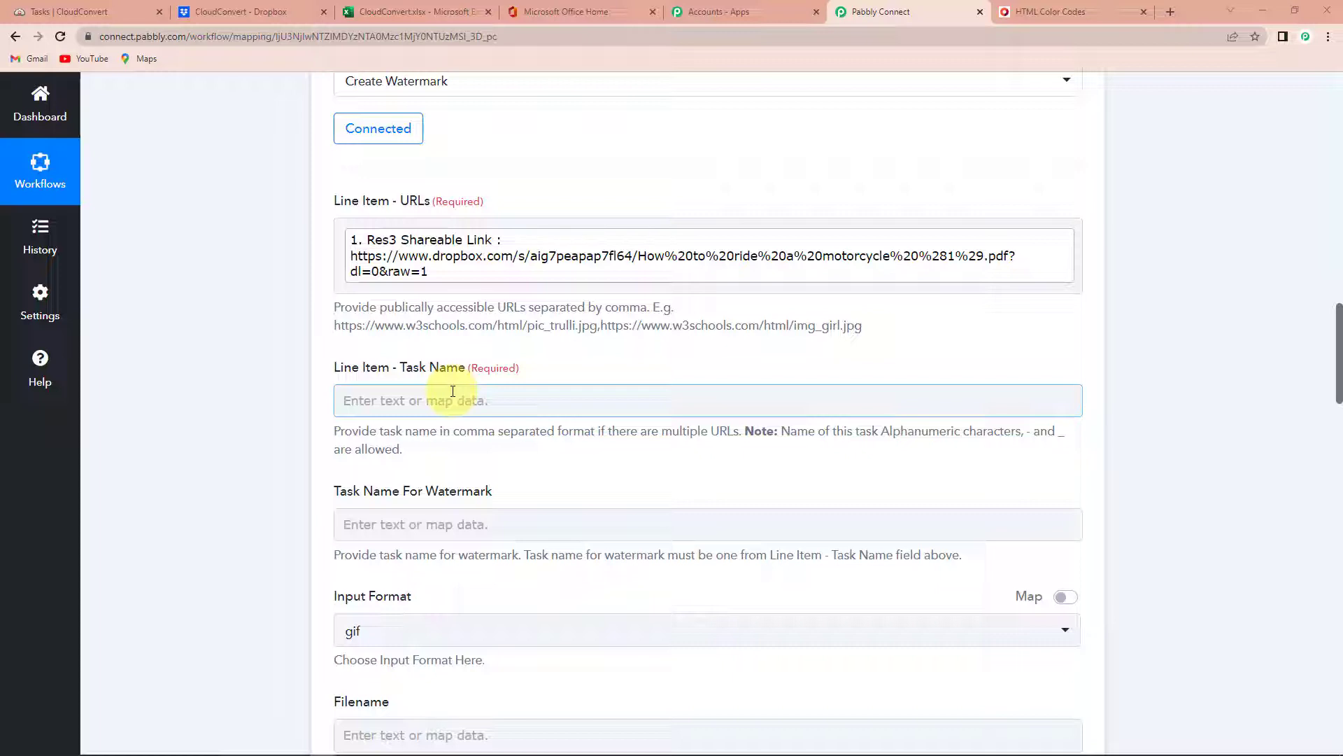
click(442, 400)
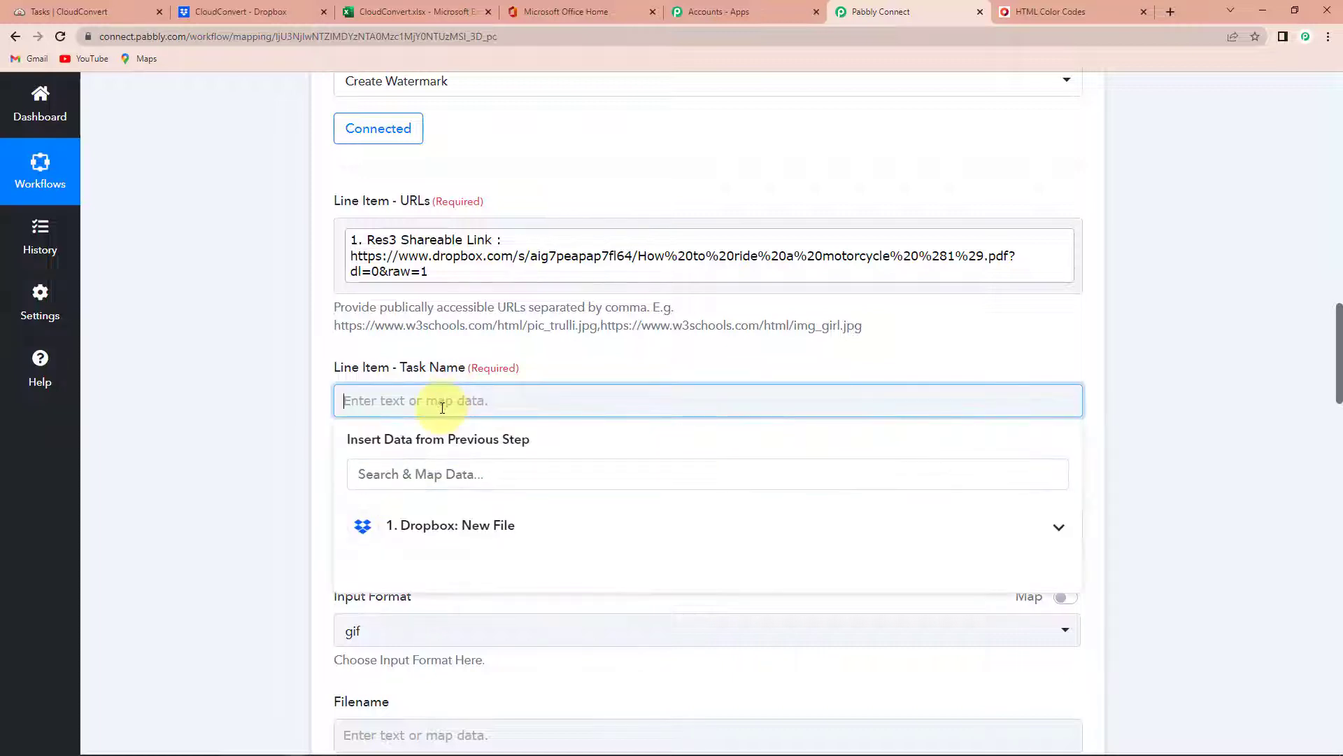
text(PabblyCon)
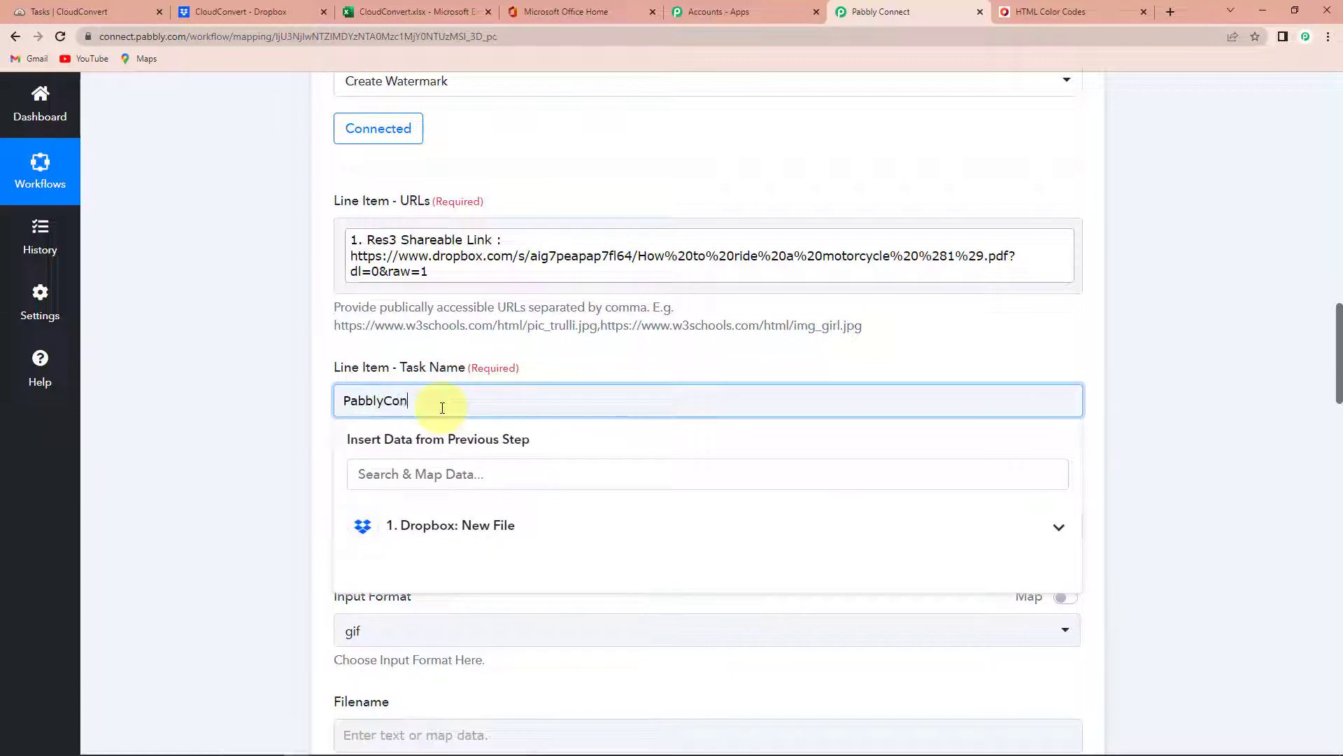
text(nect1)
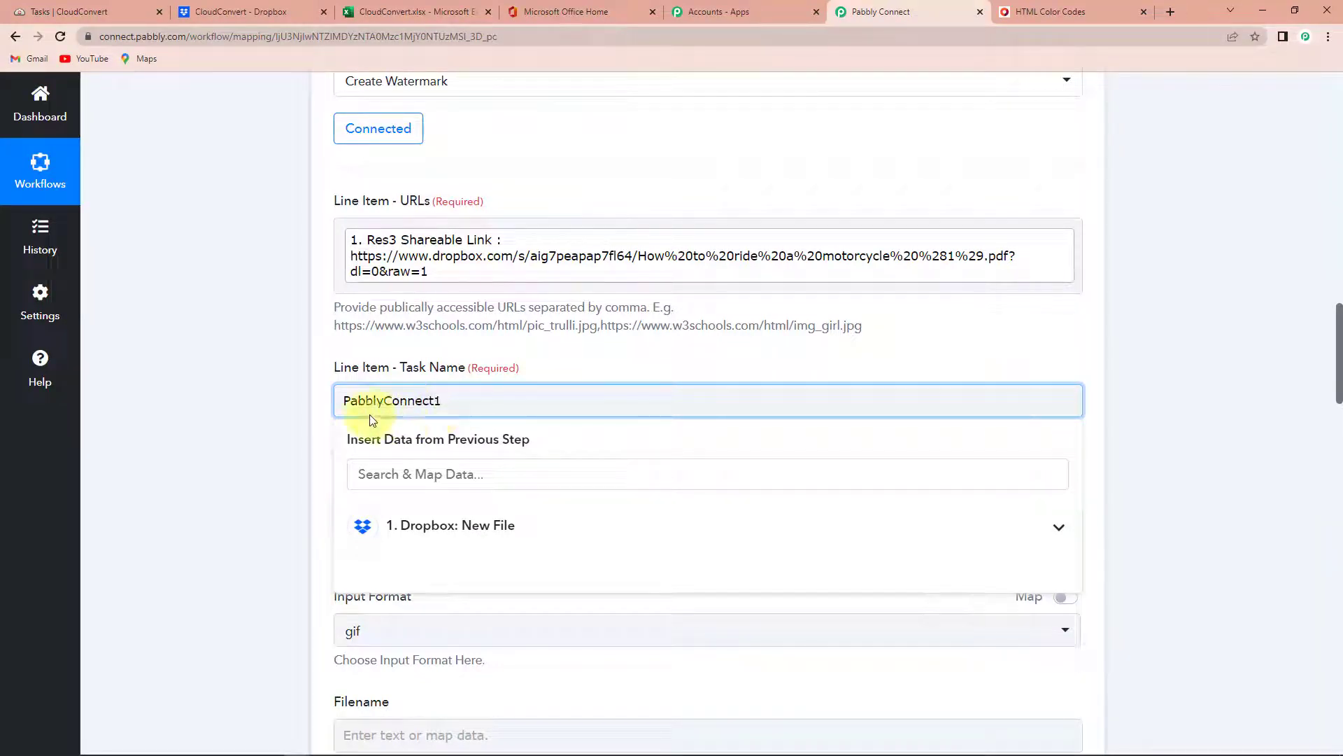
click(262, 415)
Copy PabblyConnect1 into the Task Name For Watermark field
scroll(262, 414, down, 2)
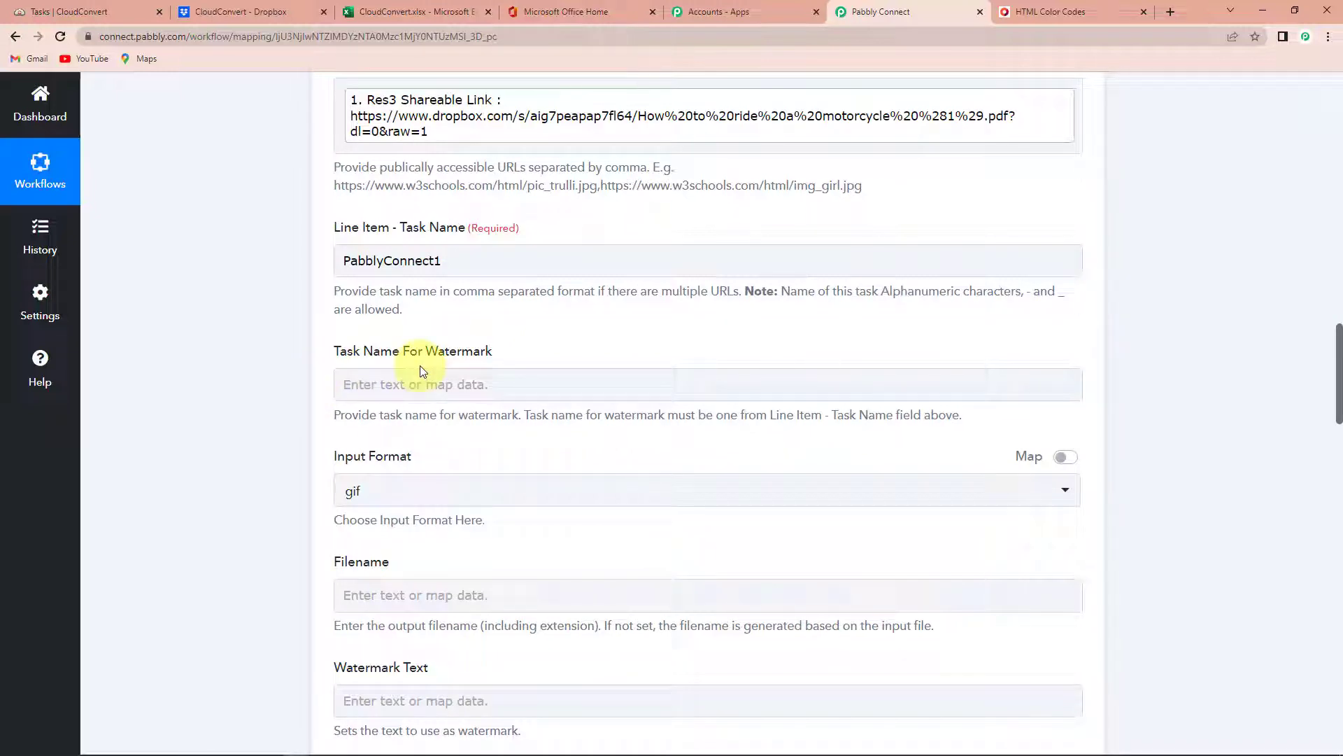
click(385, 391)
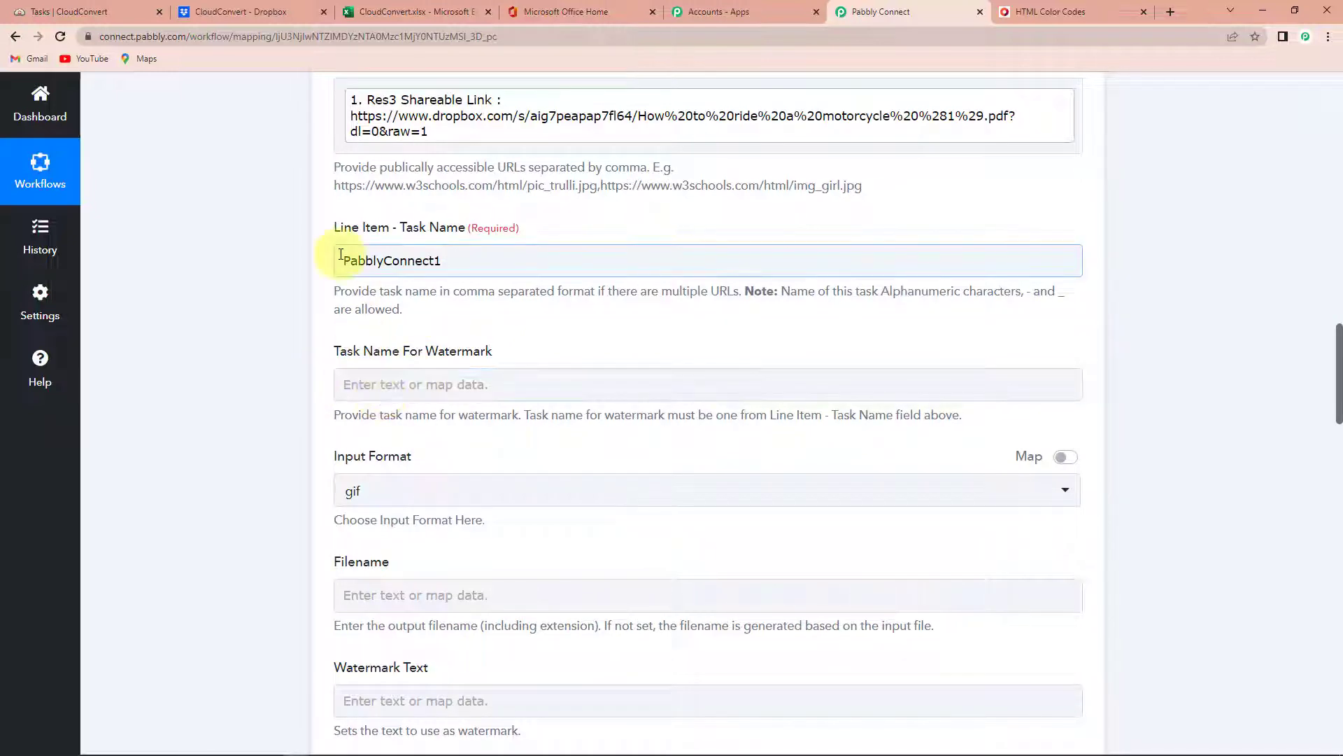
drag(348, 261, 441, 261)
right_click(434, 266)
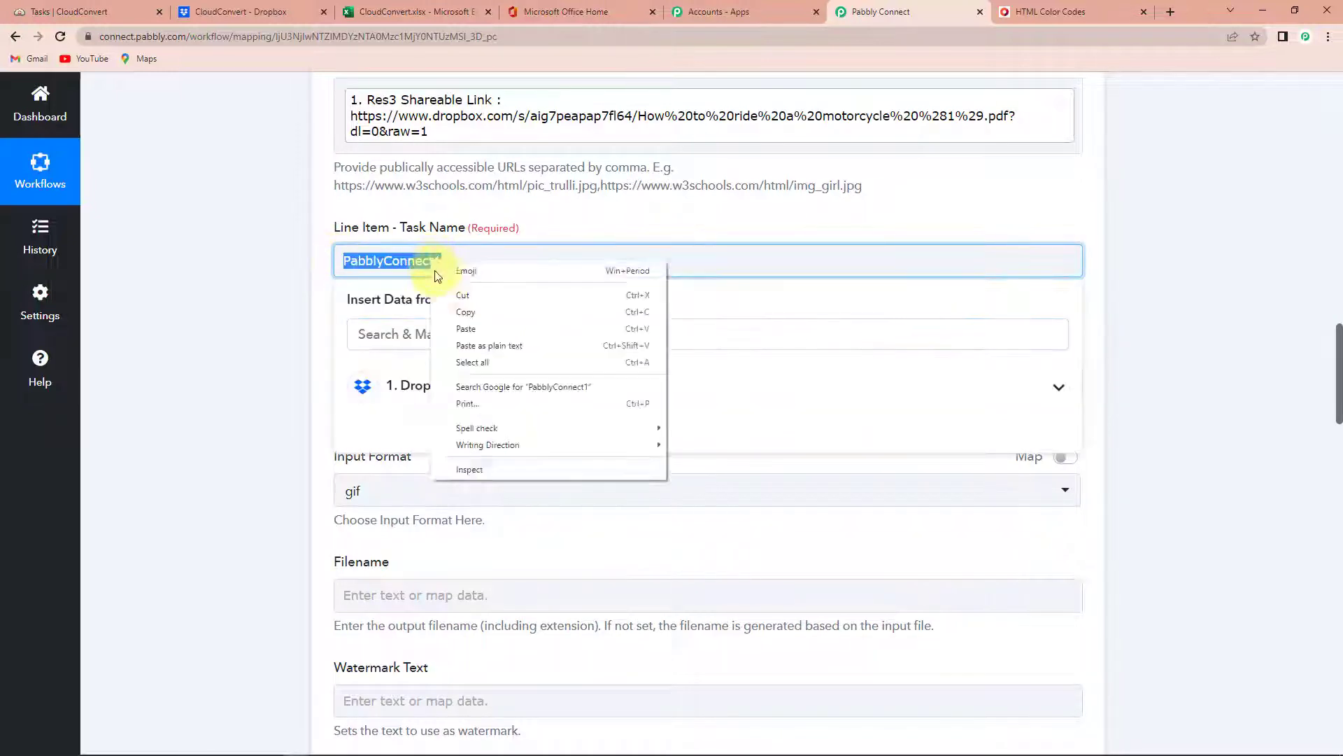
click(467, 312)
click(255, 384)
click(373, 396)
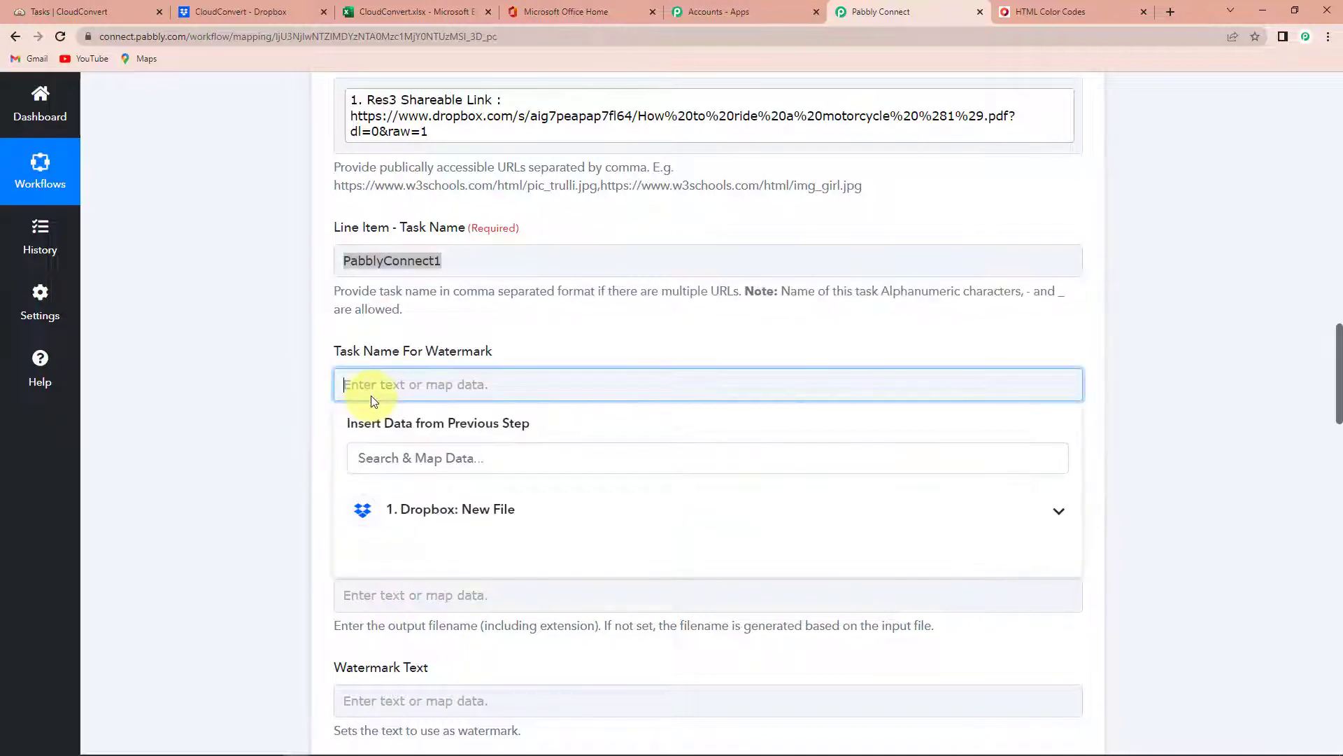
key(ctrl+v)
click(276, 419)
Choose pdf as the Input Format
scroll(275, 418, down, 2)
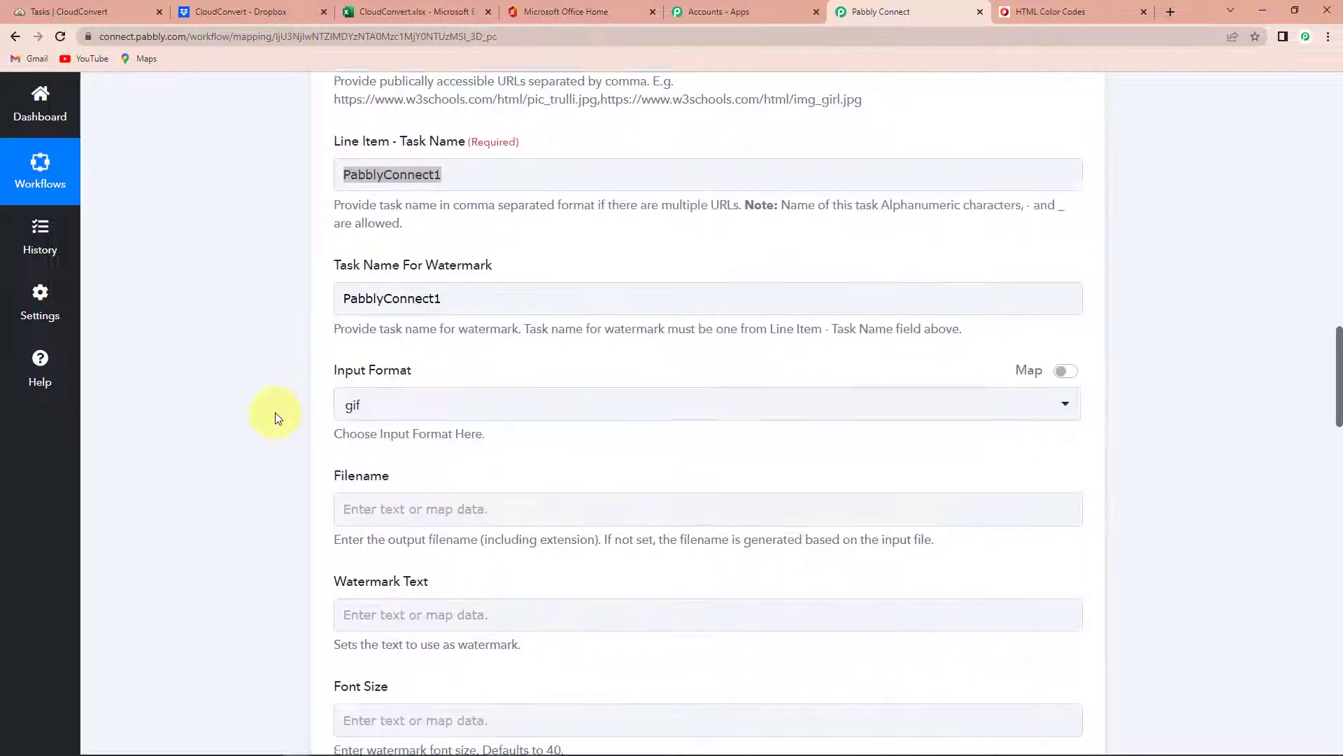
click(375, 350)
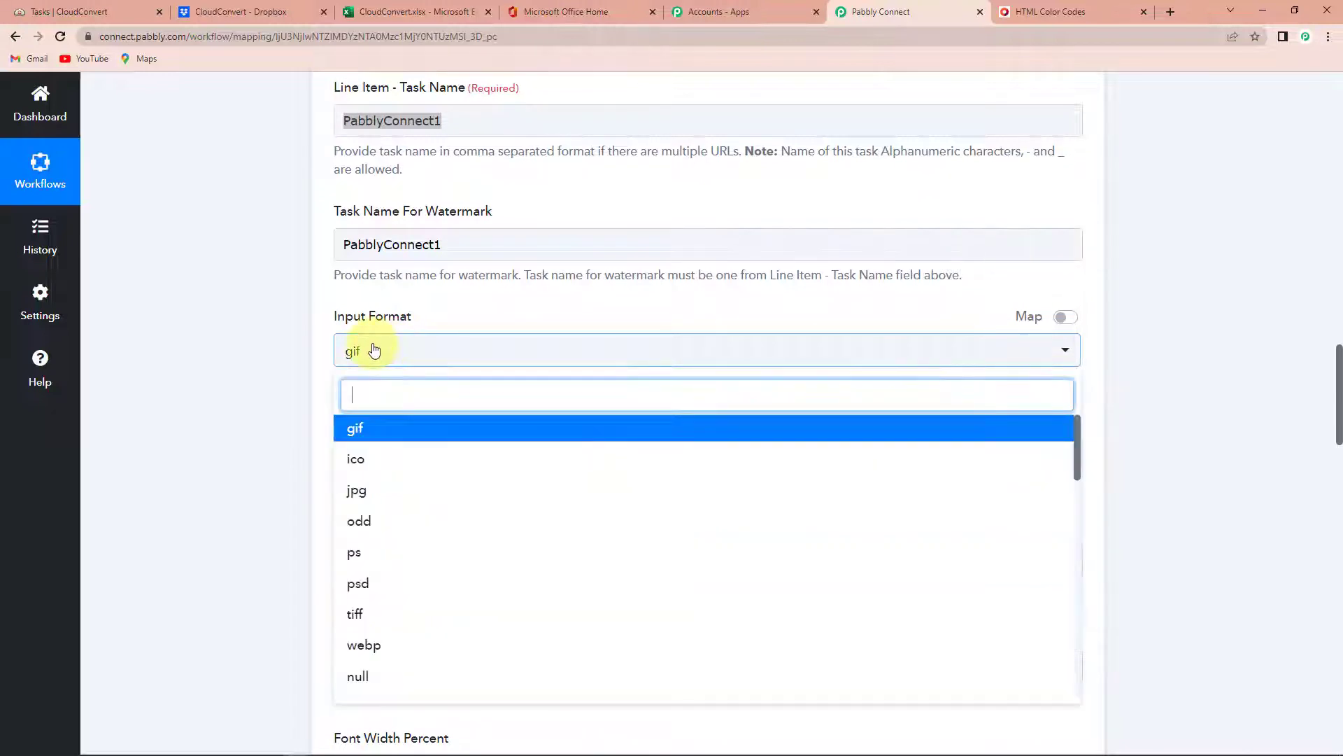
text(pdf)
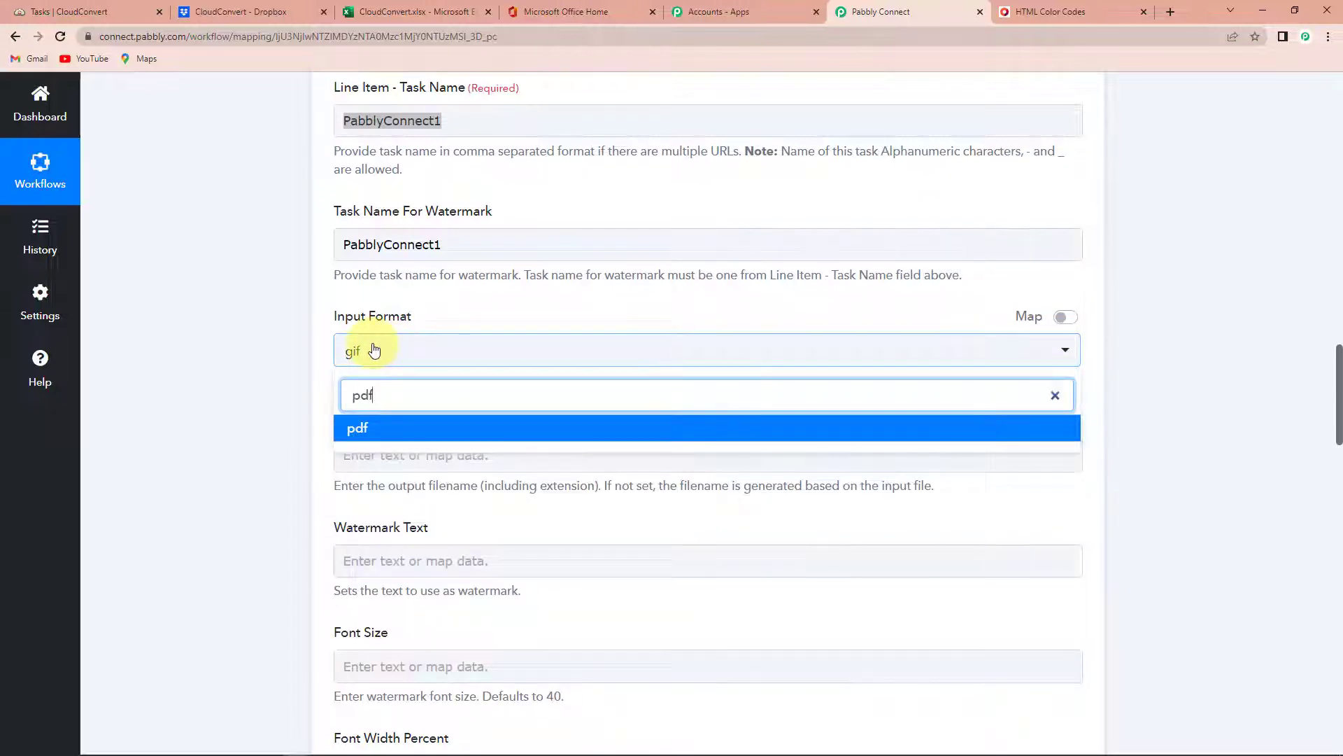
click(384, 447)
scroll(245, 431, down, 2)
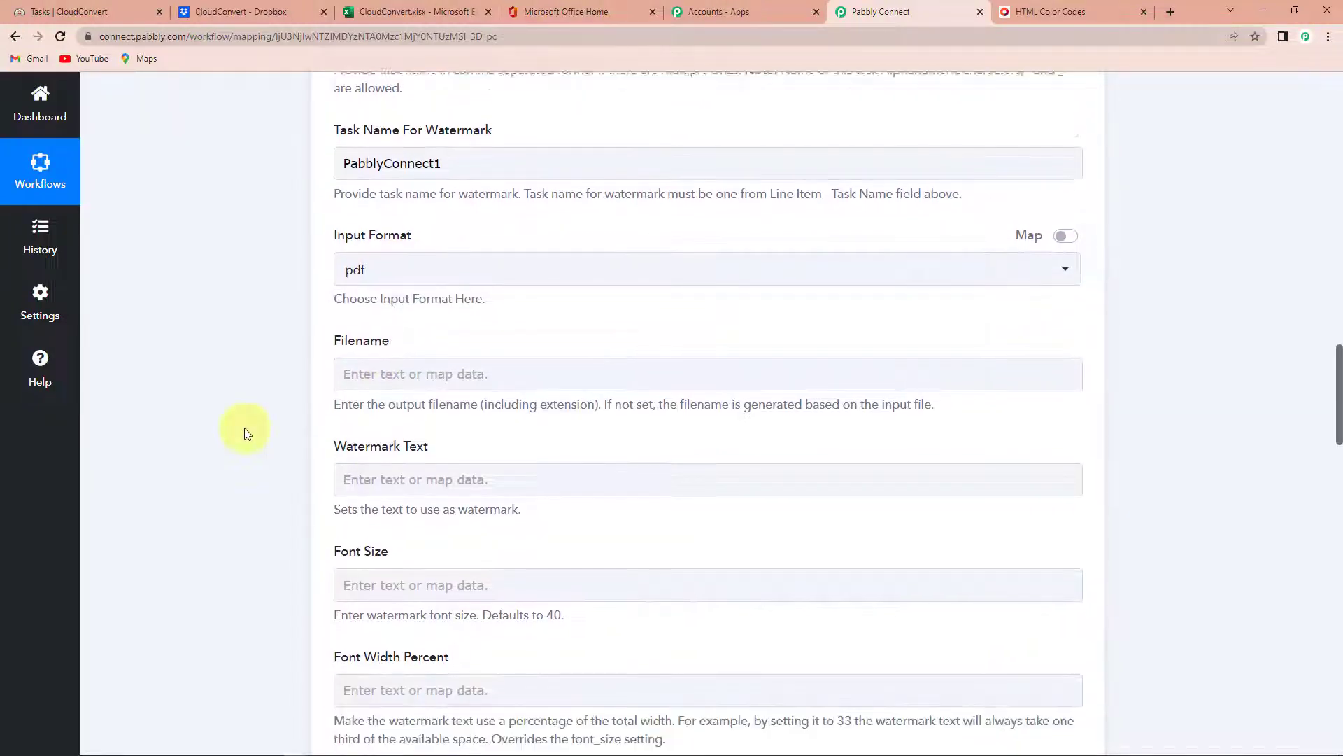
Map the Dropbox New File Res1 Name into the Filename field
click(361, 310)
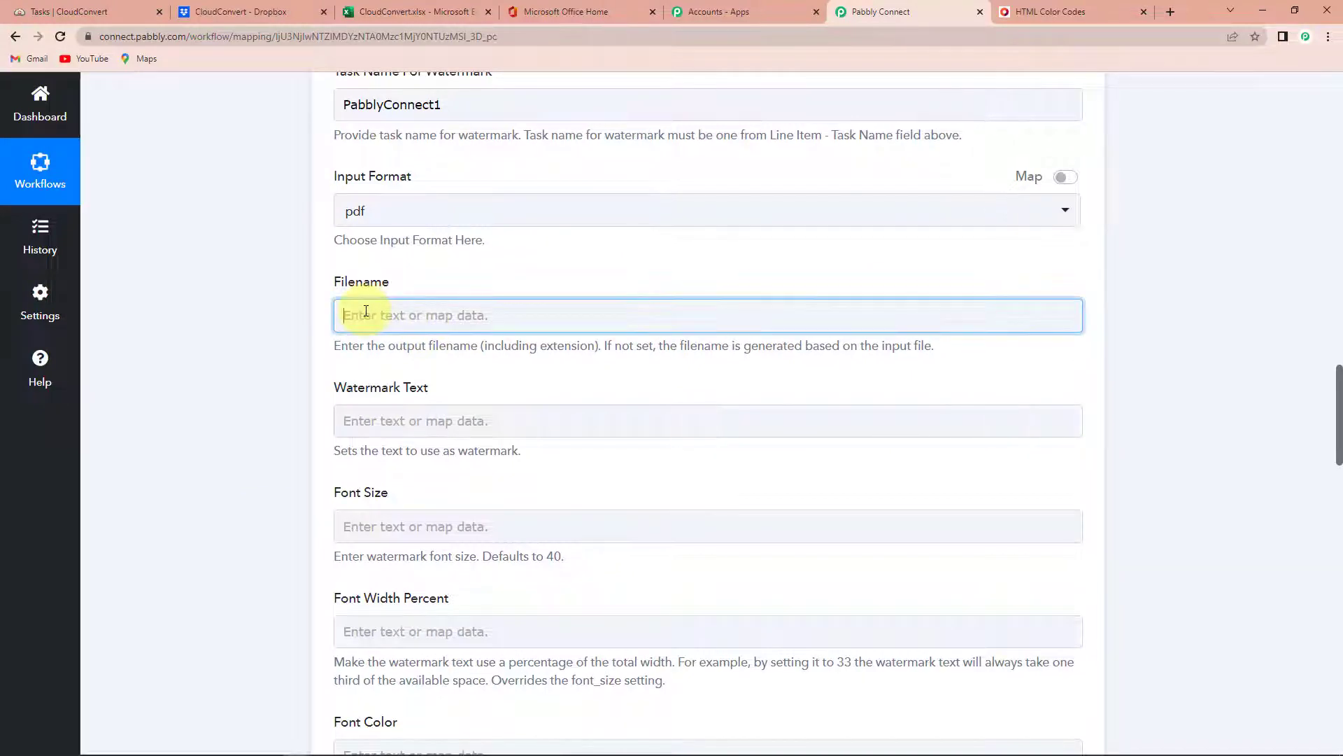
click(366, 311)
click(405, 443)
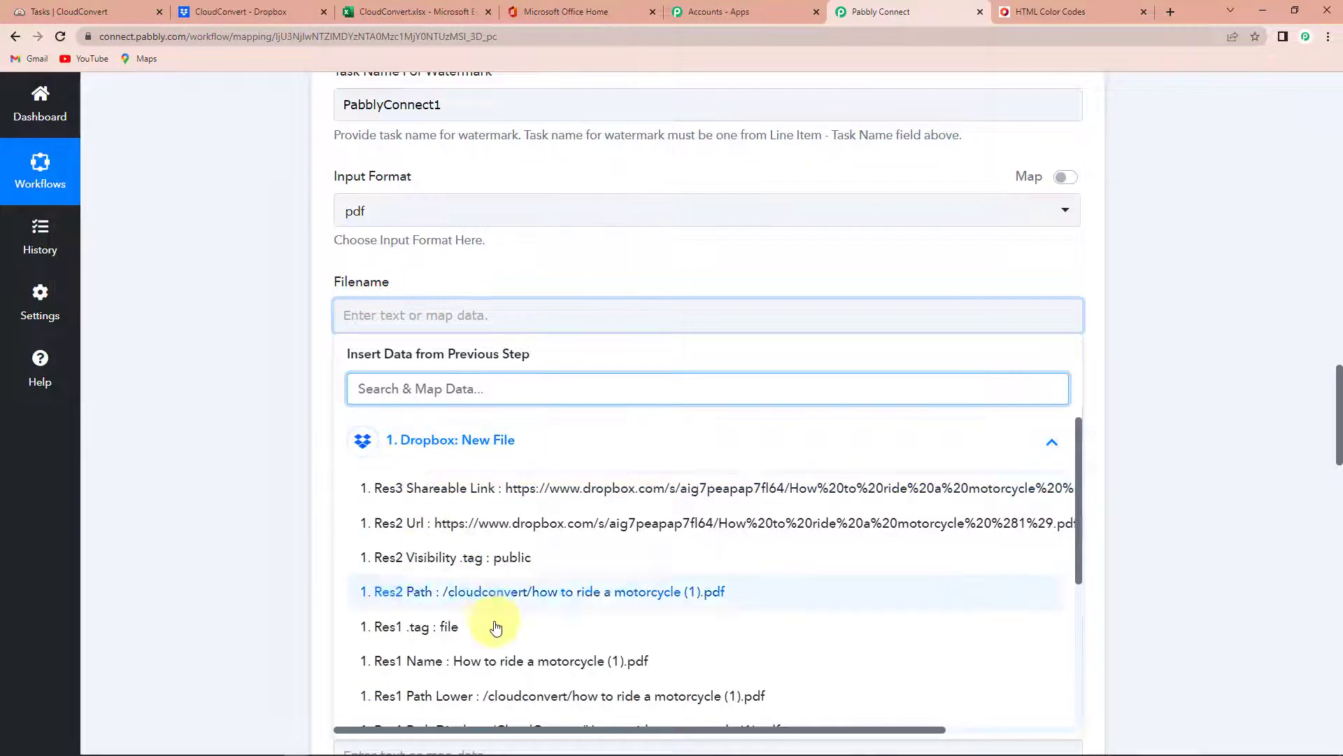
click(471, 663)
click(211, 483)
scroll(212, 485, down, 2)
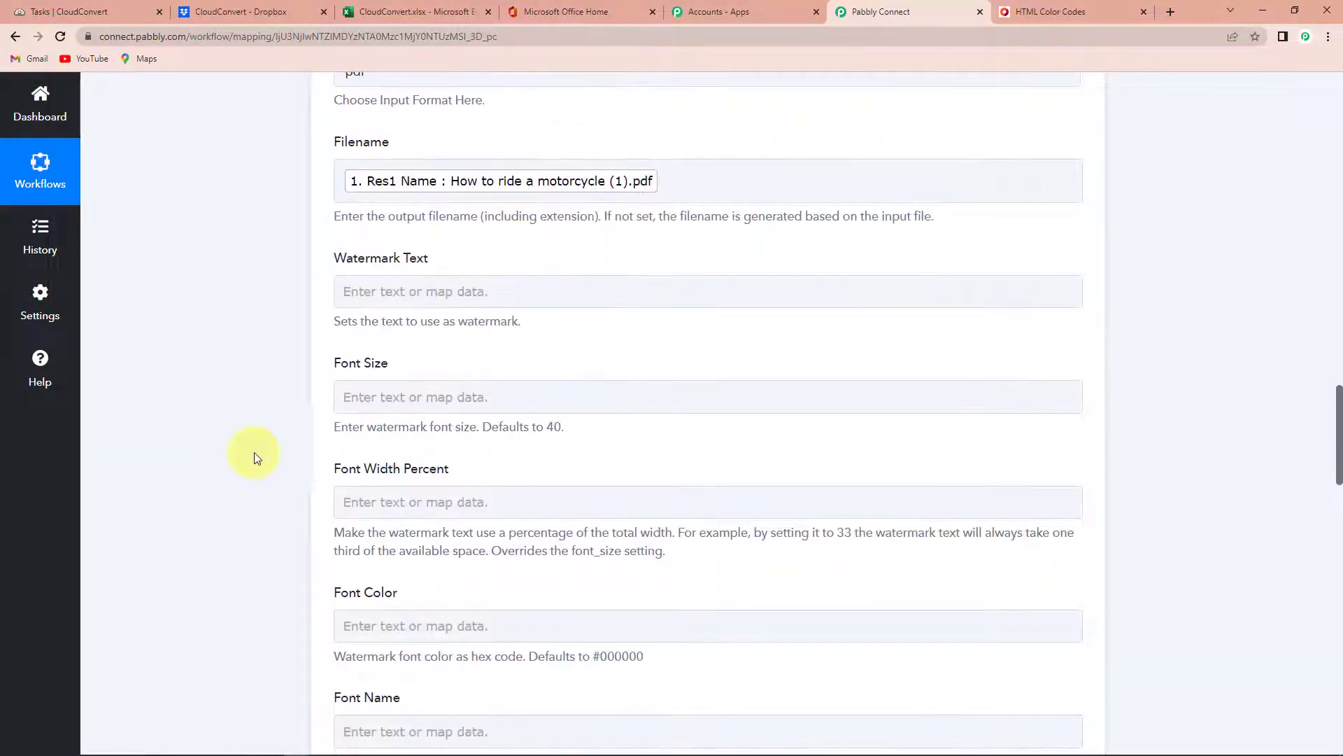
Enter DemoWatermark as the Watermark Text
click(398, 290)
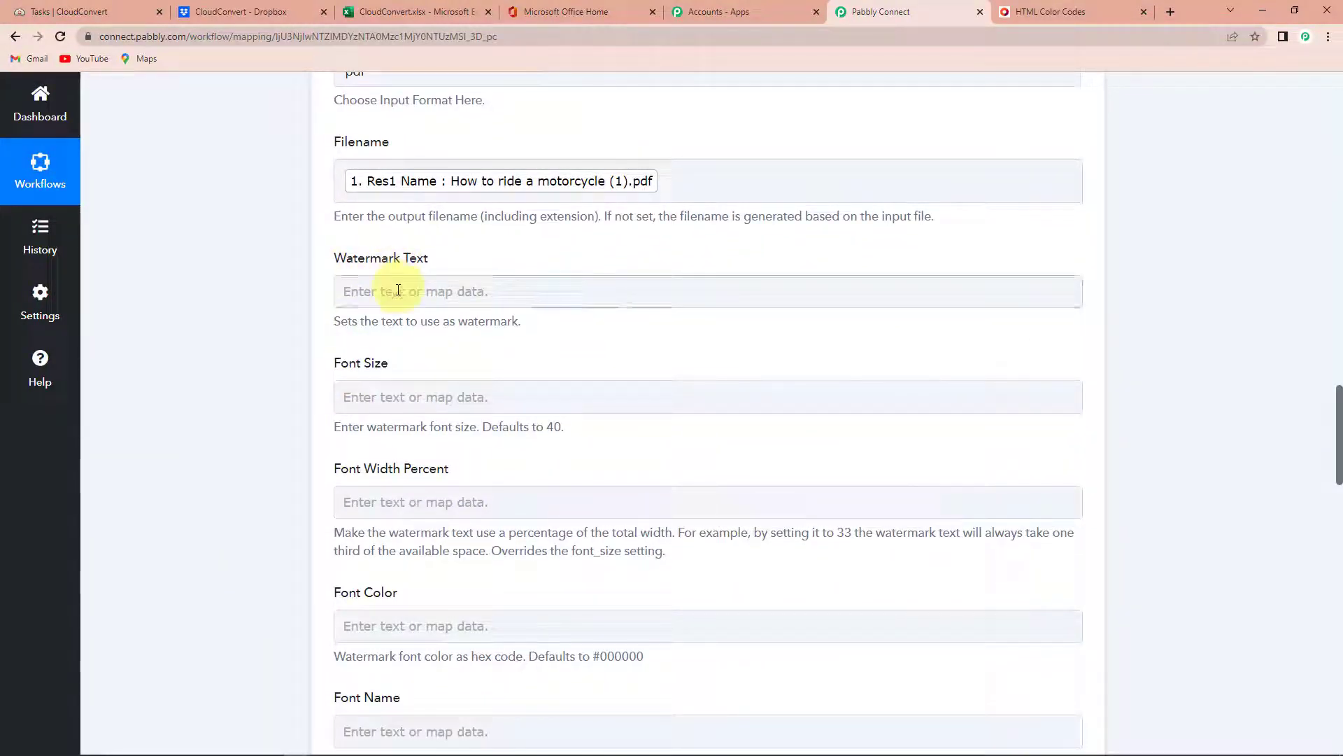
click(398, 290)
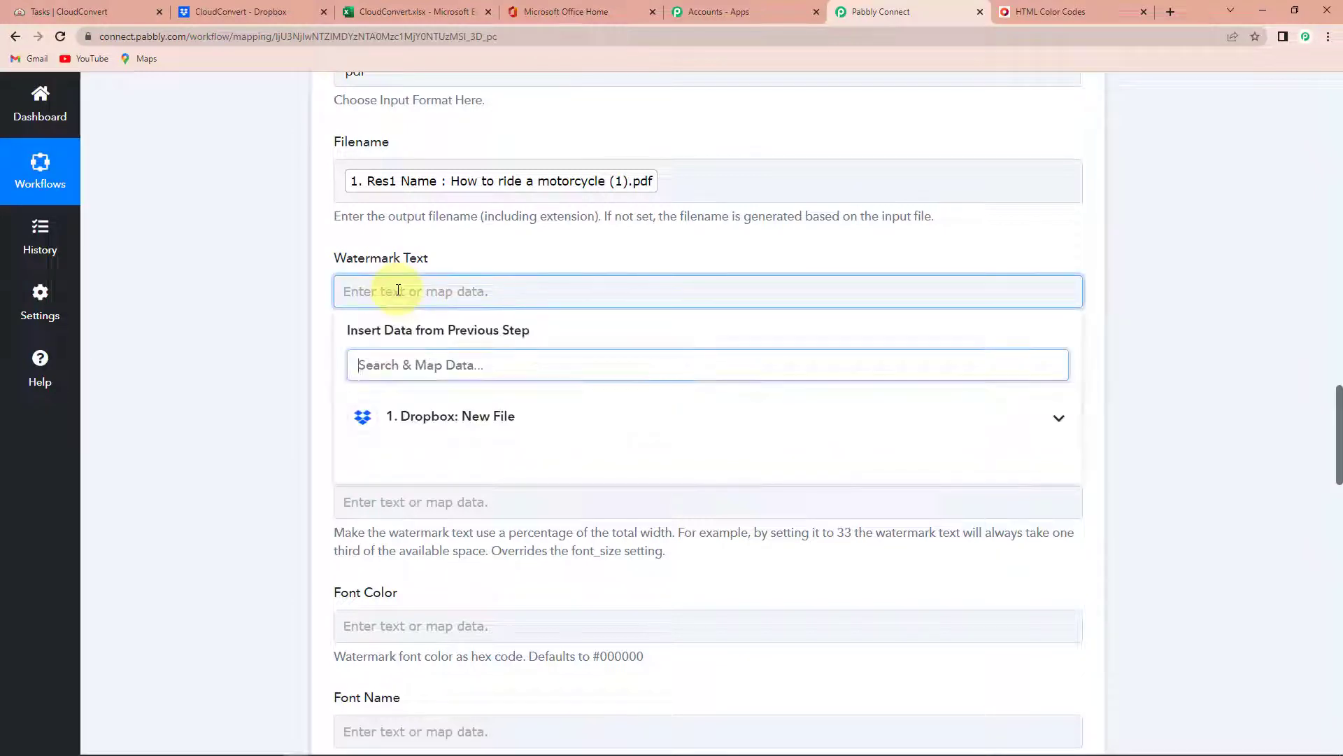
text(Dem)
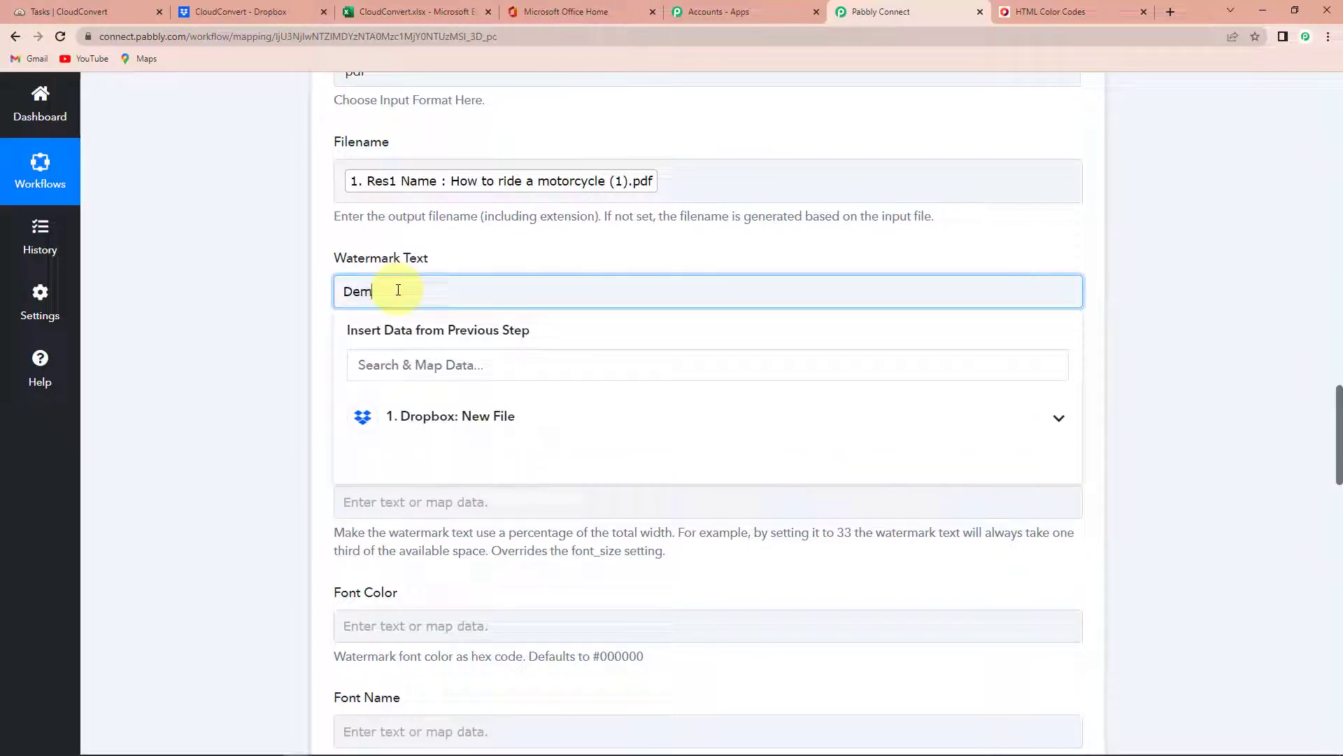
text(oWatermark)
click(275, 318)
scroll(285, 354, down, 2)
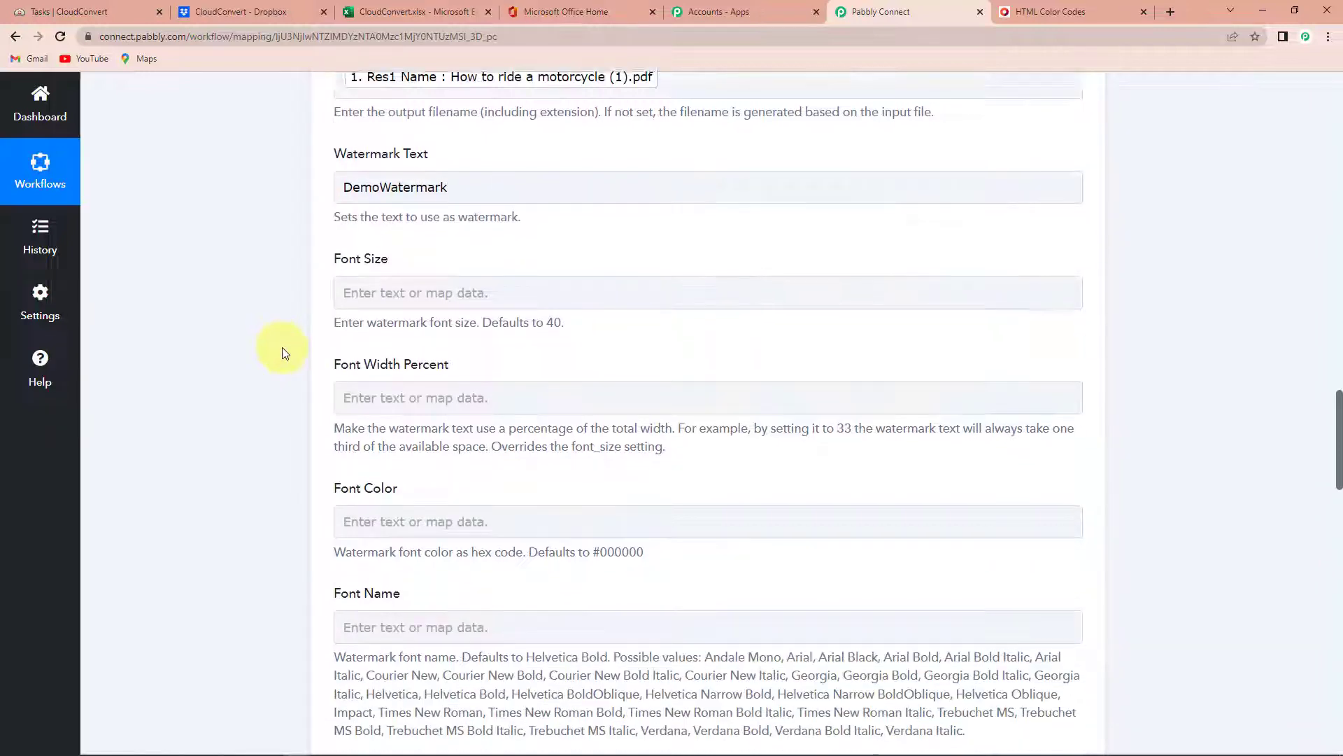
Set Font Size to 70 and Font Width Percent to 40
click(397, 257)
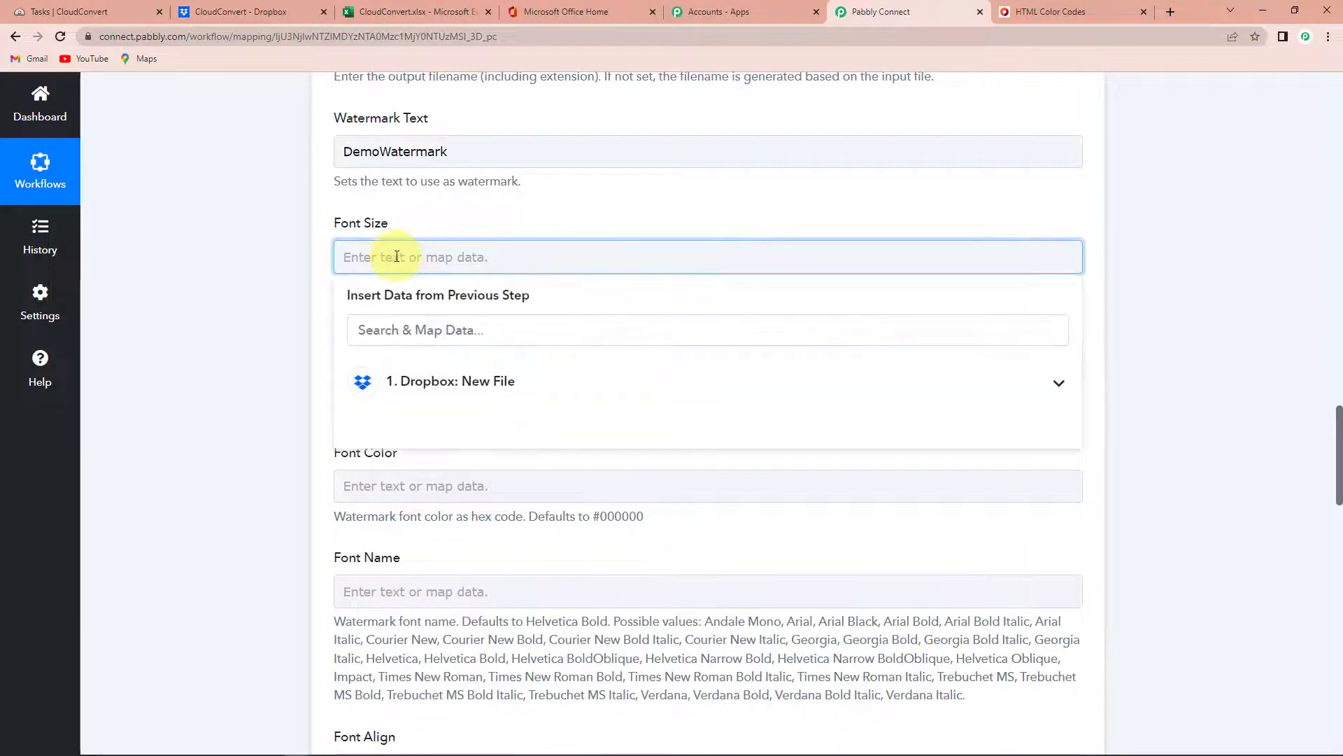
text(70)
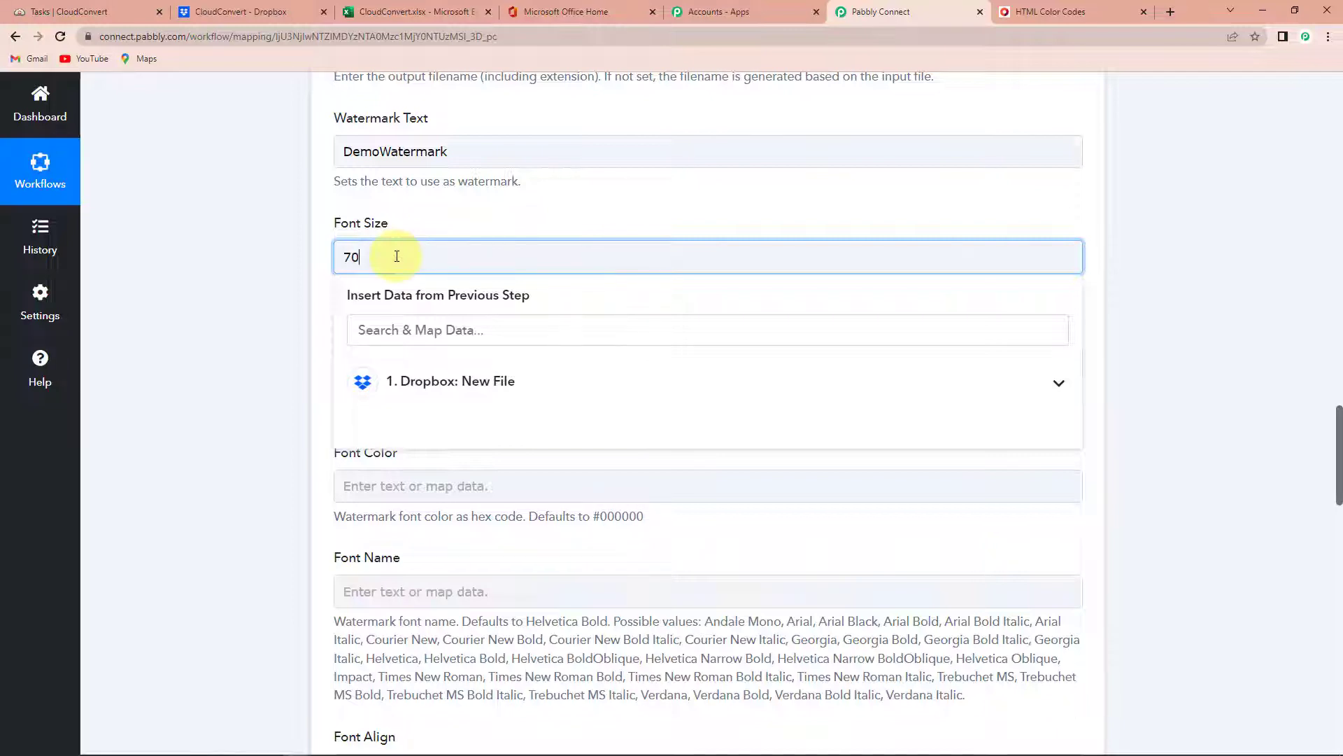
scroll(420, 262, down, 1)
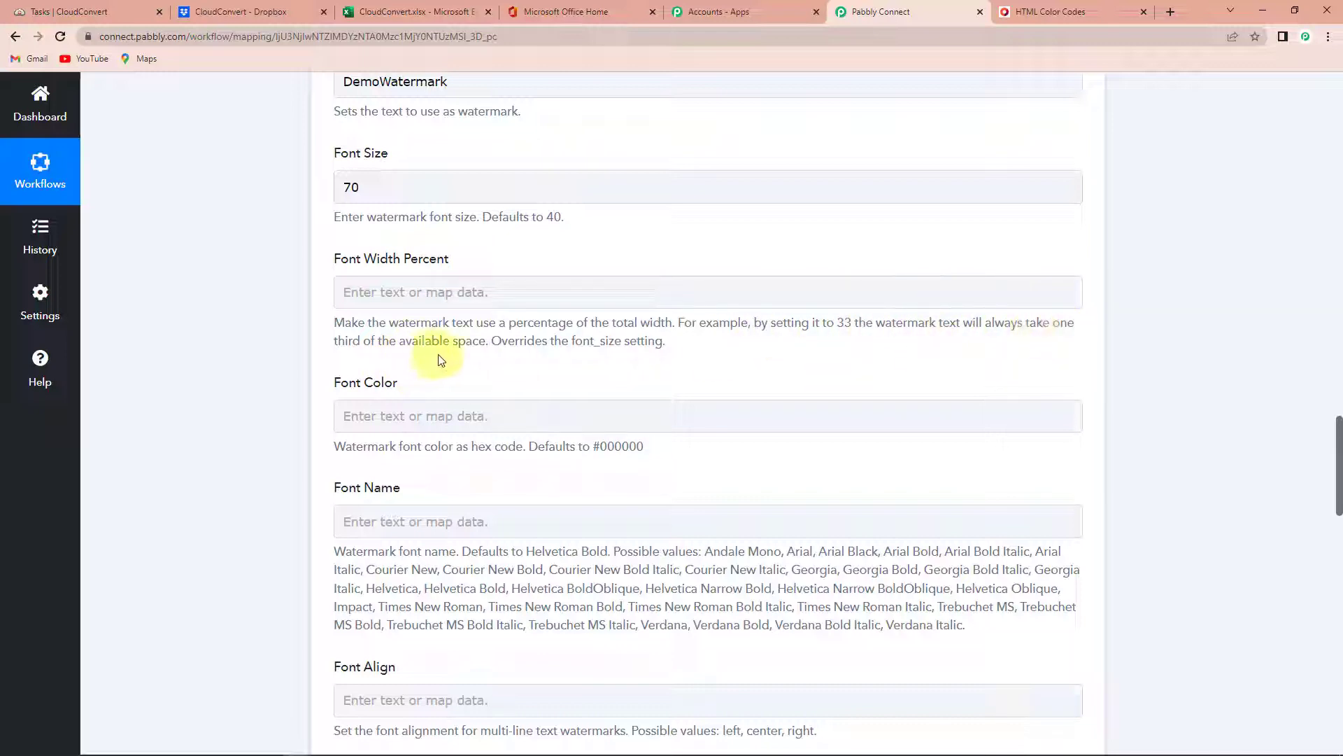
click(414, 292)
text(40)
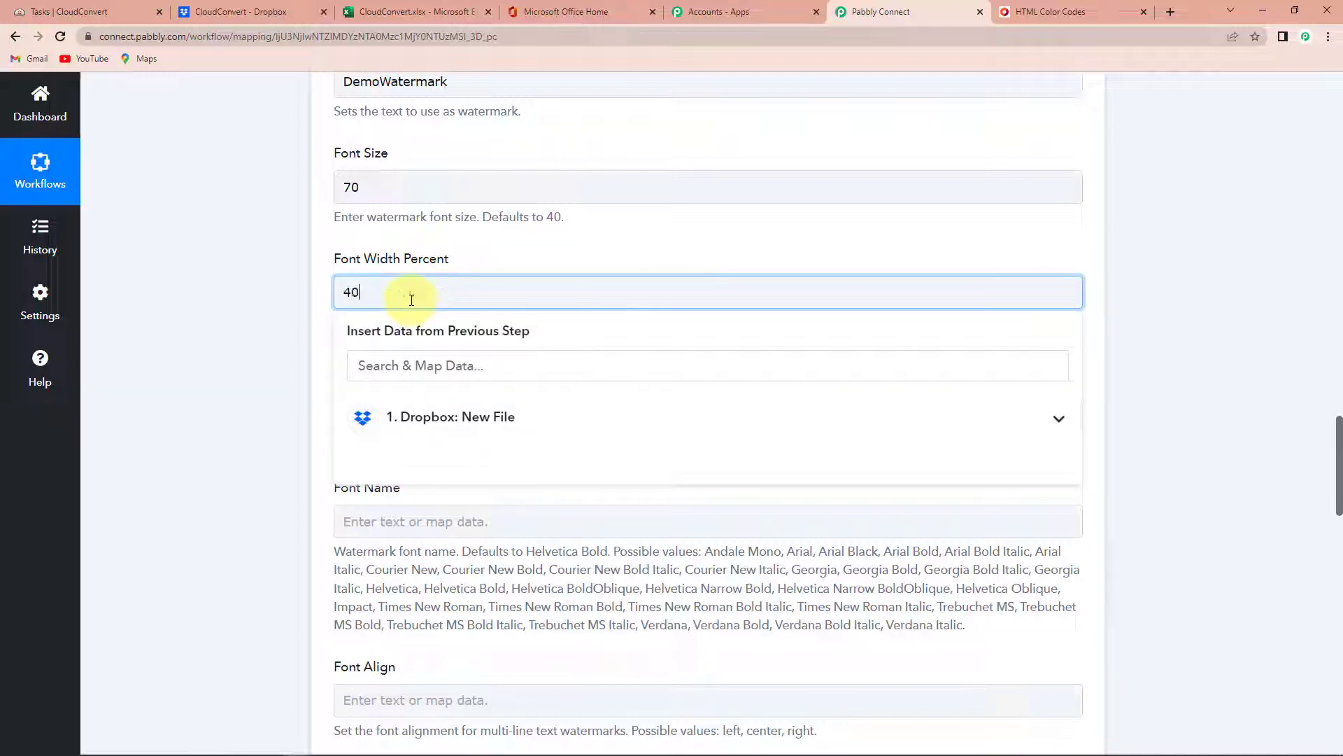
click(195, 336)
scroll(195, 336, down, 3)
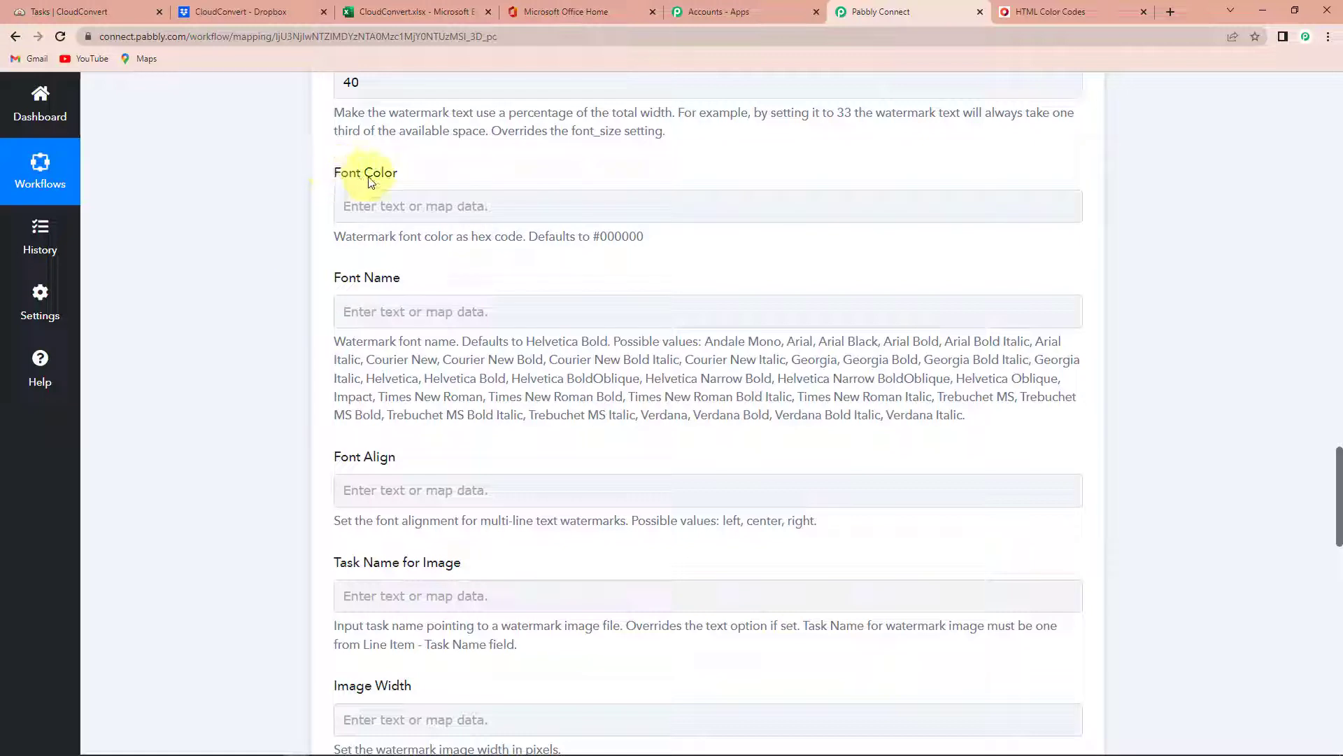
Copy the grey hex colour #C1C4C2 from the HTML Color Codes page
click(1048, 13)
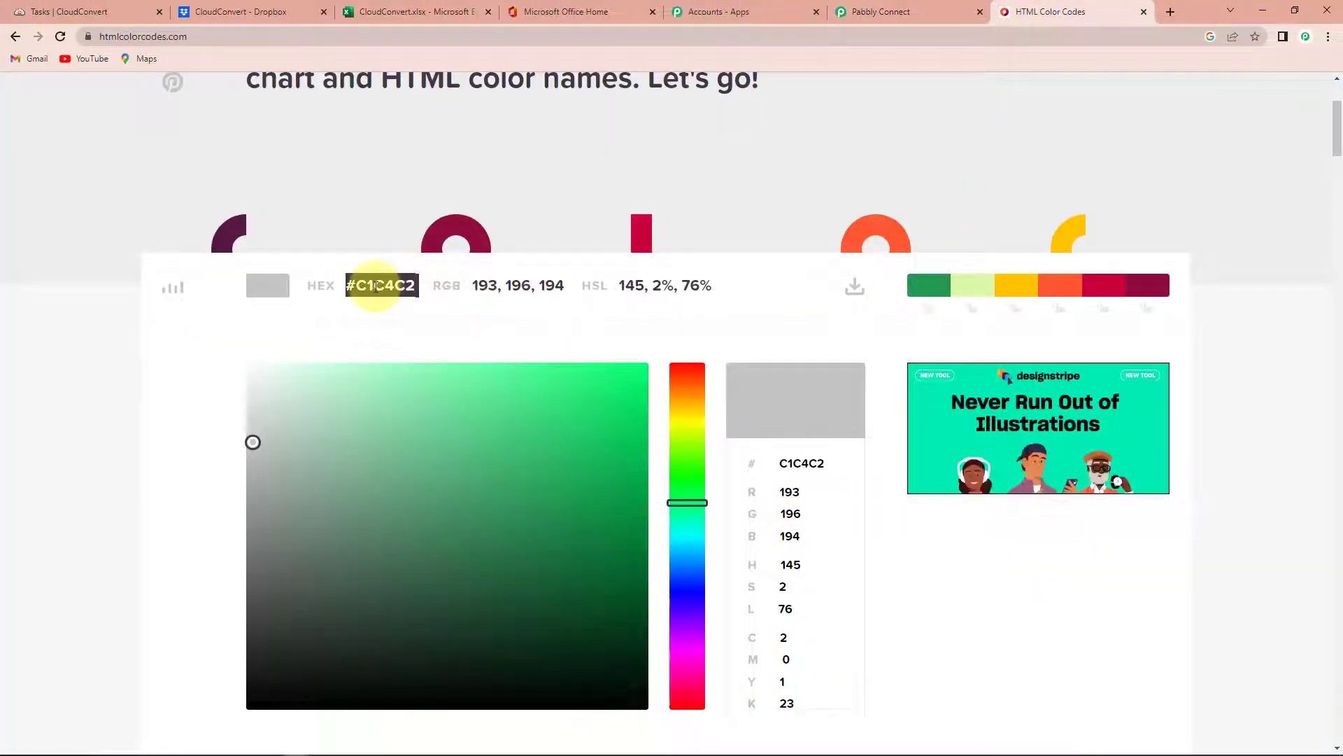
right_click(376, 289)
click(401, 299)
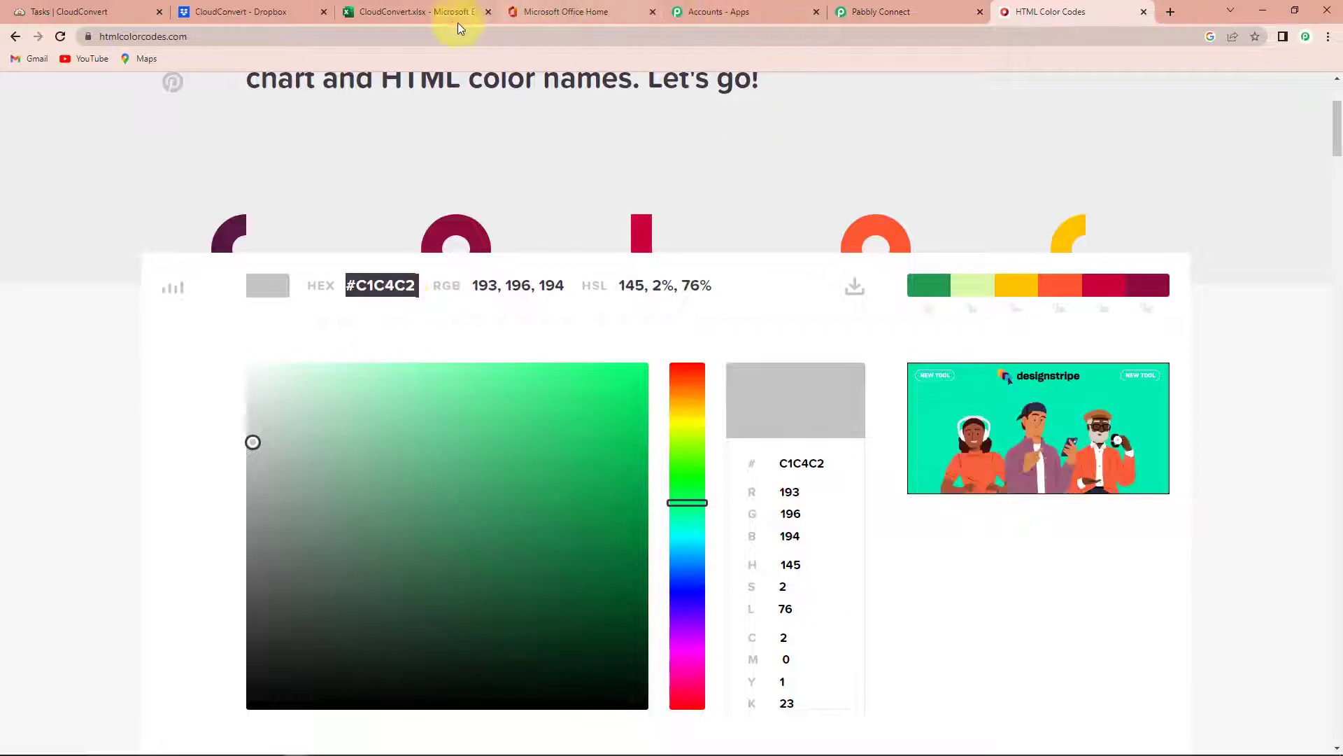
click(853, 15)
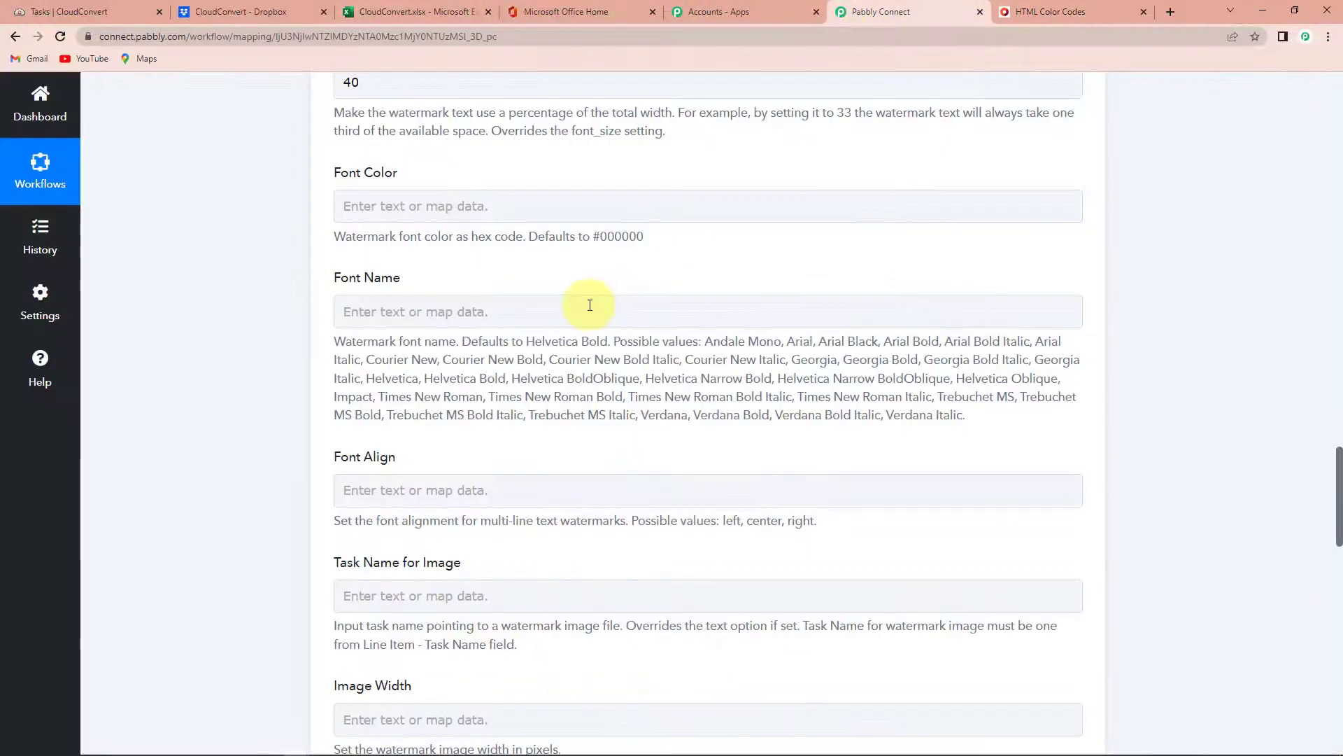
Set the watermark font colour to #C1C4C2 and the font name to Courier New Bold
click(423, 203)
key(ctrl+v)
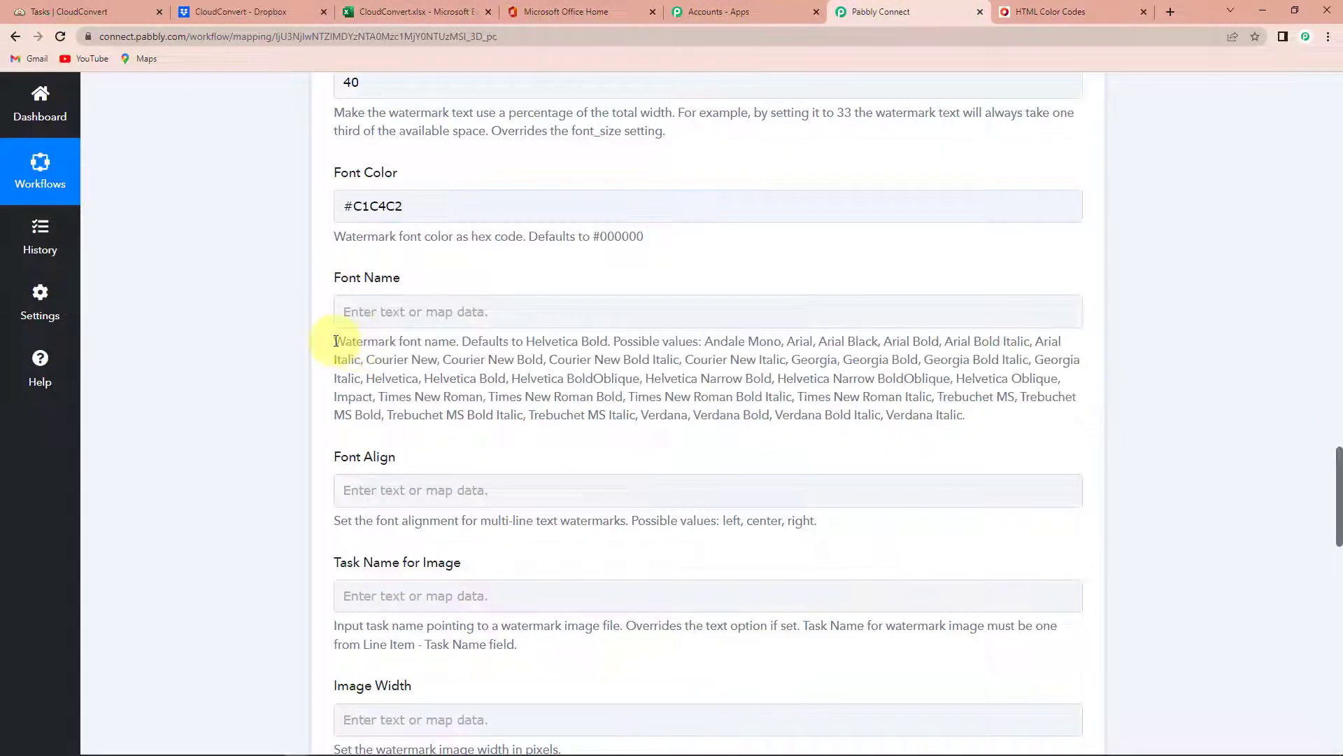
drag(334, 340, 1006, 401)
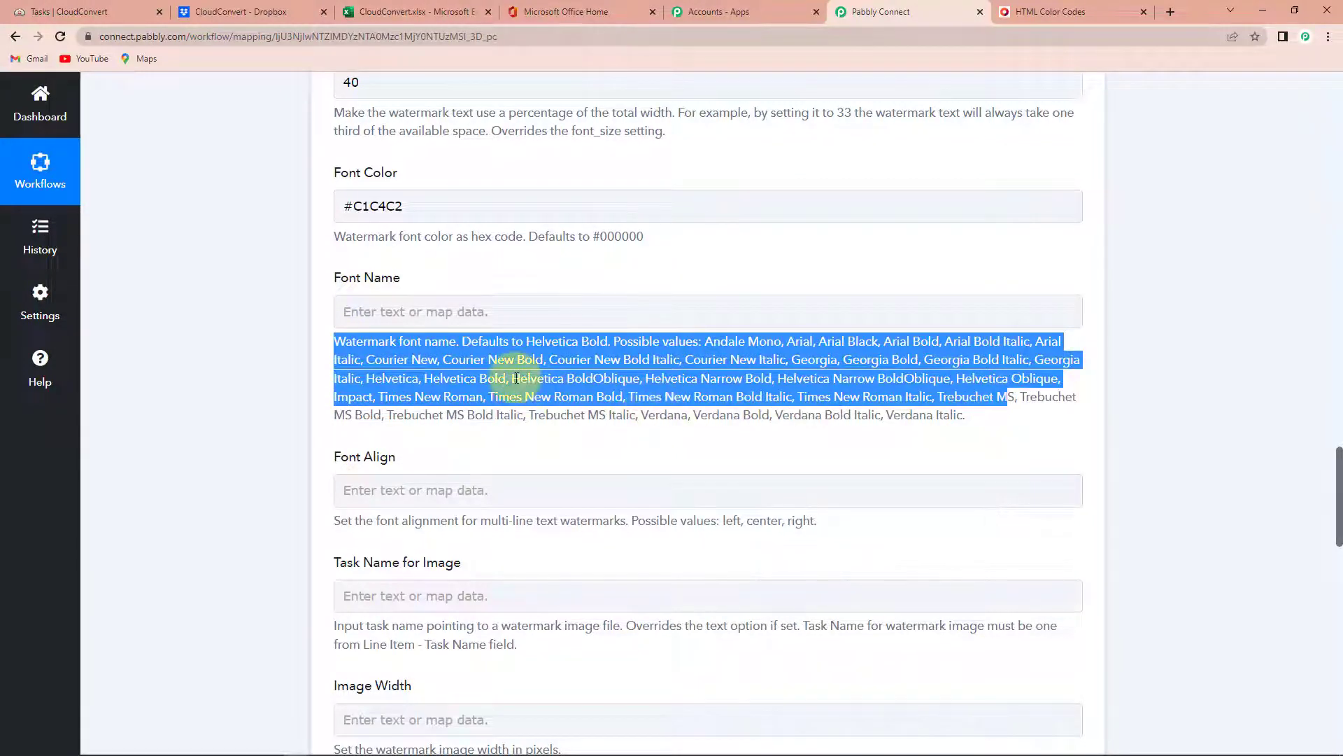
click(423, 357)
drag(442, 360, 546, 364)
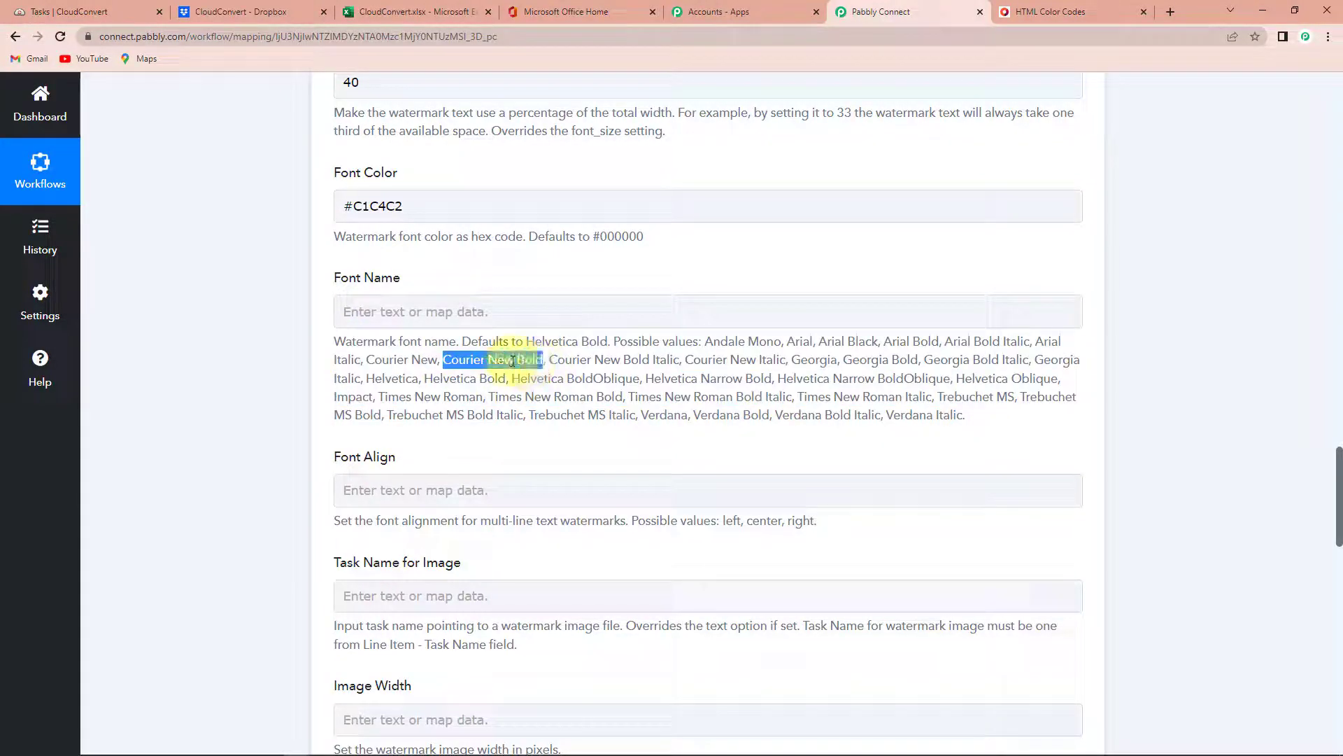
right_click(544, 372)
click(560, 379)
click(509, 312)
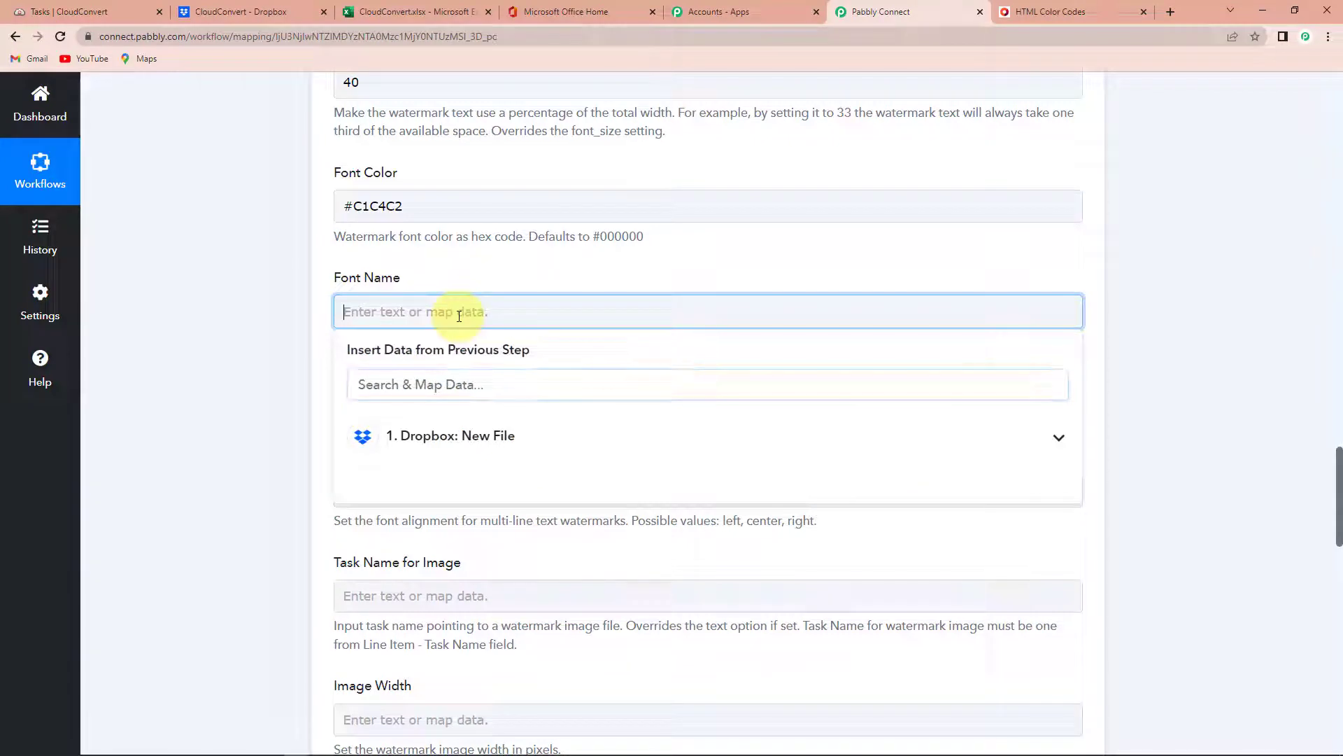
key(ctrl+v)
Set the watermark font alignment to center, copied from the alignment hint
scroll(381, 371, down, 1)
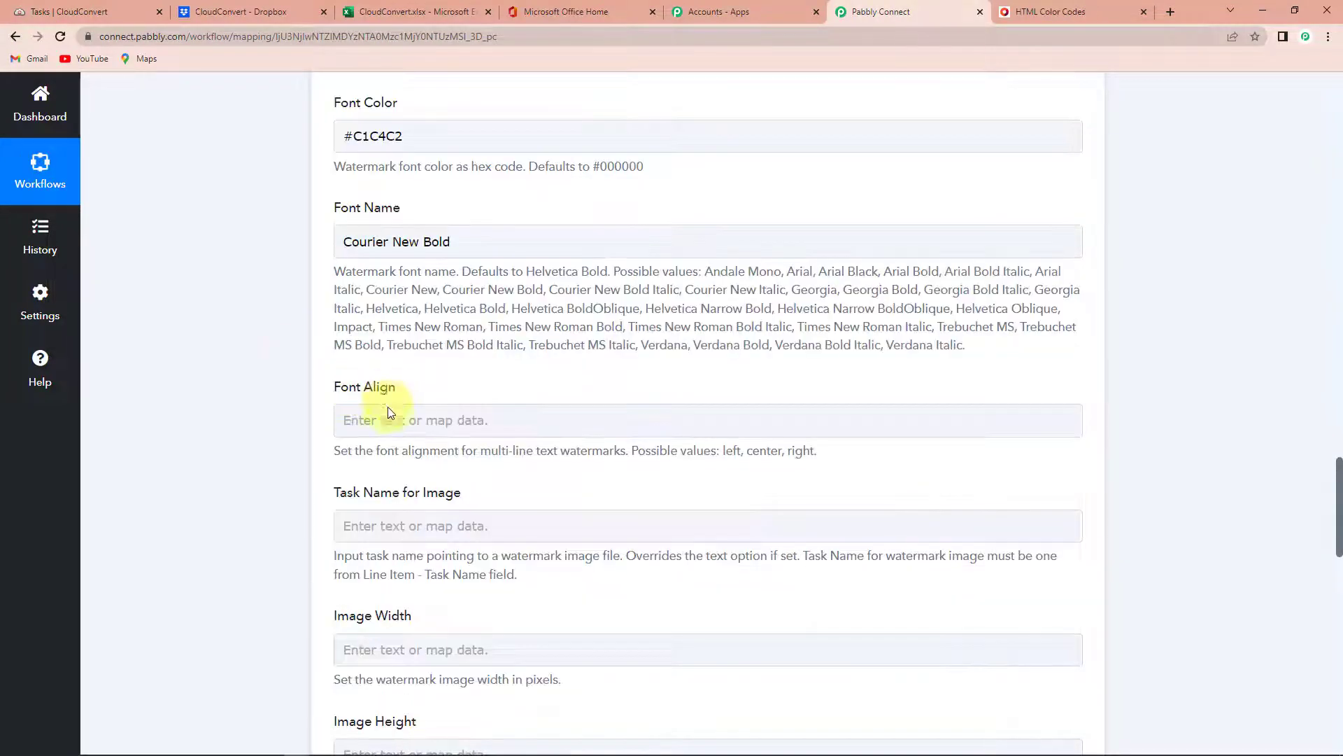
double_click(761, 452)
right_click(762, 451)
click(777, 465)
click(757, 418)
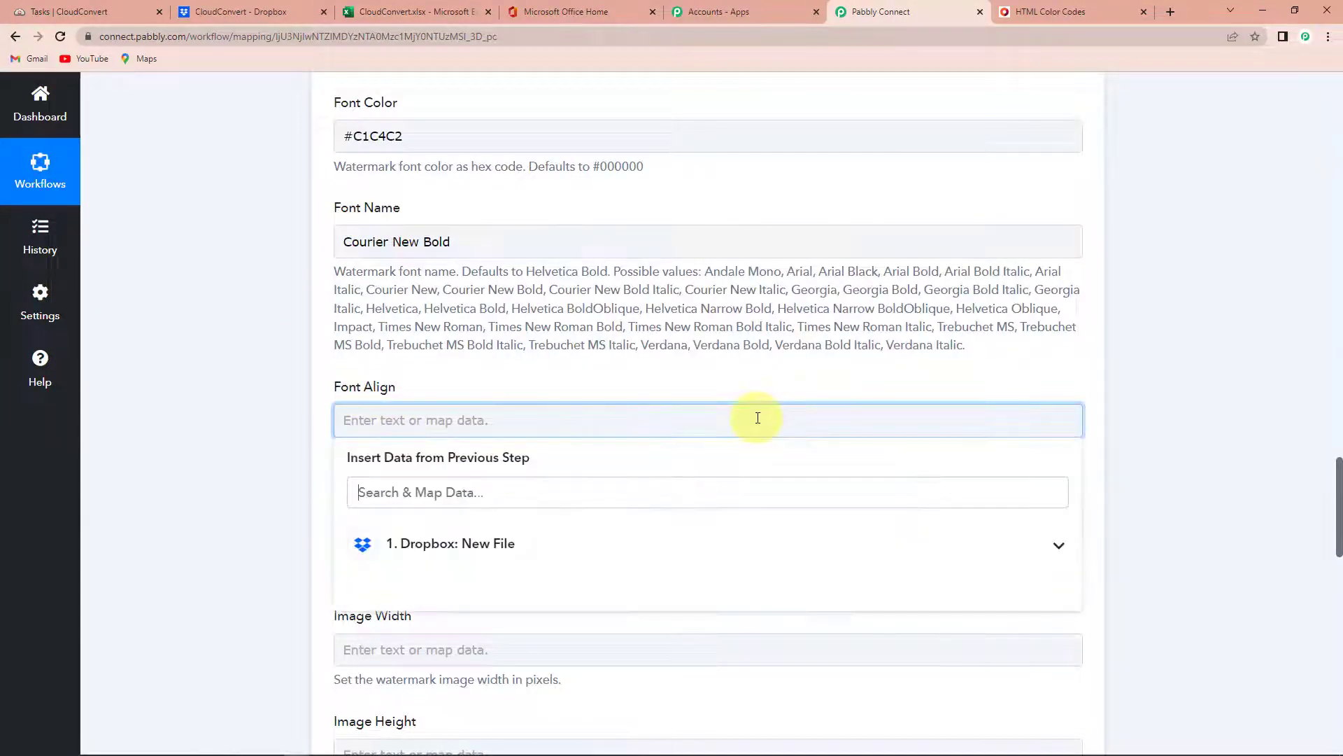
key(ctrl+v)
click(261, 509)
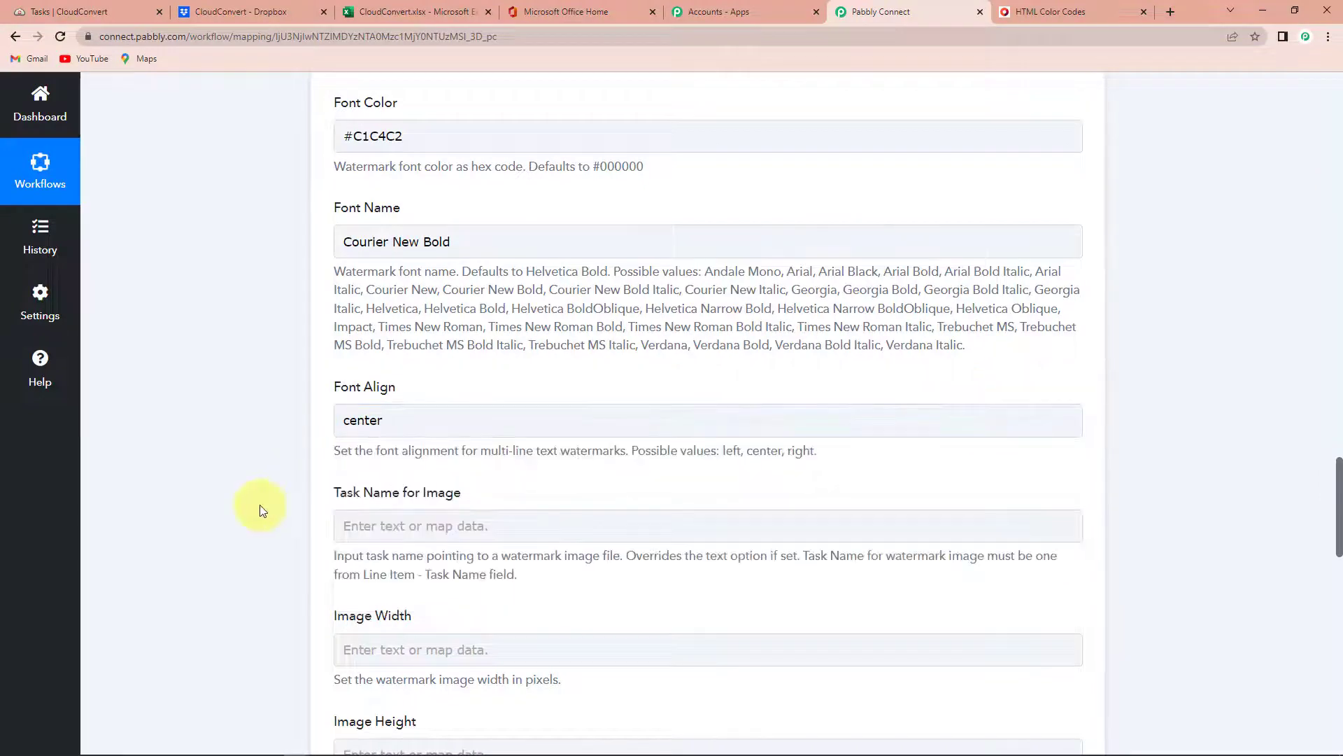
scroll(260, 510, down, 3)
Set both the vertical and horizontal watermark margins to 25
click(385, 305)
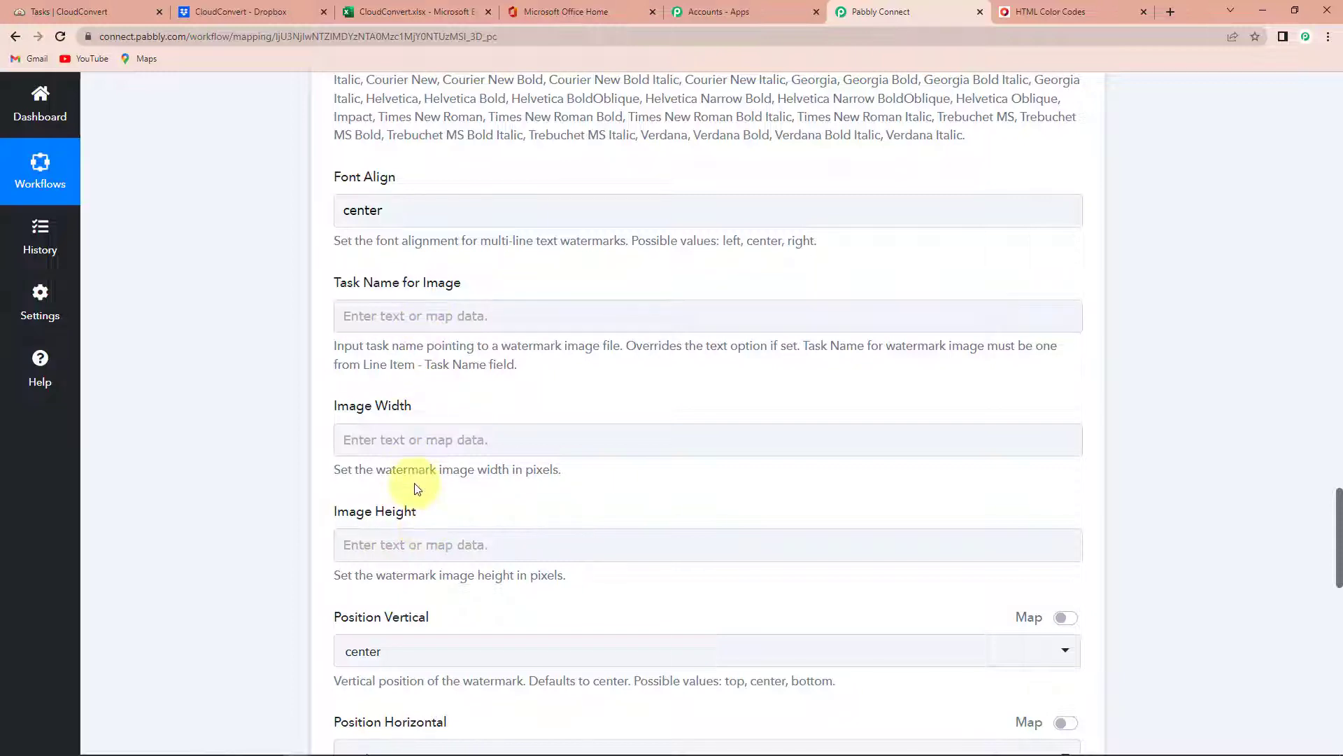
scroll(415, 488, down, 5)
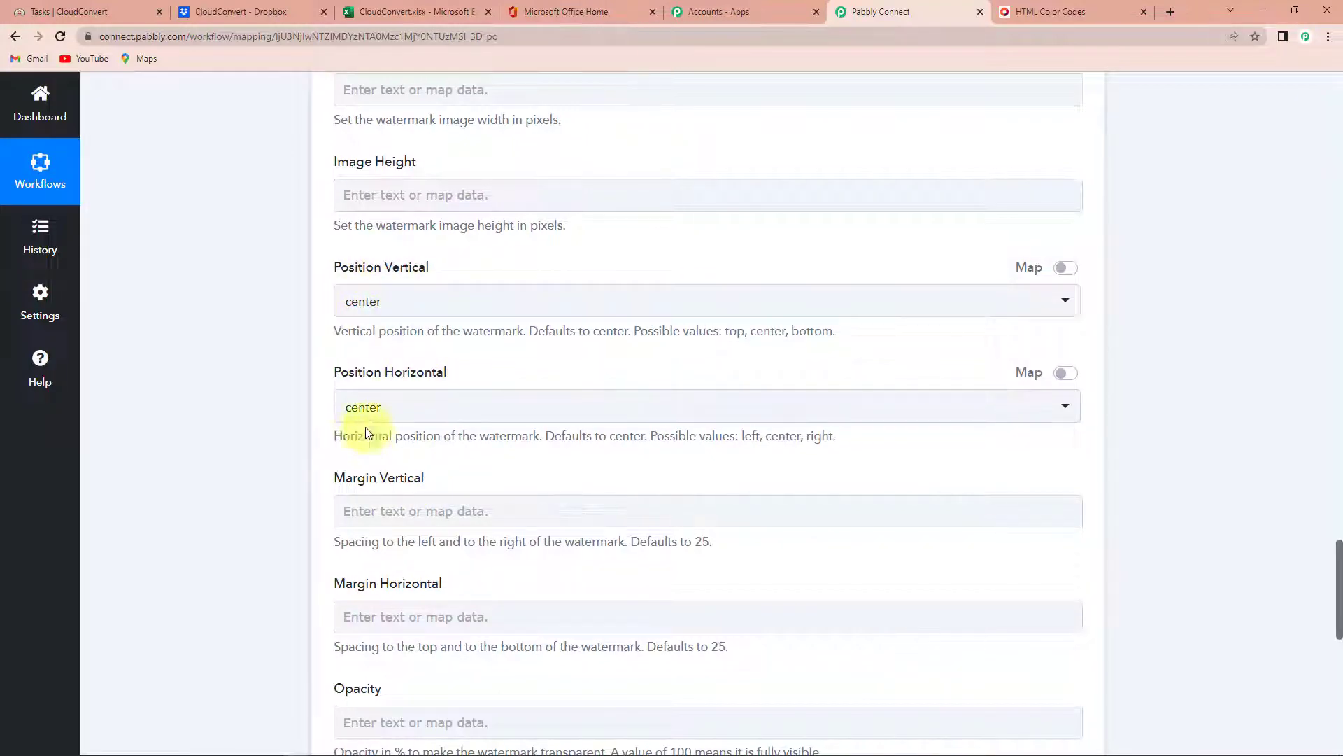
scroll(429, 480, down, 2)
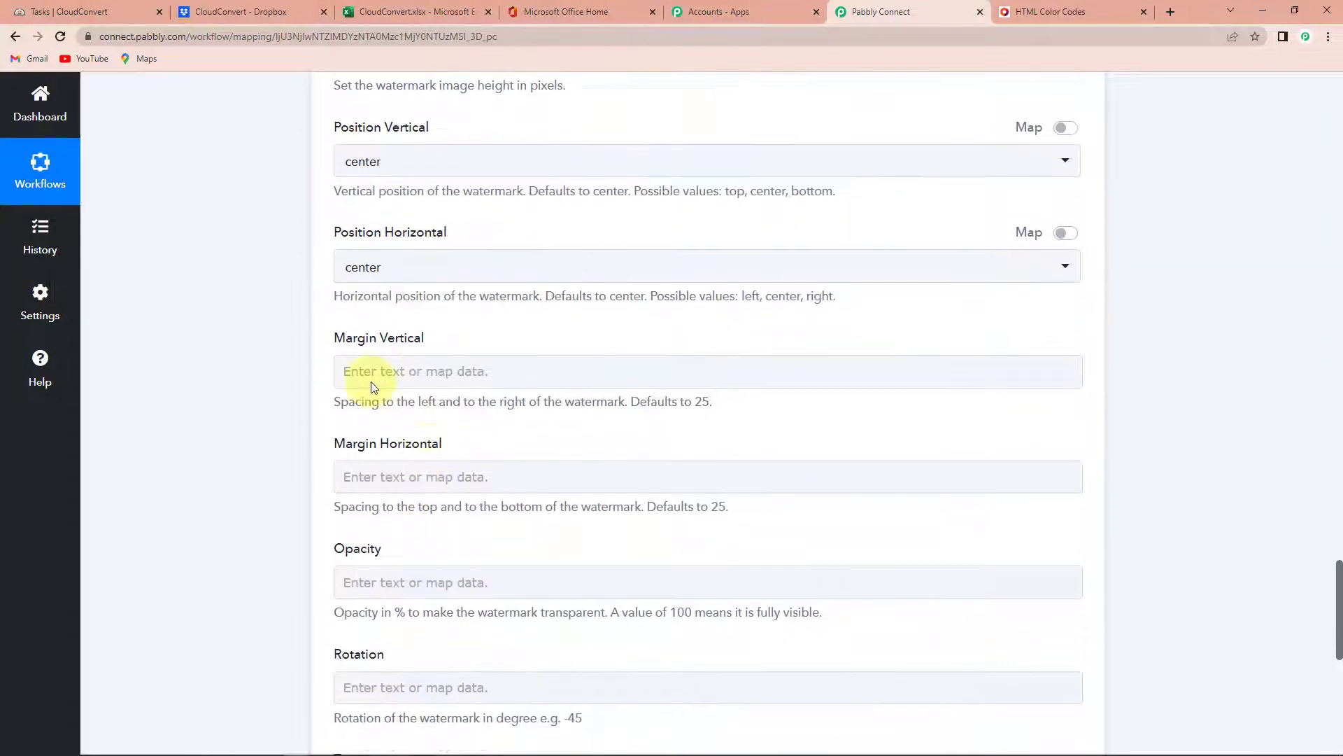
click(371, 378)
click(438, 374)
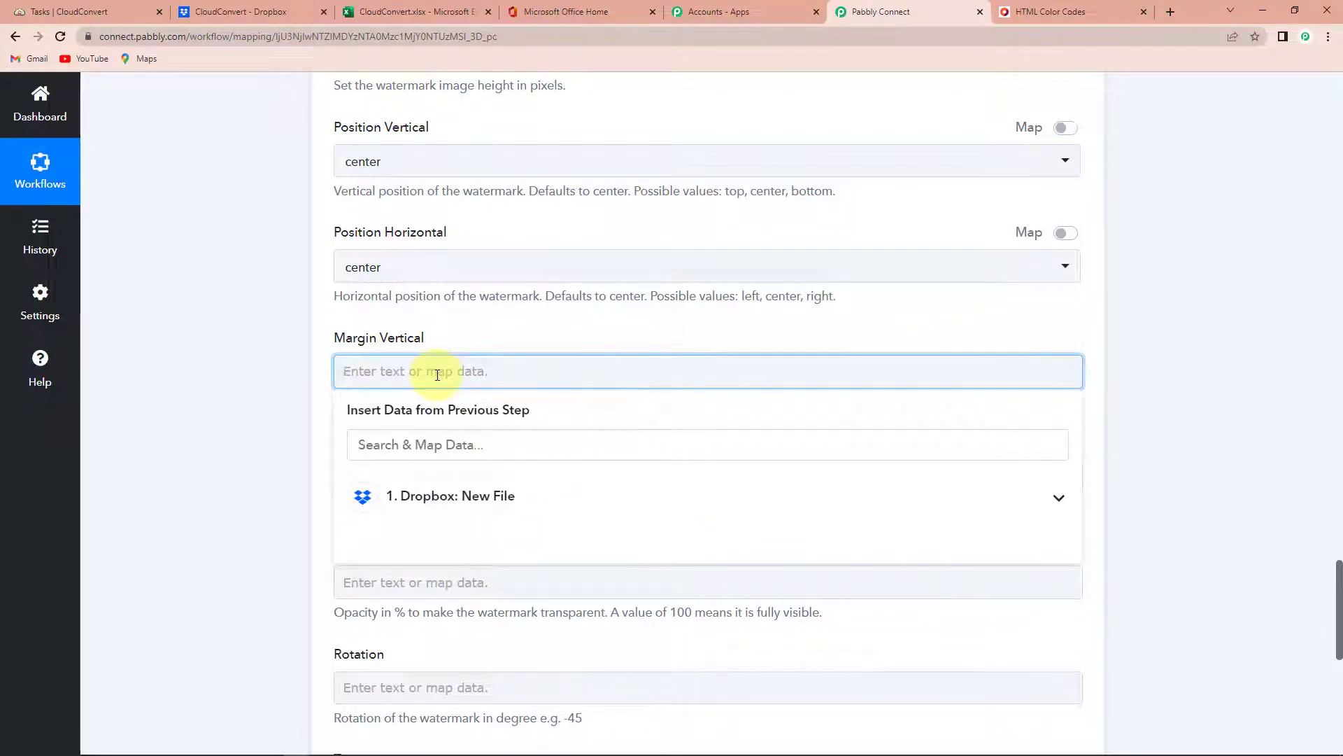
text(25)
click(284, 464)
click(350, 477)
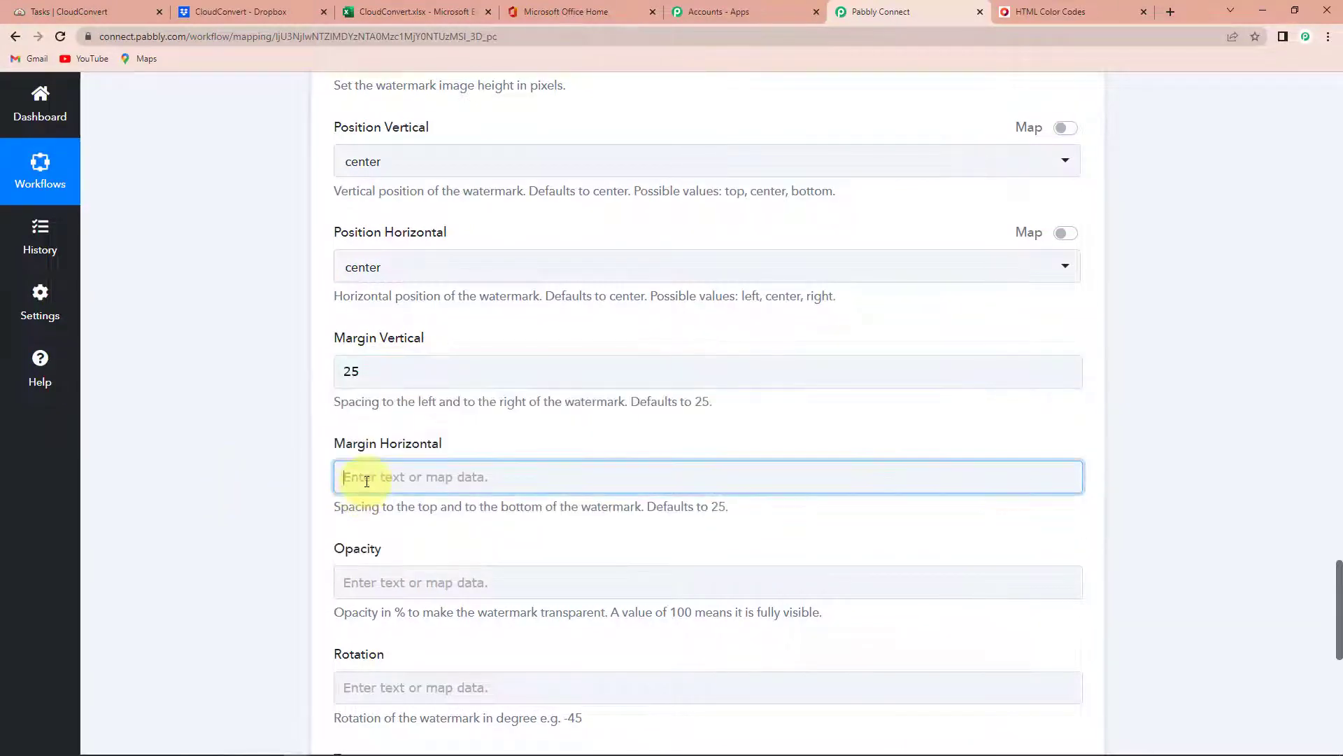
text(25)
click(291, 488)
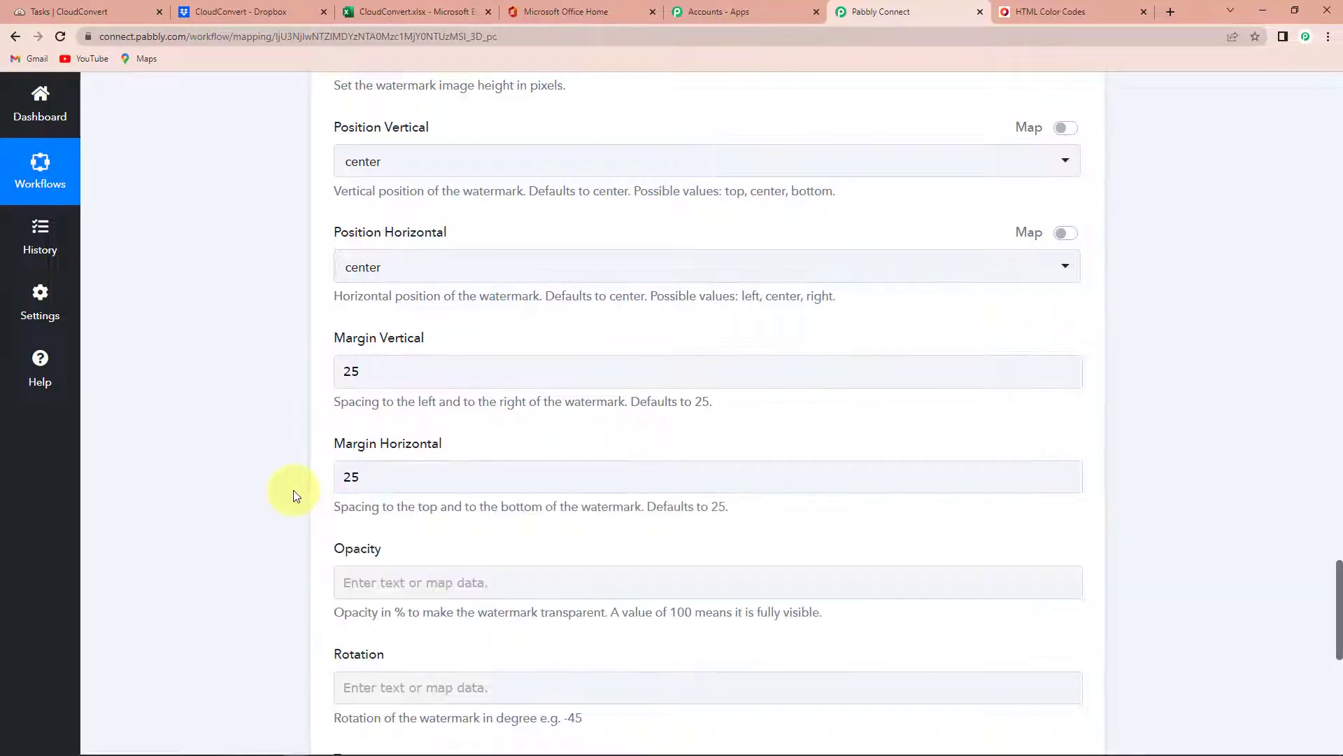
Set the watermark opacity to 50 and its rotation to -45
scroll(290, 488, down, 2)
click(355, 444)
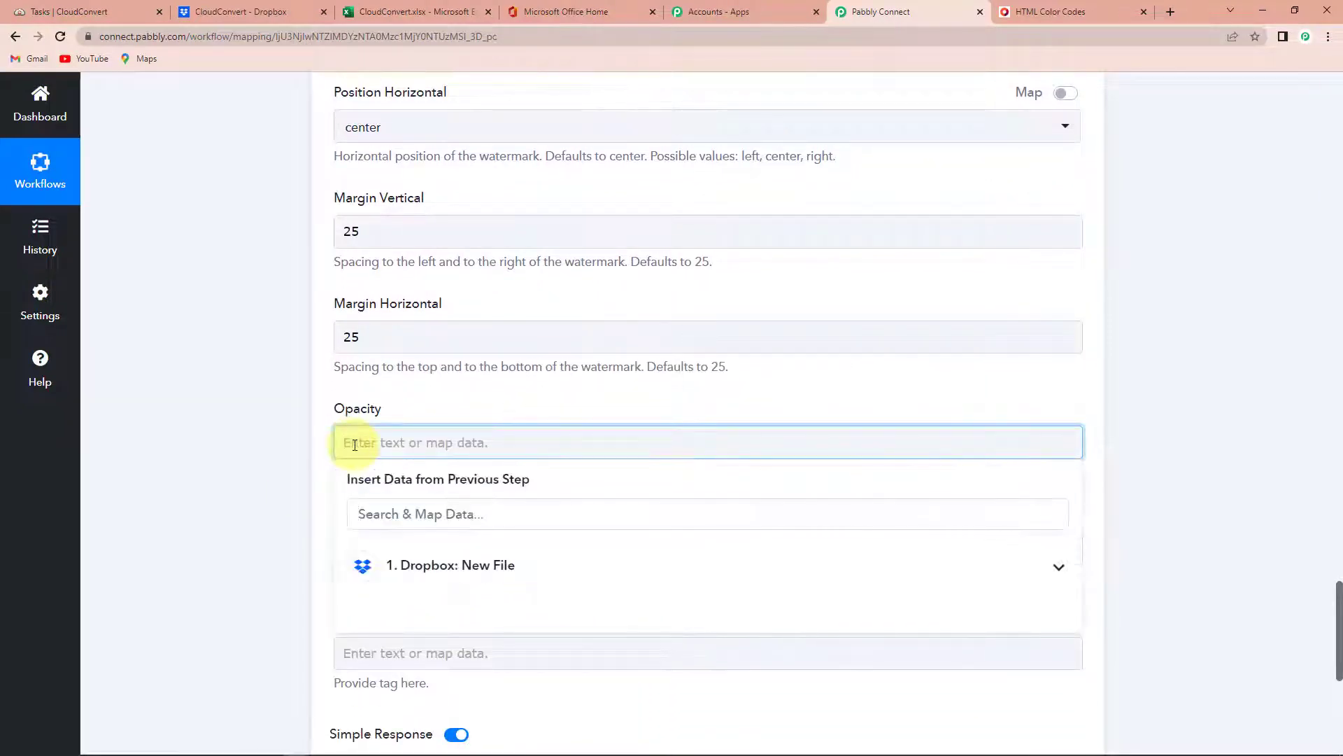
text(50)
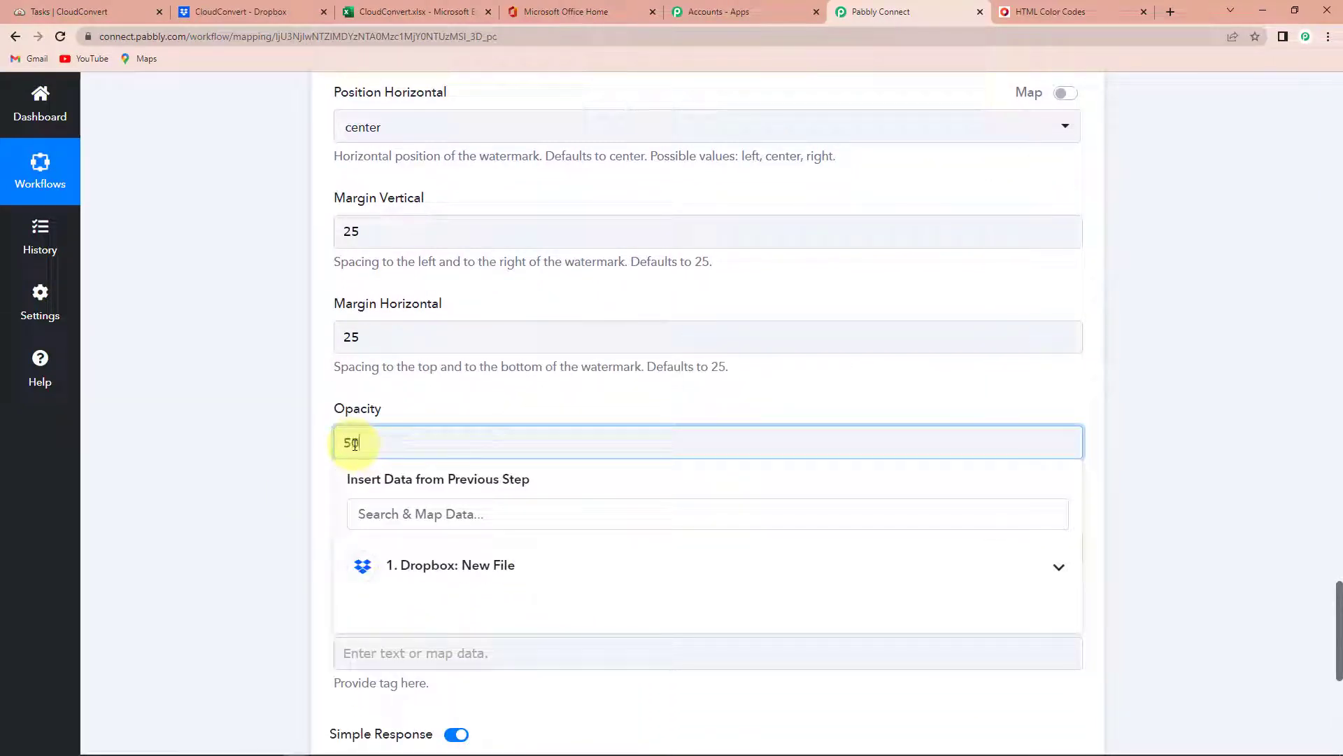
click(259, 487)
scroll(259, 488, down, 2)
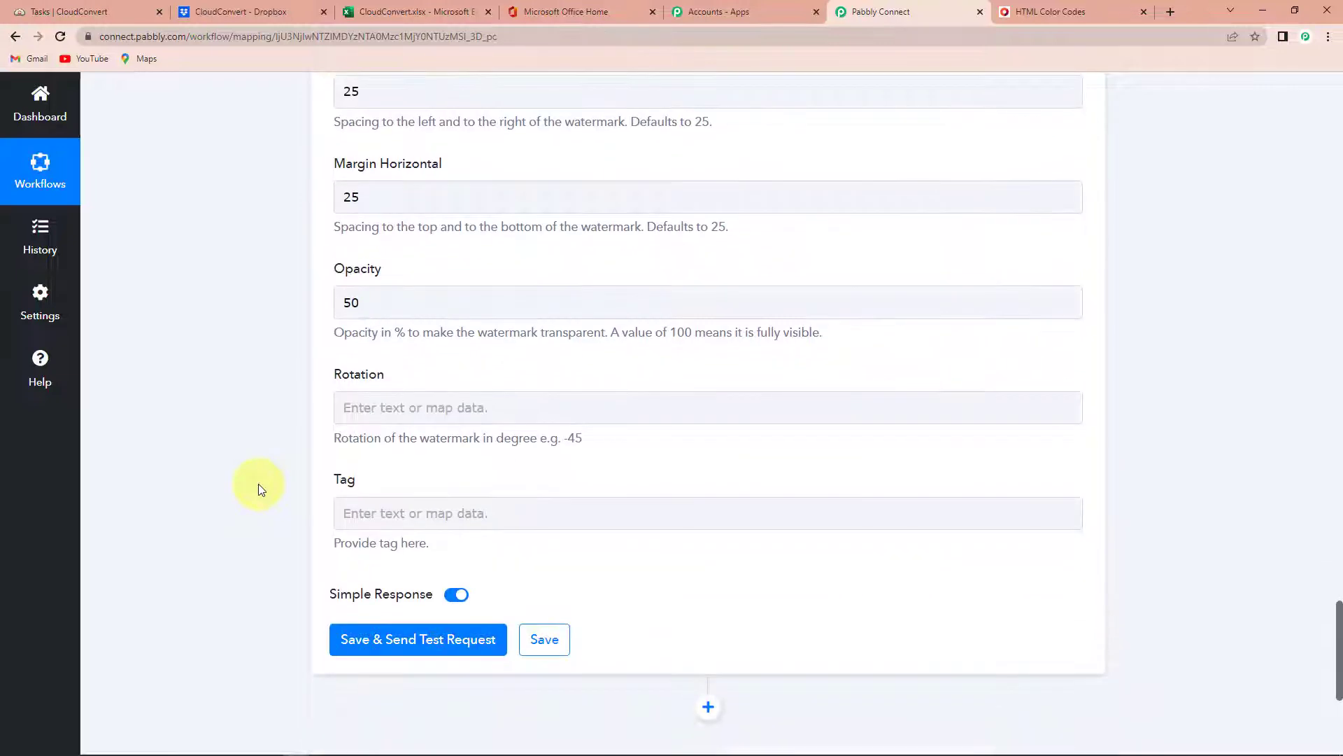
click(356, 410)
text(-)
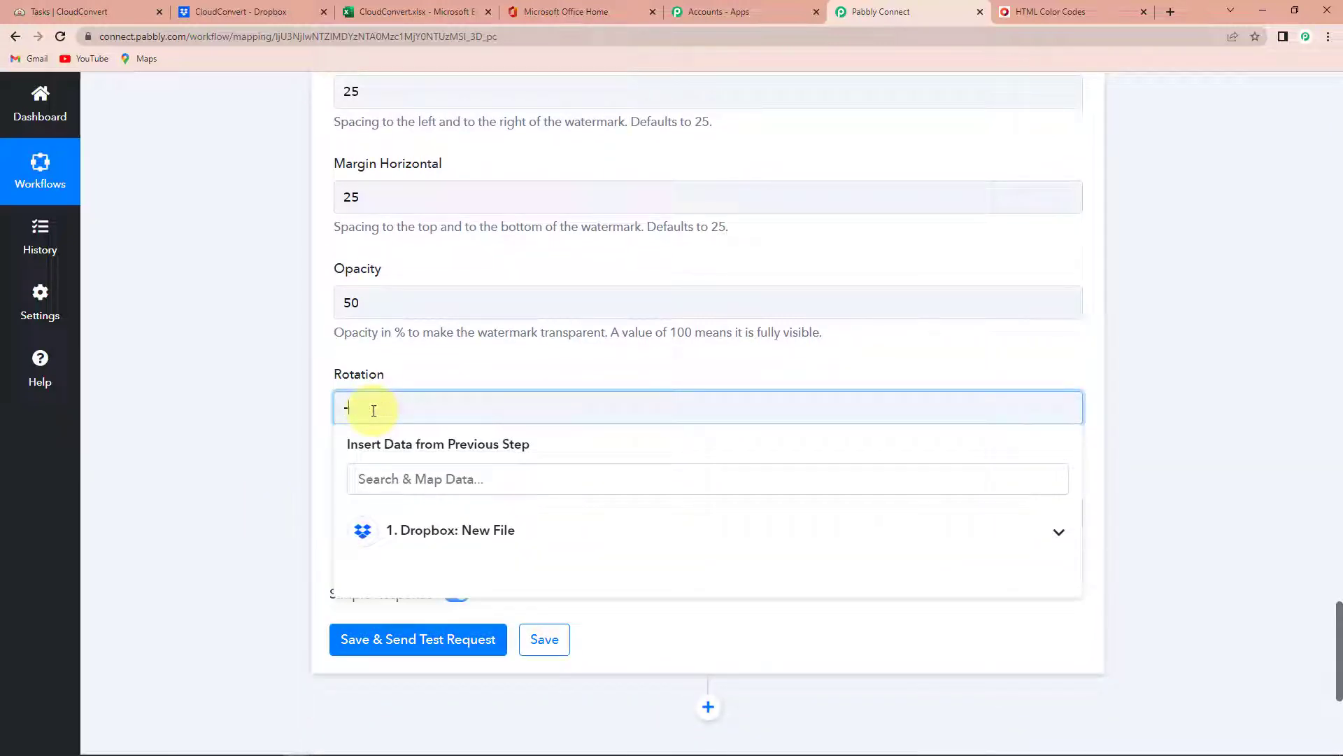
text(45)
click(119, 513)
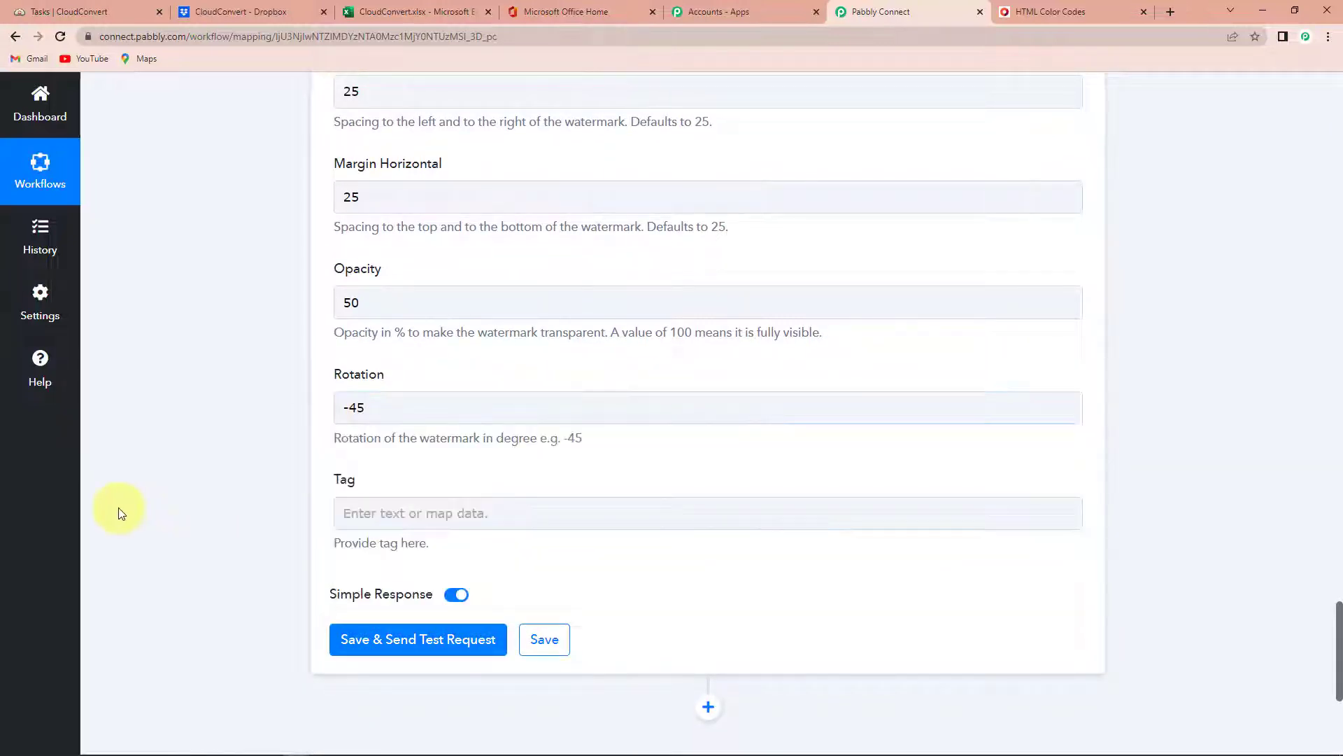
scroll(165, 535, down, 2)
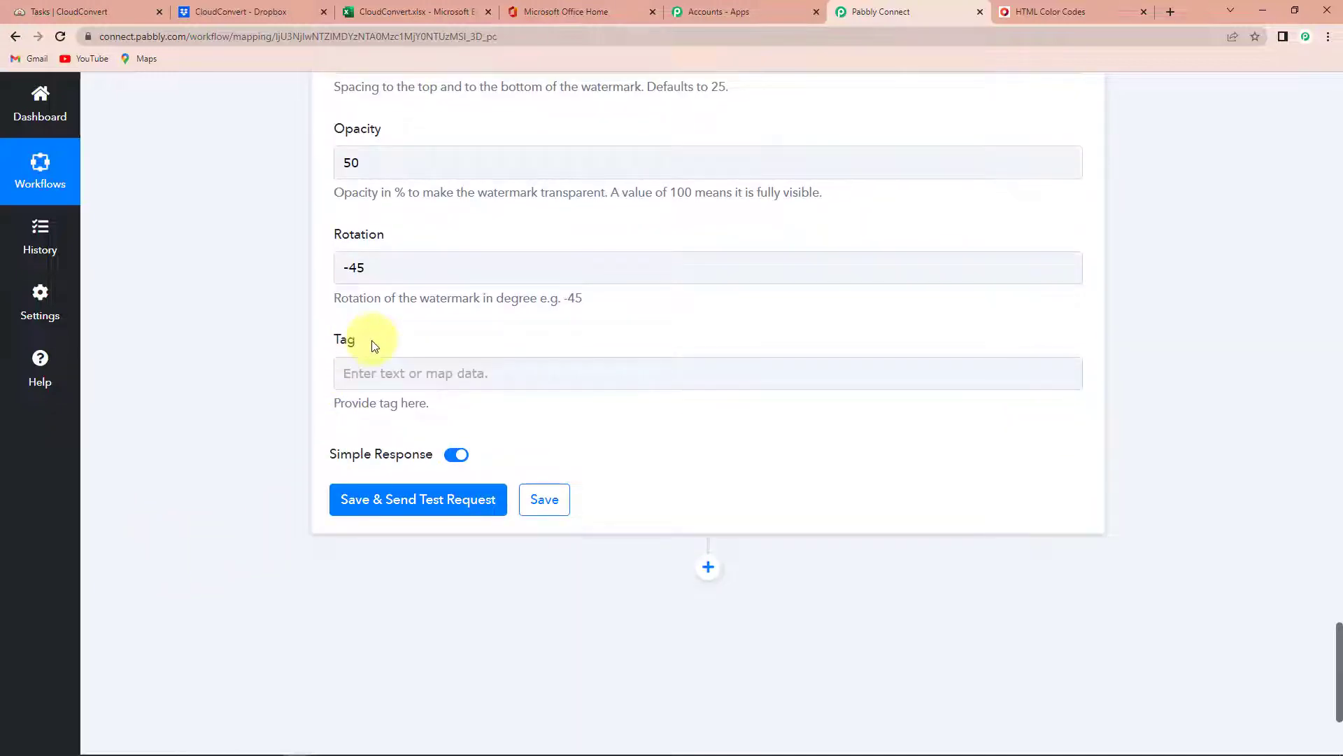
click(366, 375)
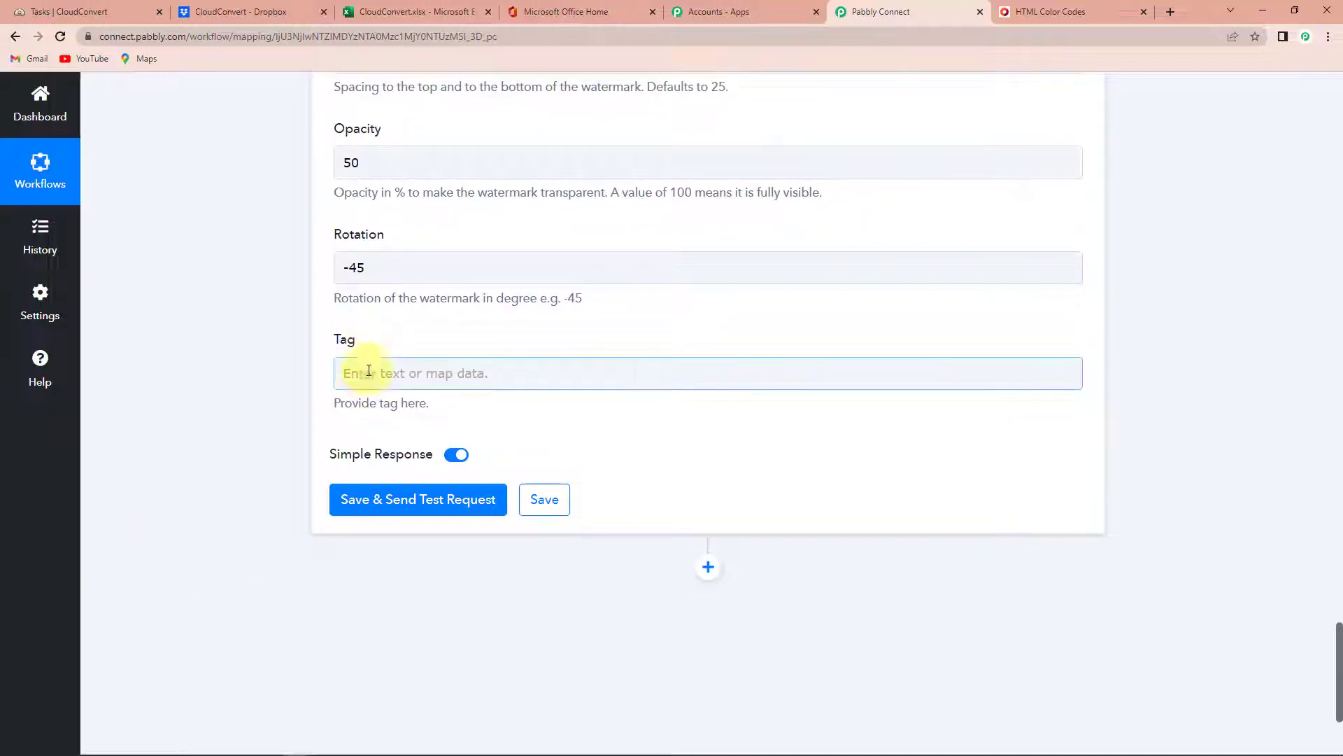
click(406, 505)
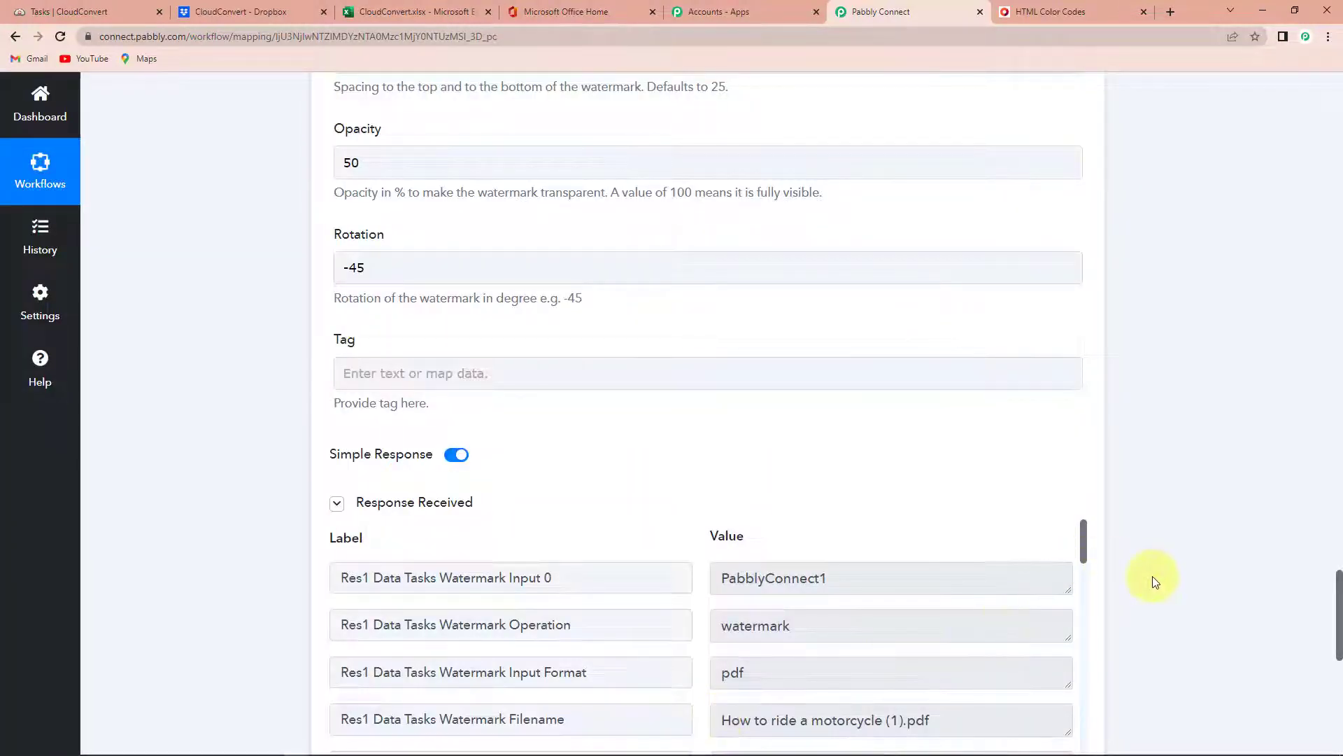
scroll(1153, 577, down, 3)
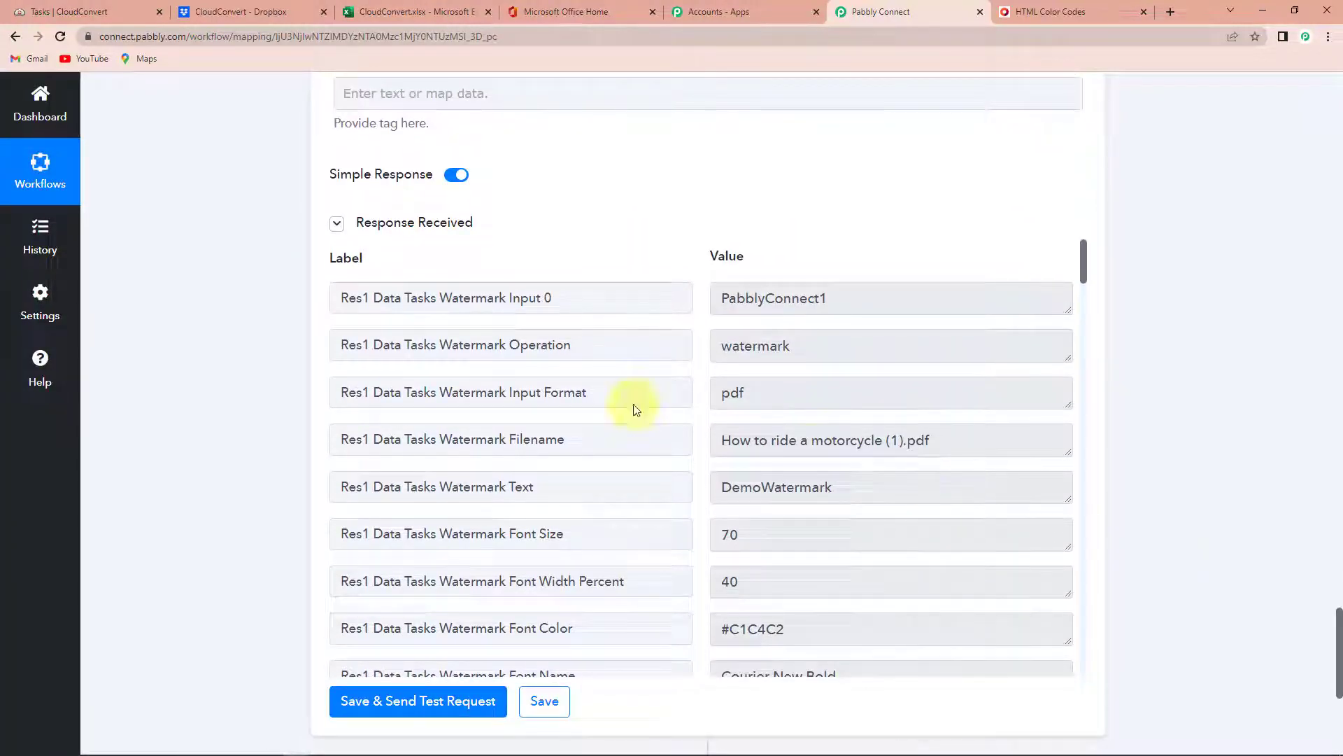
scroll(868, 557, down, 3)
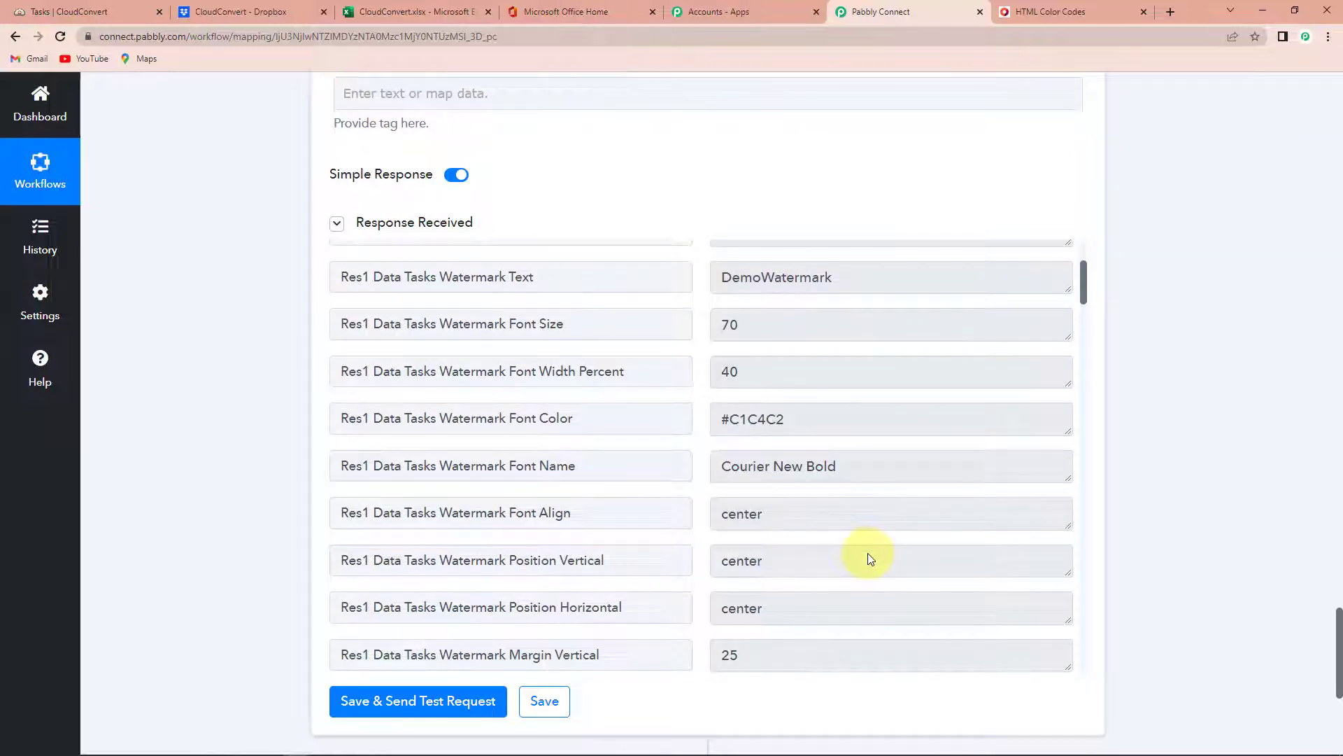
scroll(869, 556, down, 3)
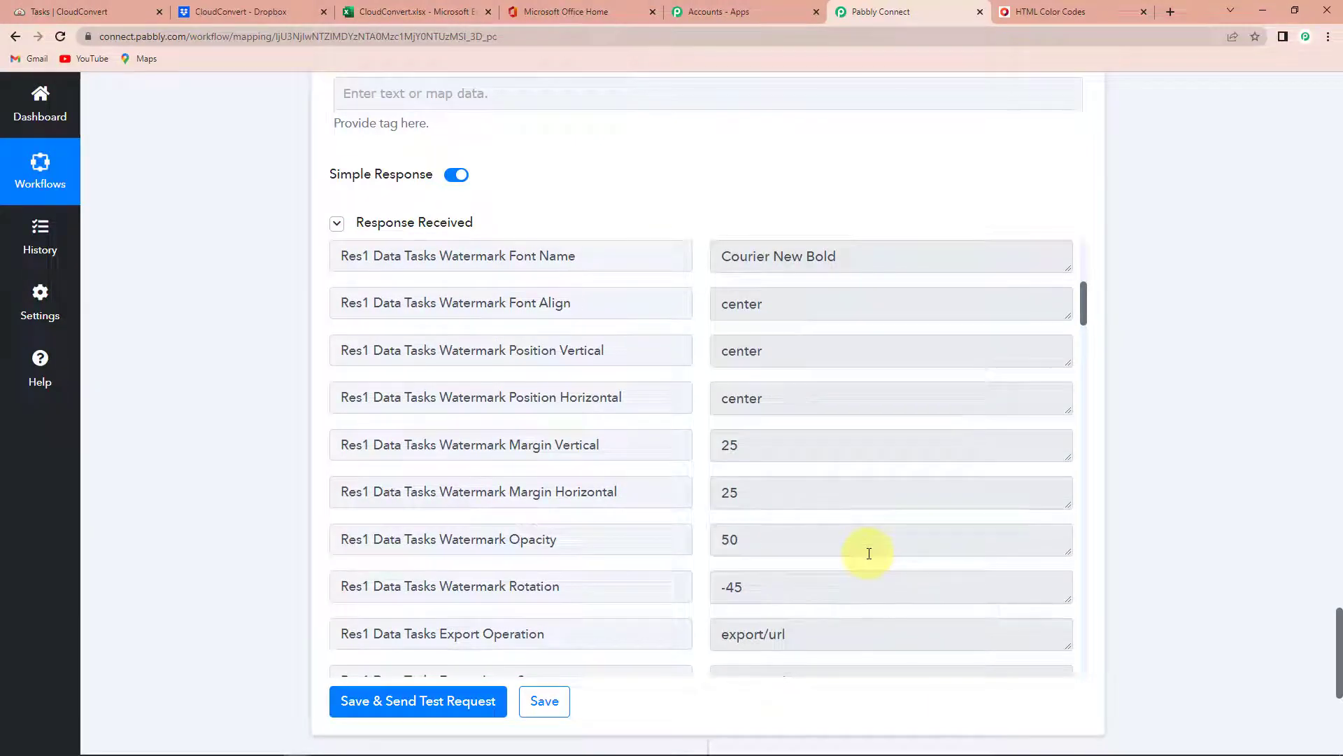
scroll(869, 554, down, 6)
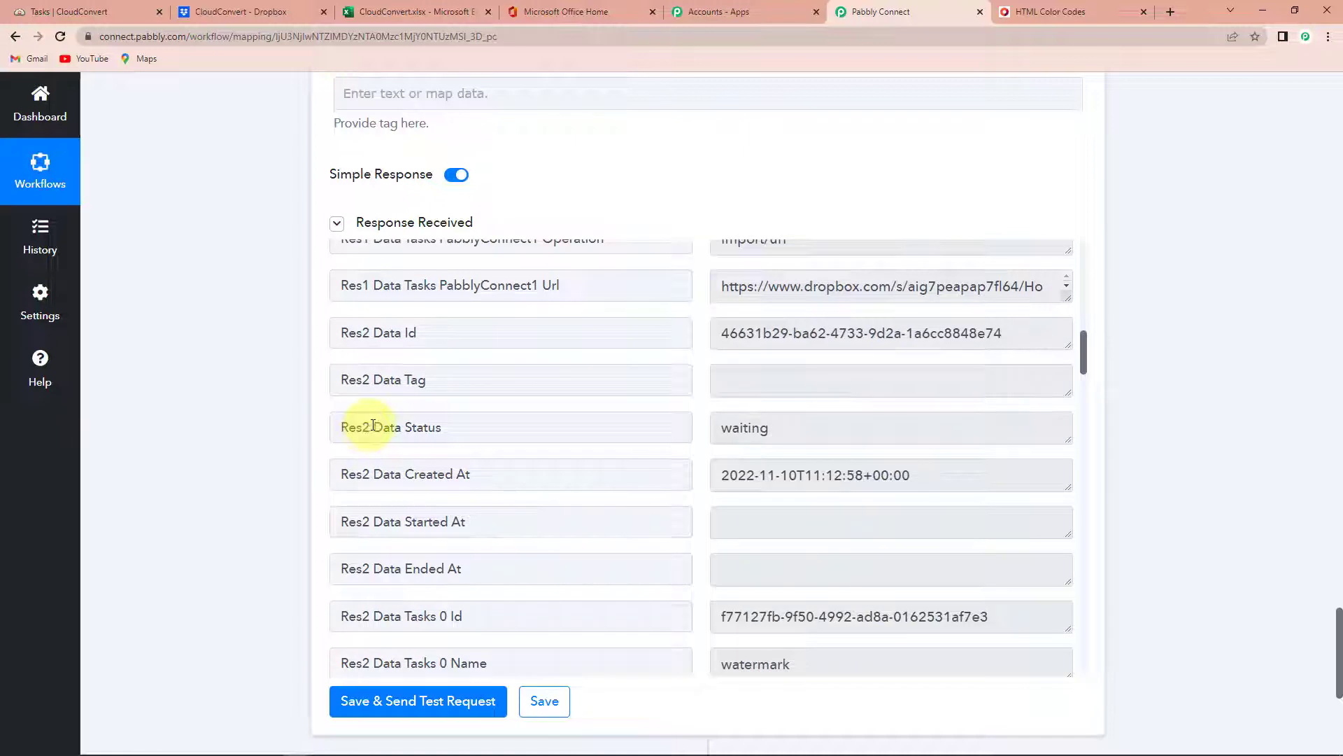
drag(373, 425, 585, 425)
drag(722, 428, 781, 431)
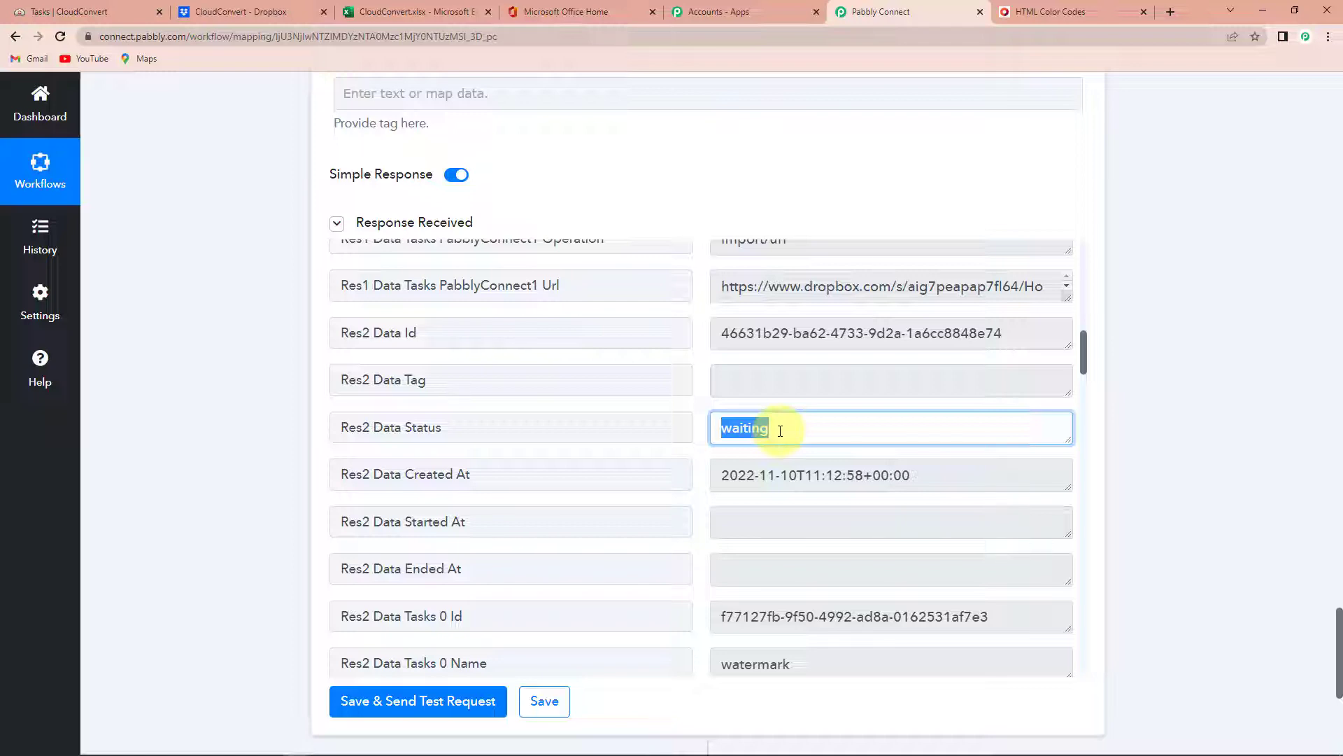
scroll(780, 430, down, 5)
scroll(1161, 480, down, 6)
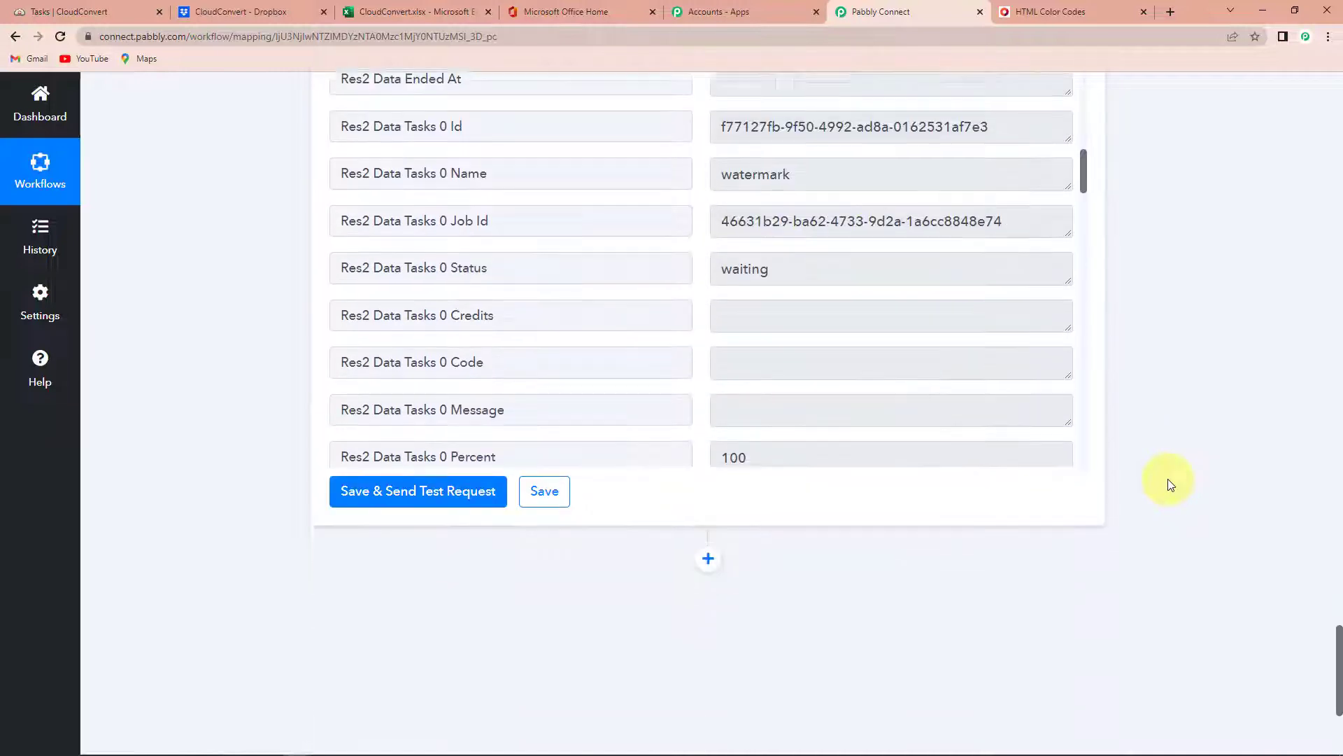
Add a Delay by Pabbly step with a 5-minute delay and test it successfully
click(708, 348)
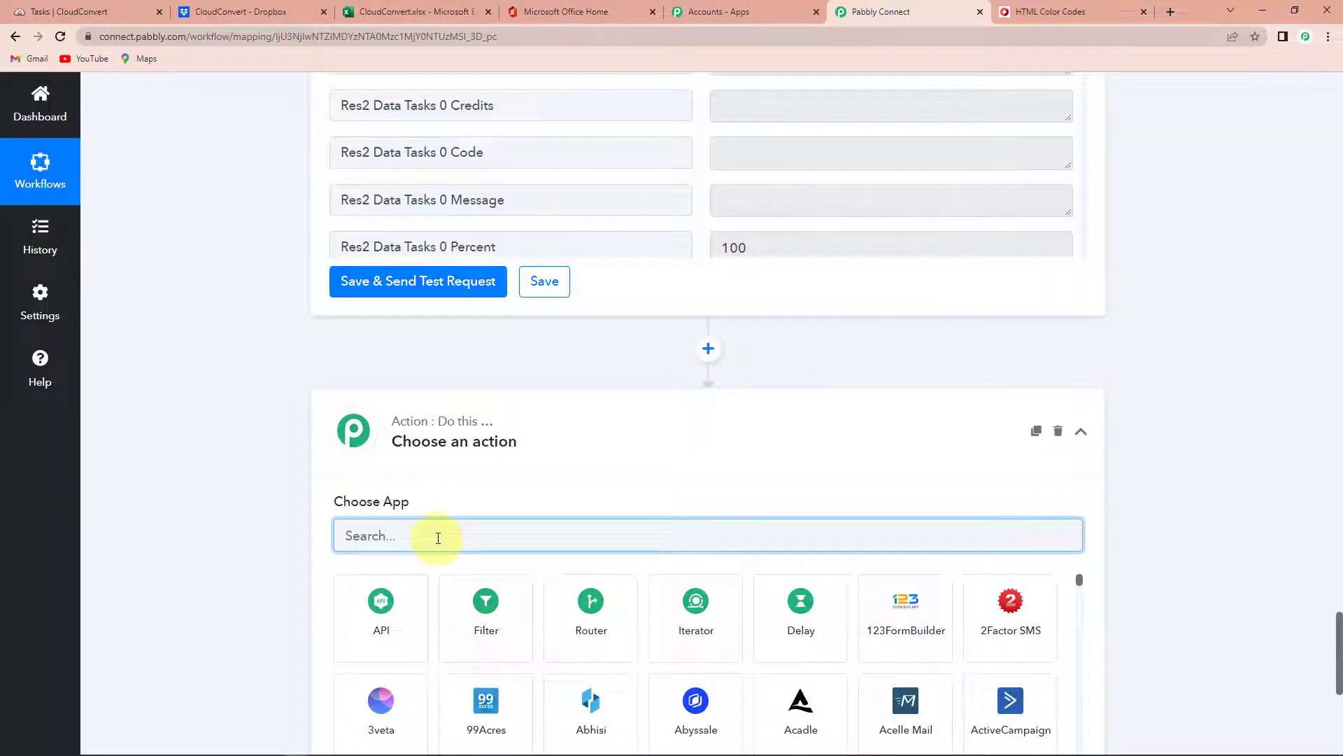
text(del)
click(486, 609)
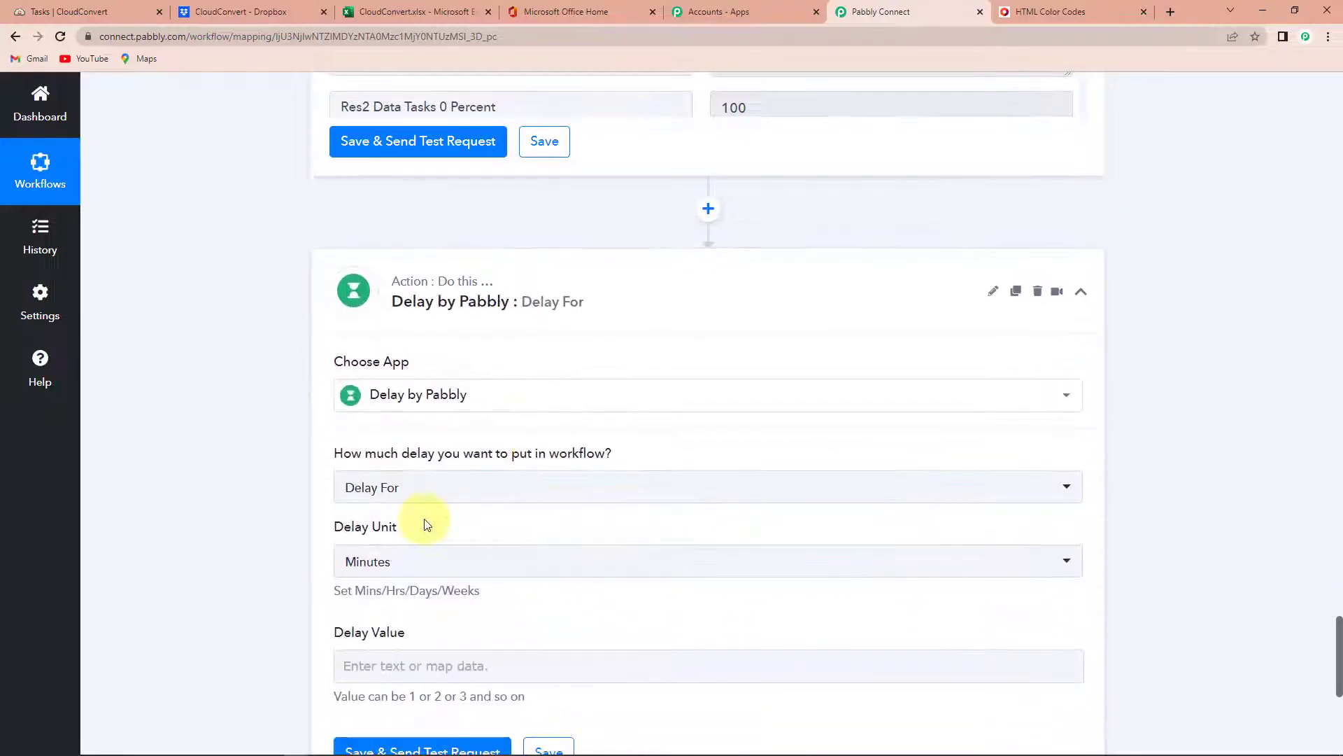
scroll(426, 523, down, 1)
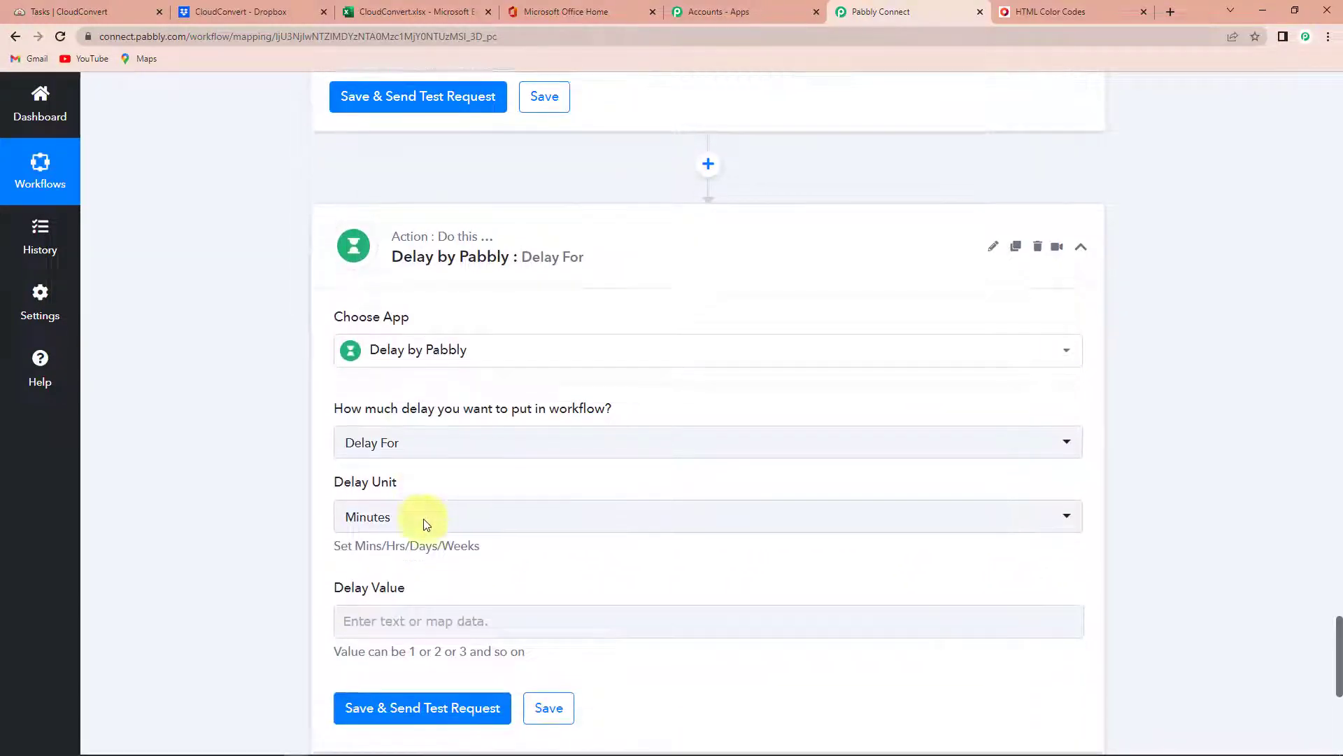
click(411, 586)
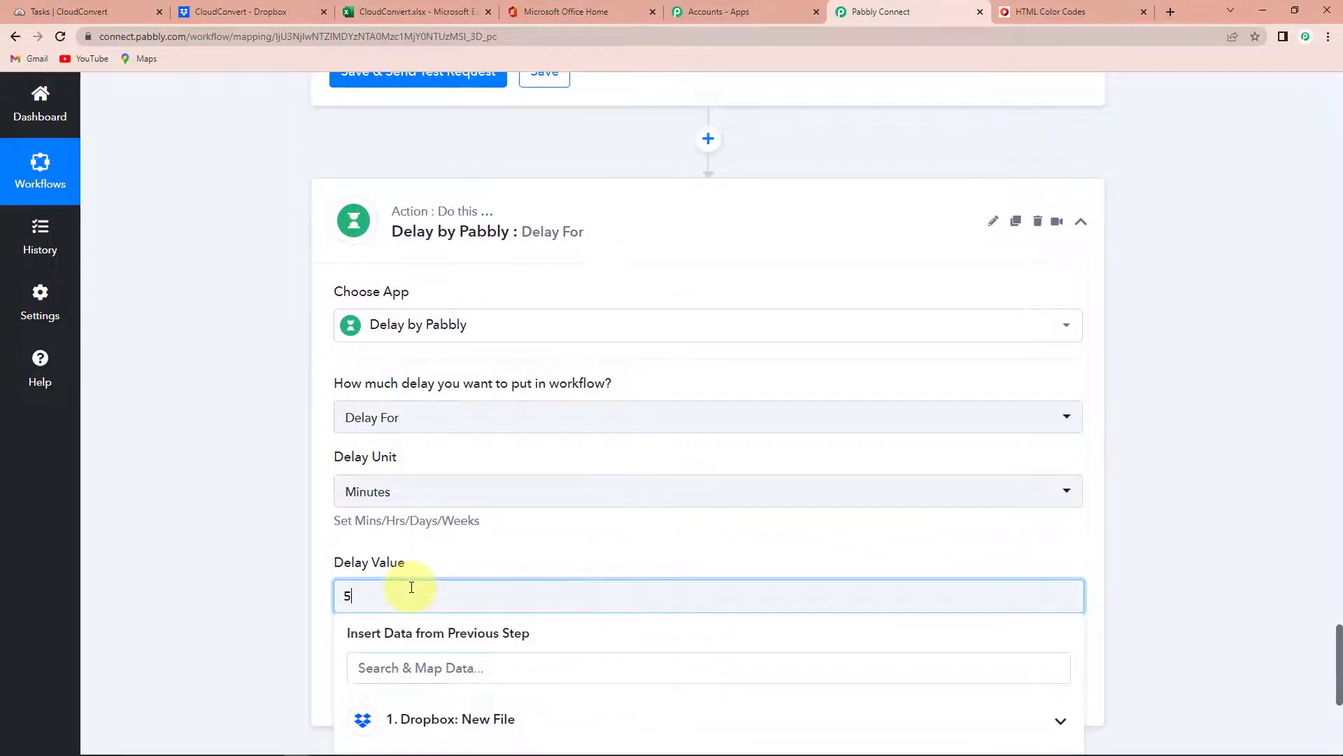
text(5)
click(261, 567)
scroll(262, 567, down, 3)
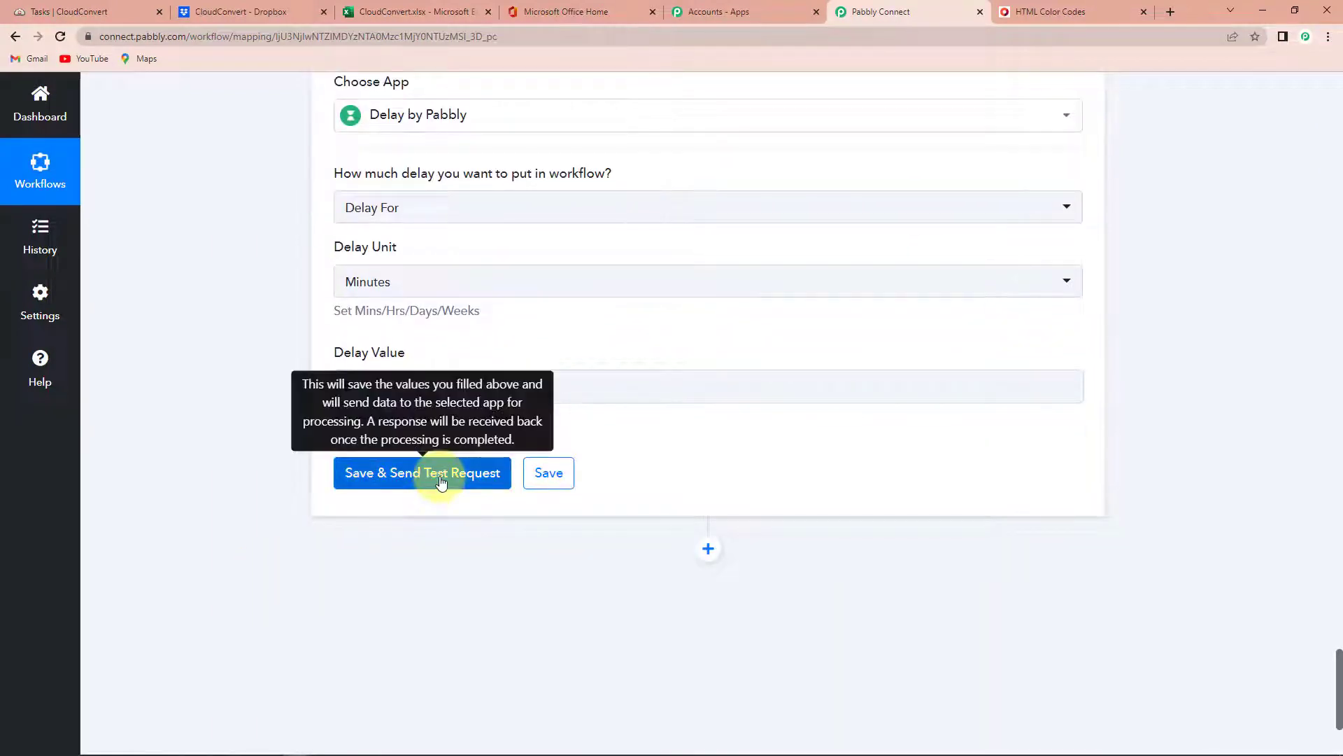
click(440, 482)
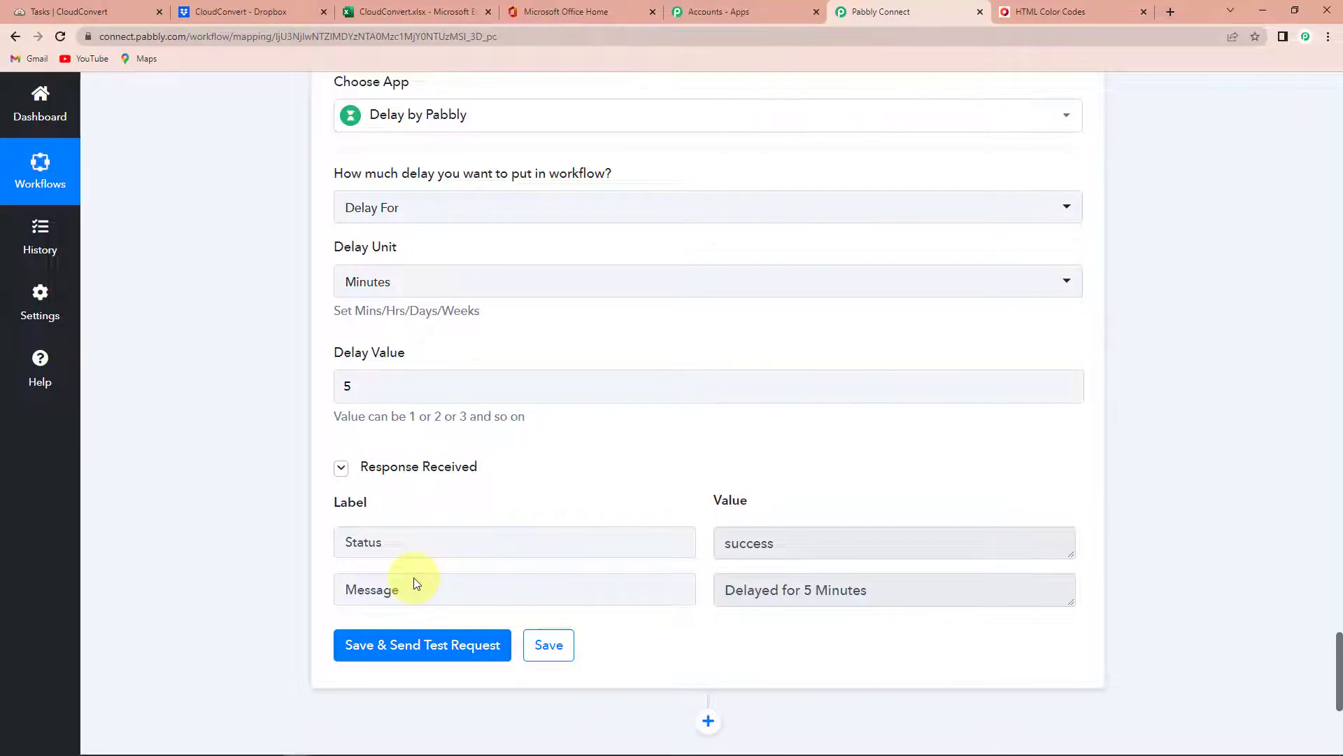
scroll(1178, 469, down, 5)
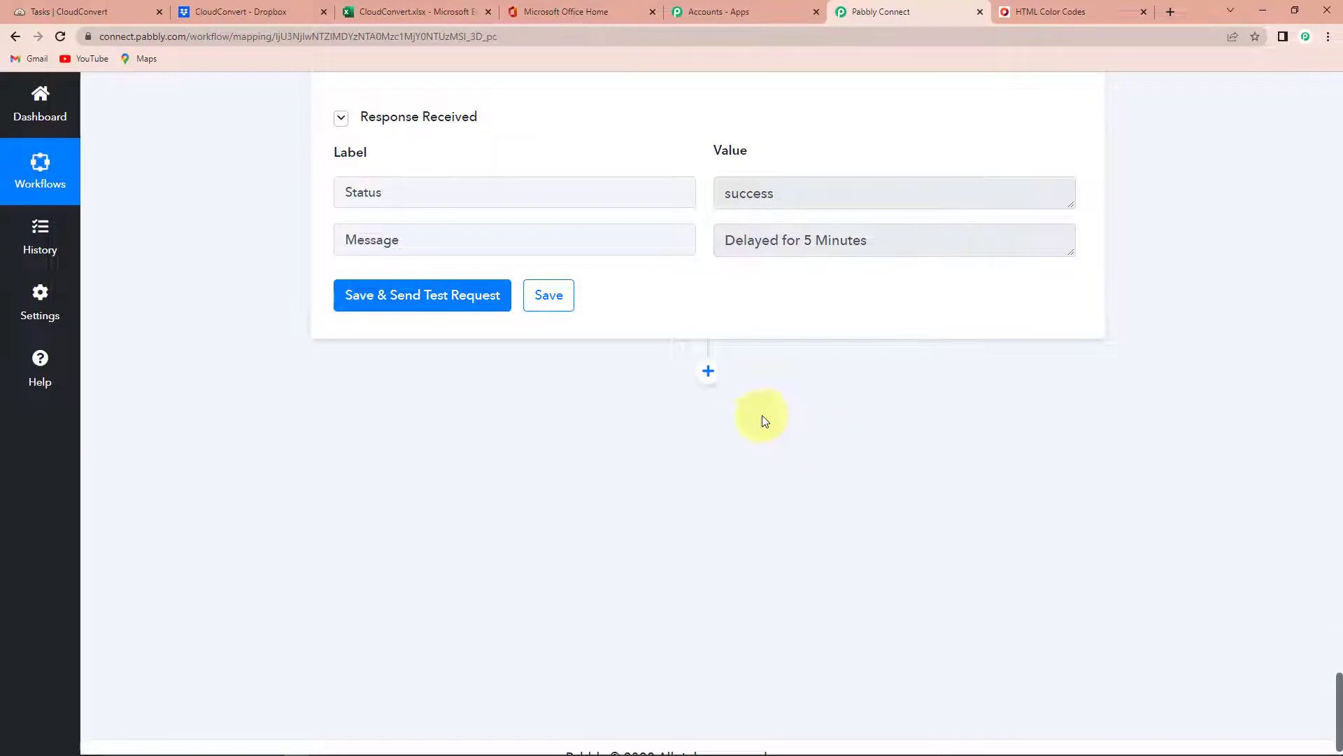
click(708, 371)
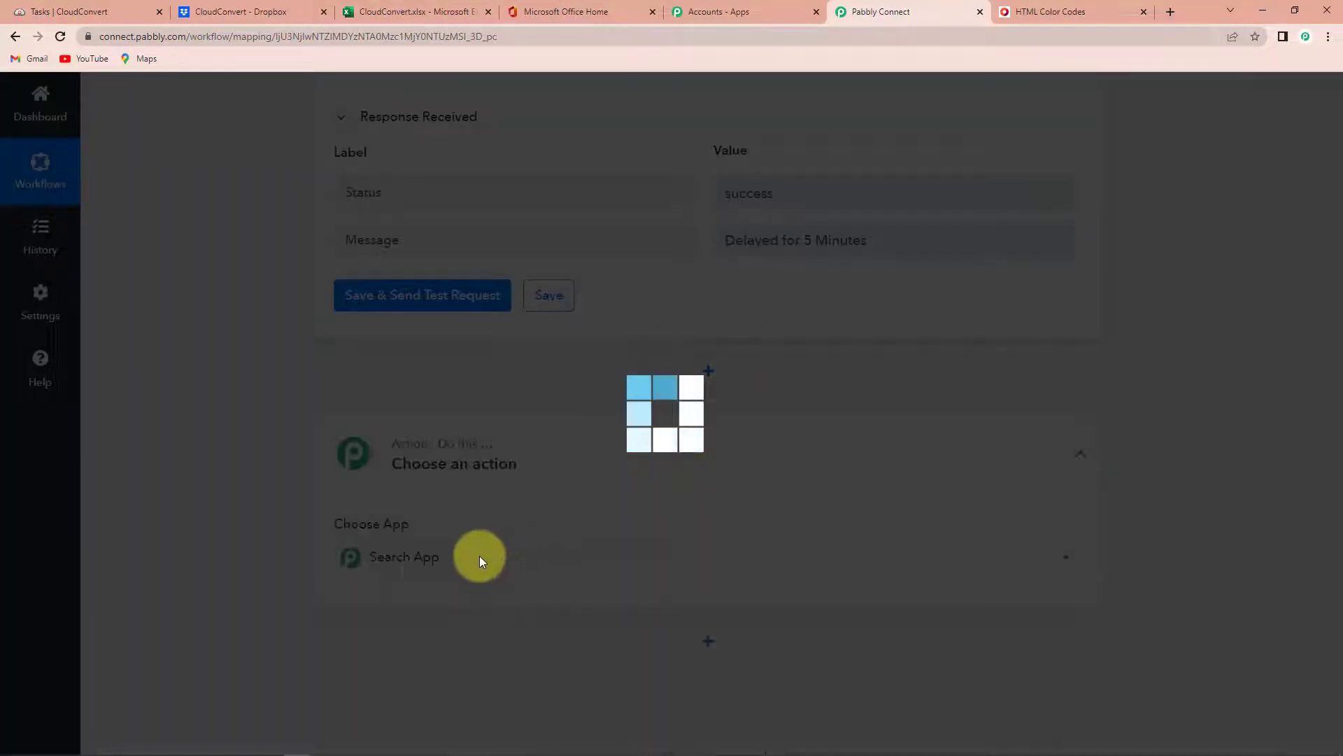
Make the new step a CloudConvert Get Job Details action using the existing connection
text(clo)
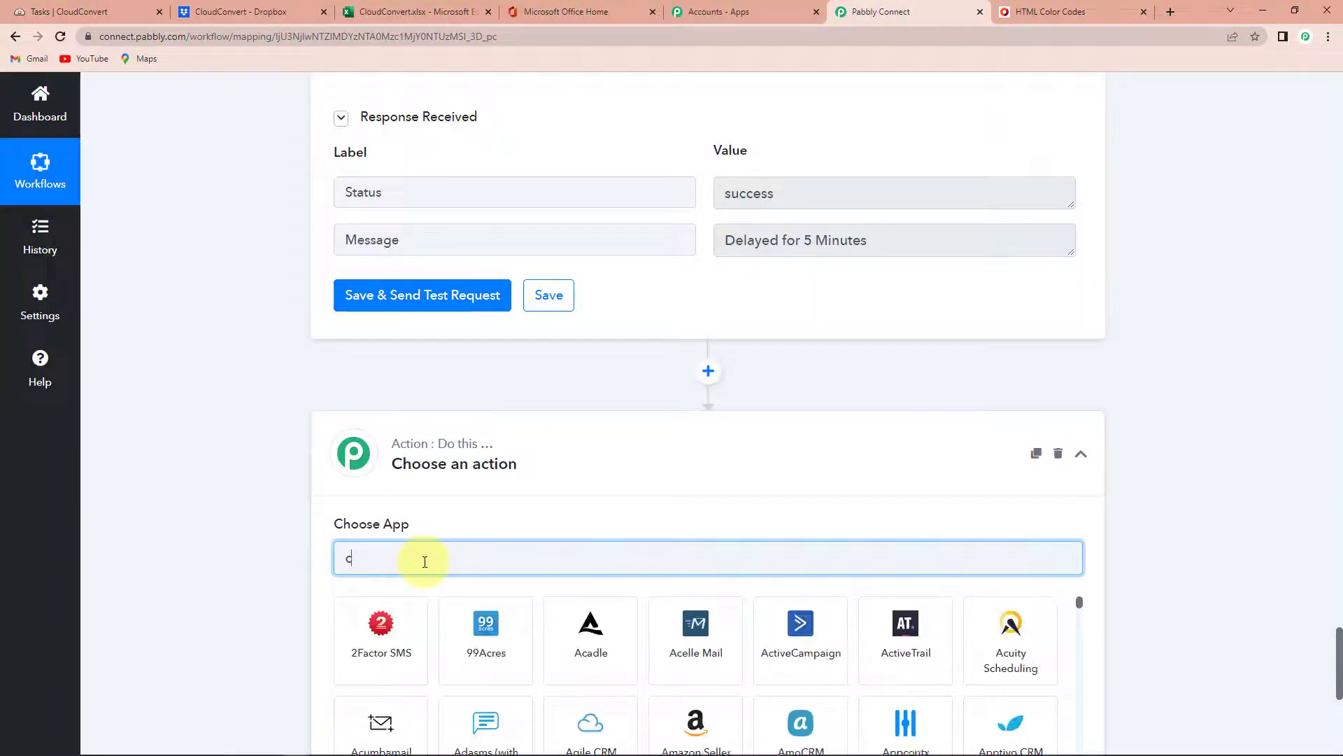
click(394, 611)
click(396, 632)
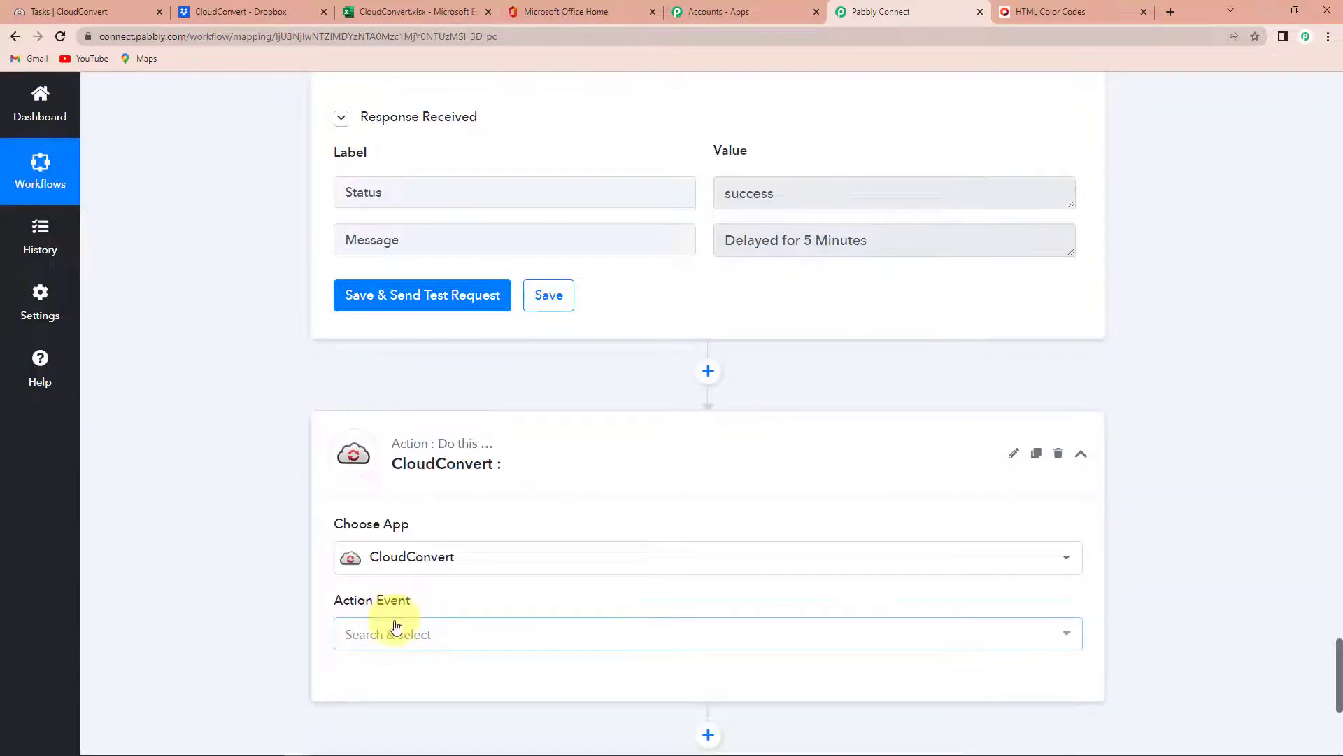
click(387, 602)
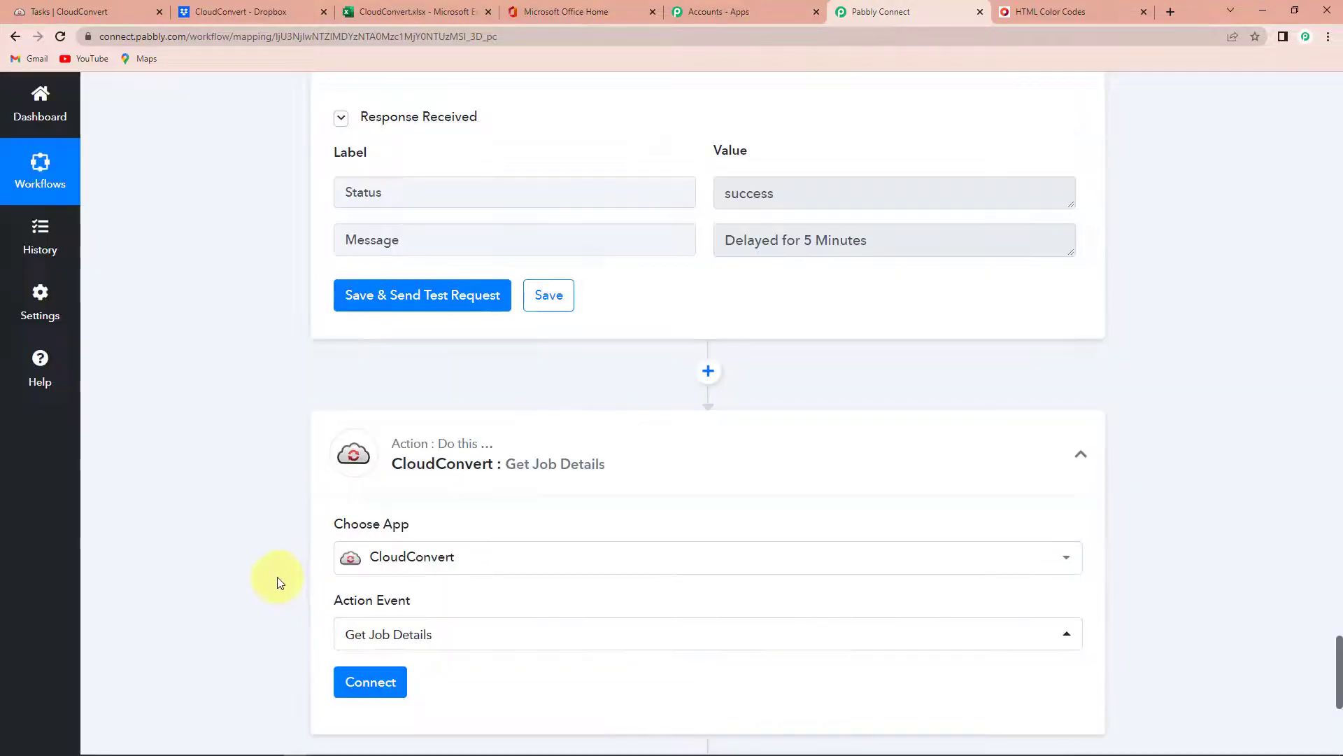
click(370, 682)
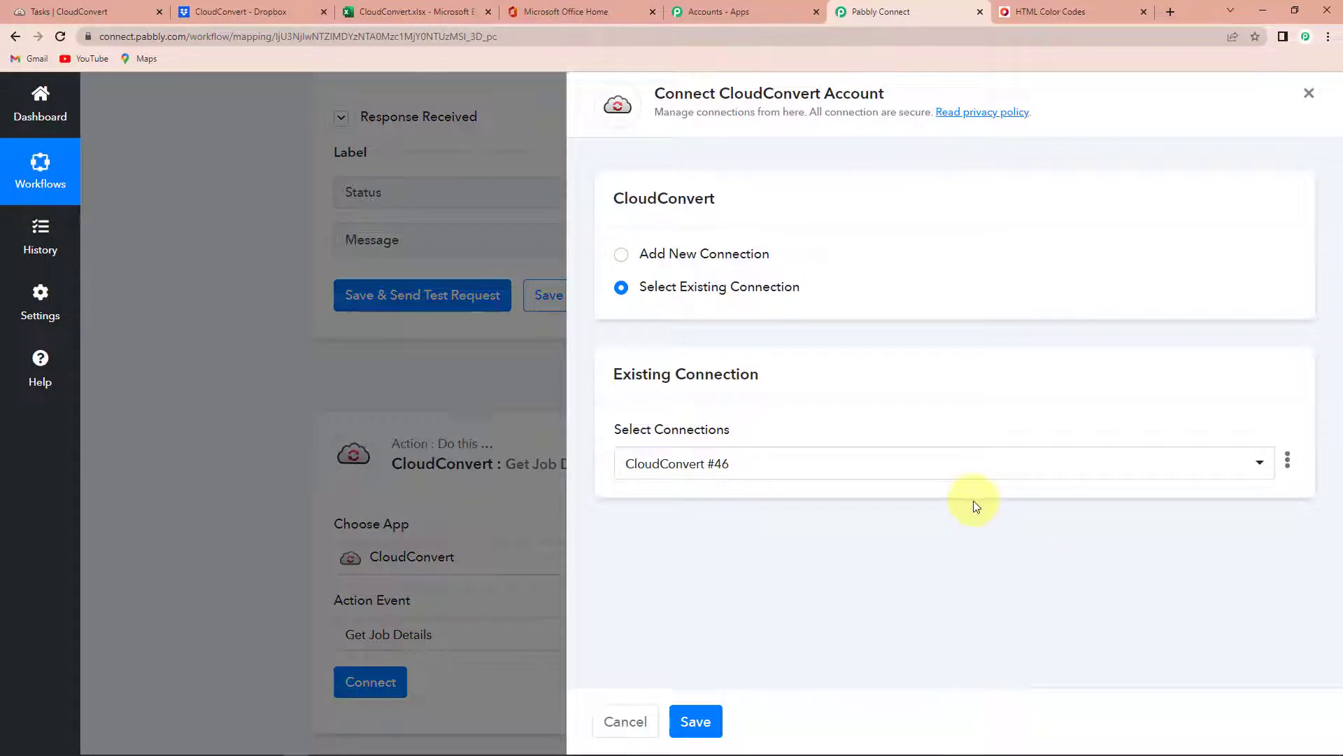
click(718, 704)
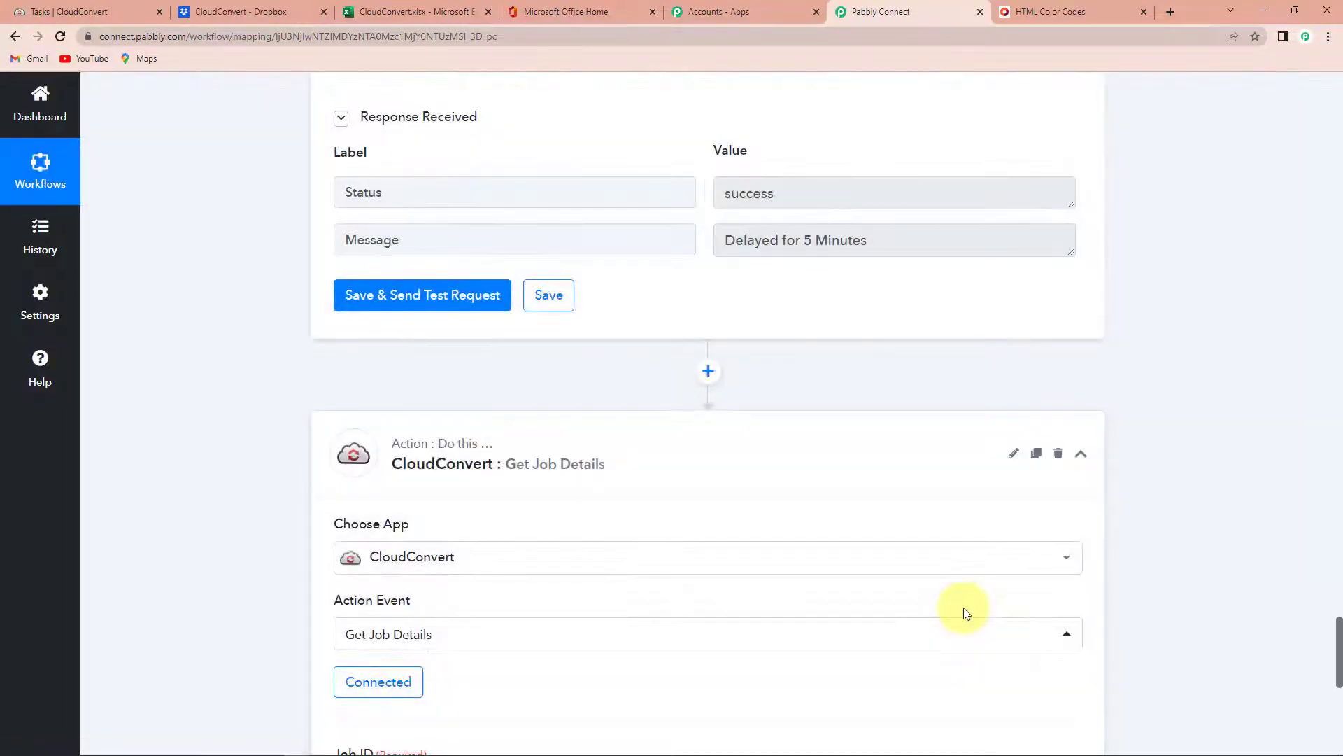
Map Create Watermark's Res2 Data Tasks 0 Job Id into Job ID, then save and test
scroll(964, 607, down, 4)
scroll(963, 609, down, 2)
click(399, 366)
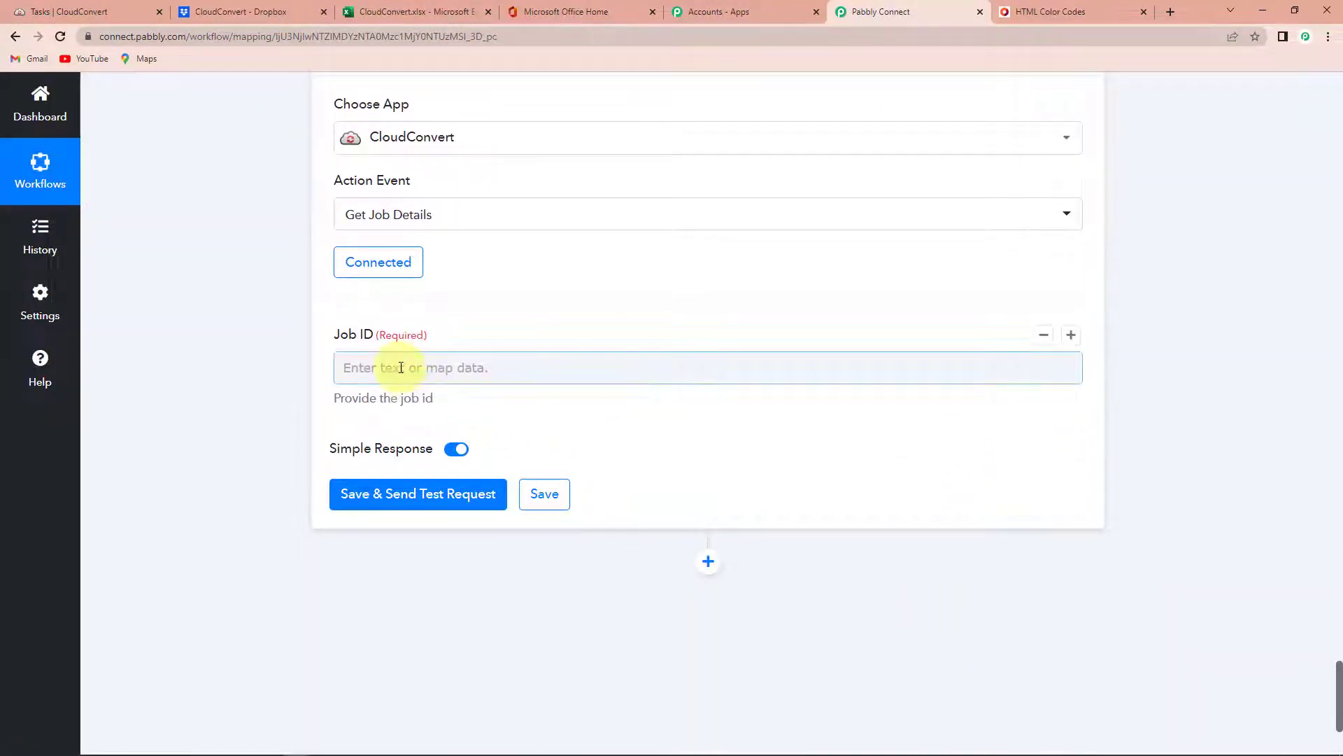
click(388, 547)
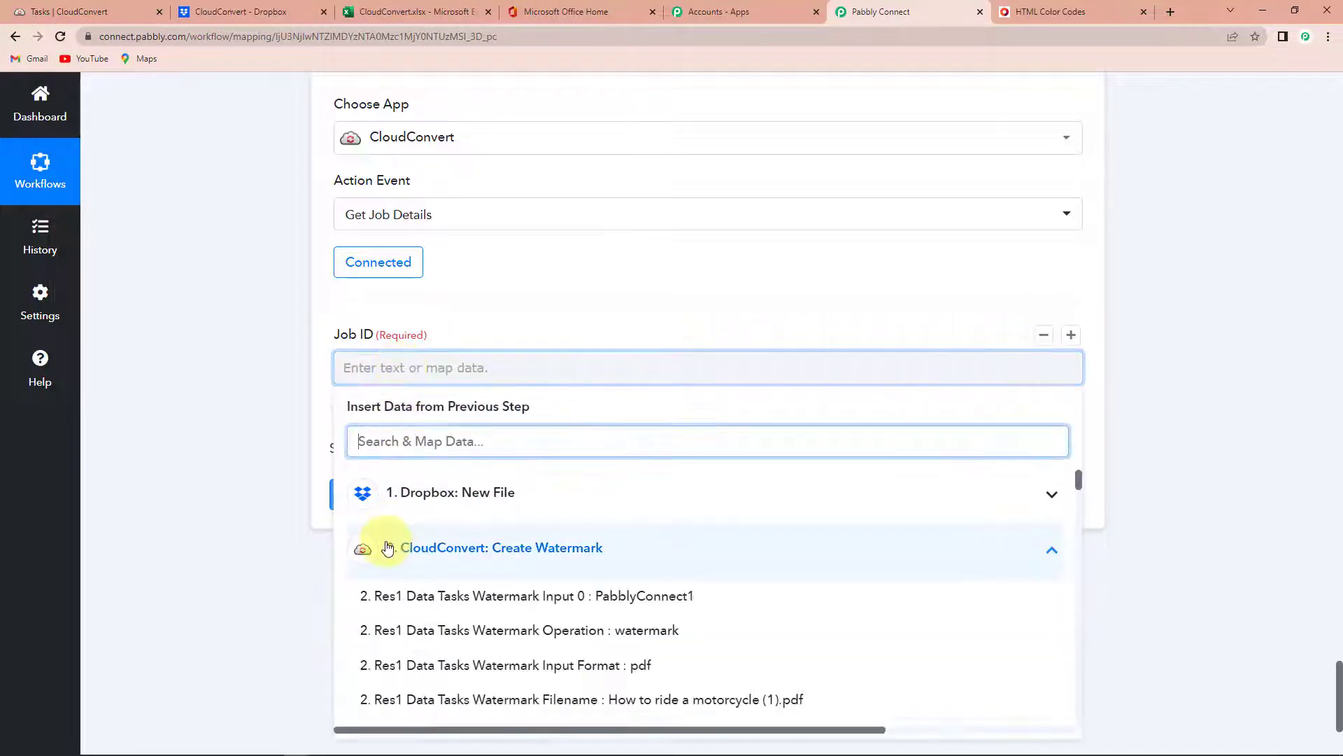
text(id)
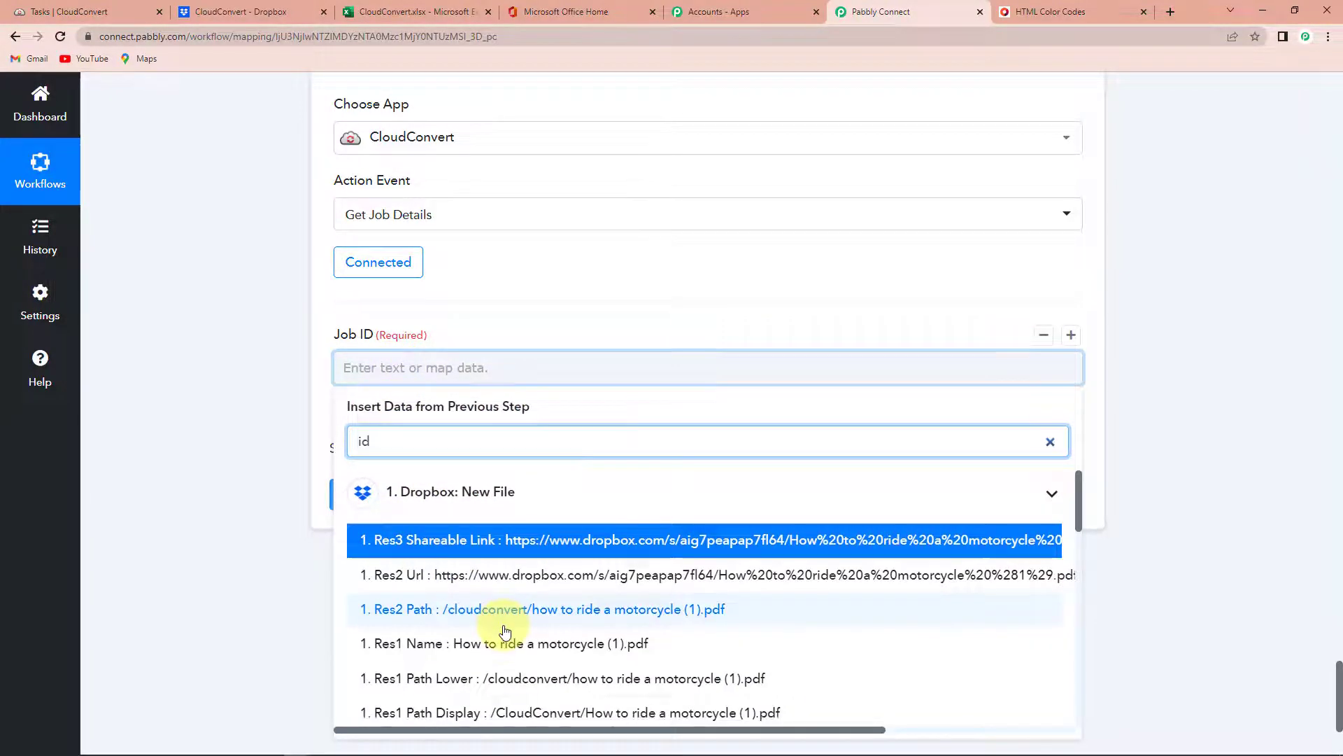
scroll(489, 549, down, 6)
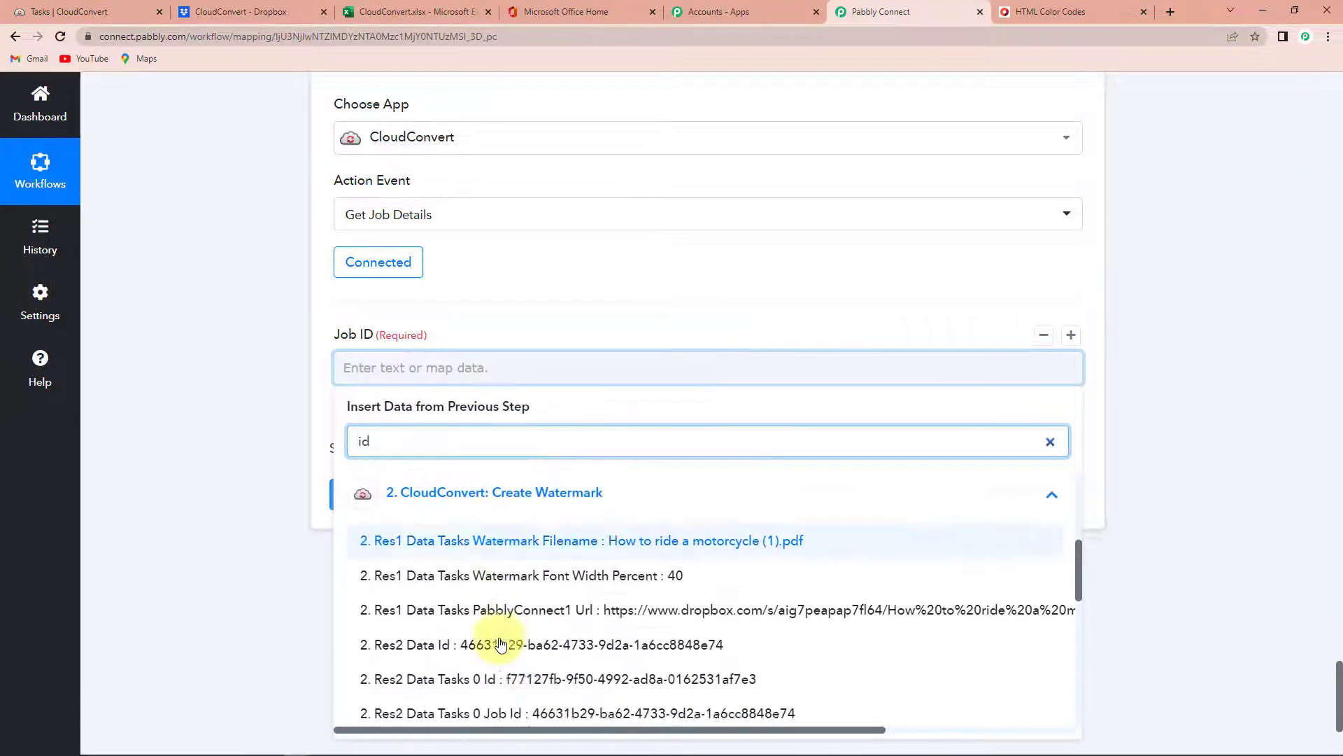
click(514, 665)
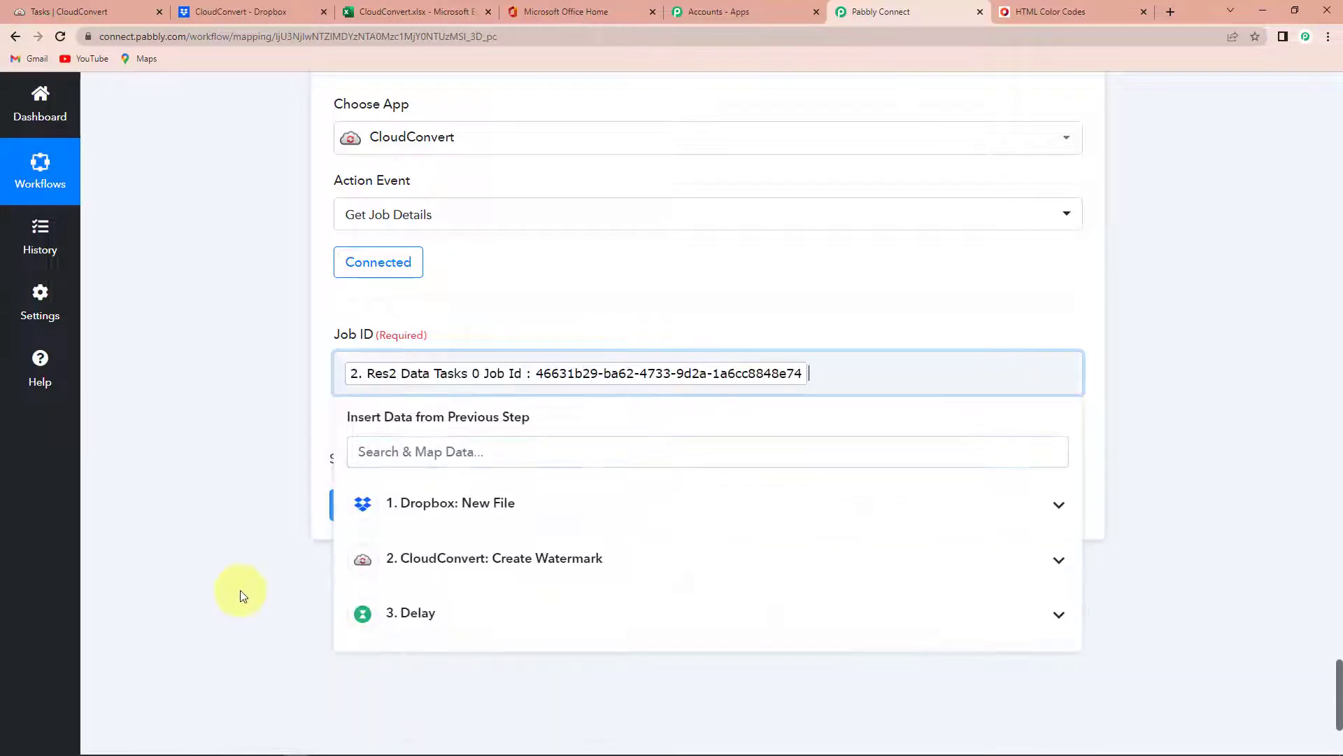
click(241, 590)
click(361, 505)
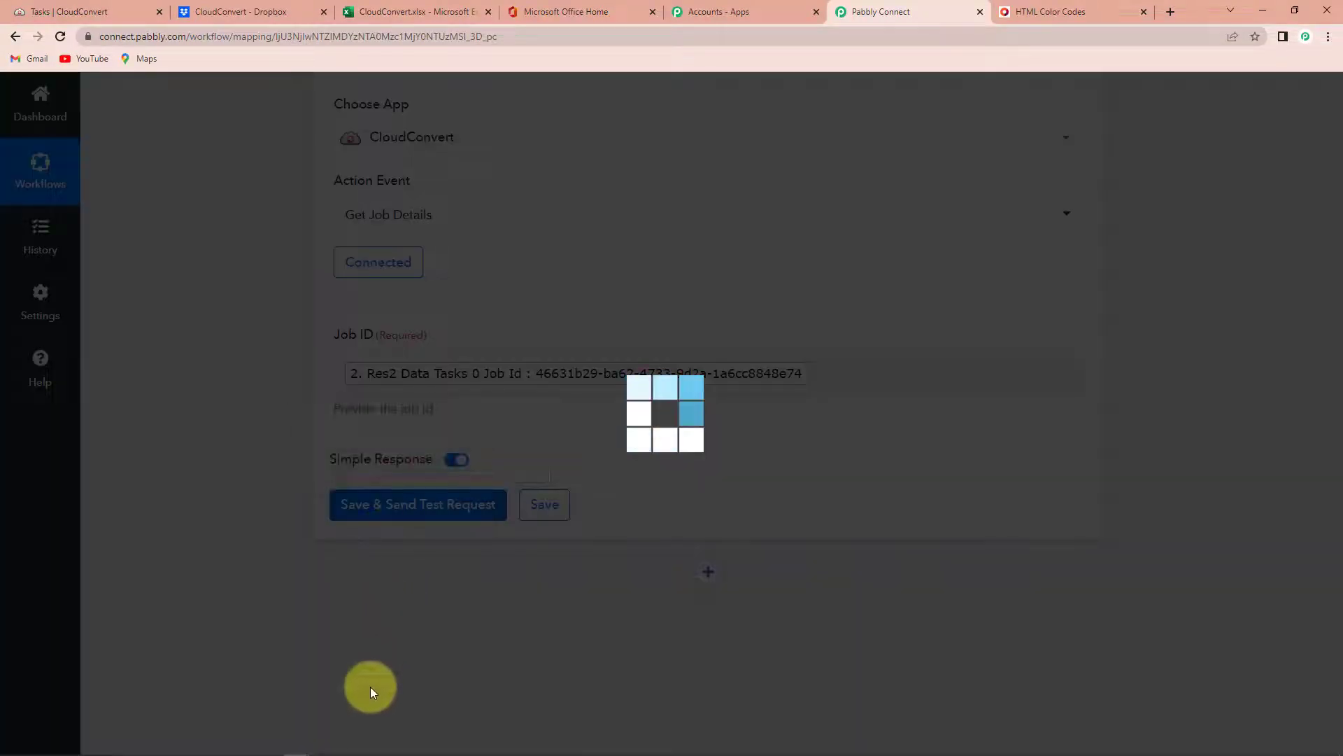
Copy the Data Tasks 1 Result Files 0 Url value from the test response
scroll(1181, 606, down, 4)
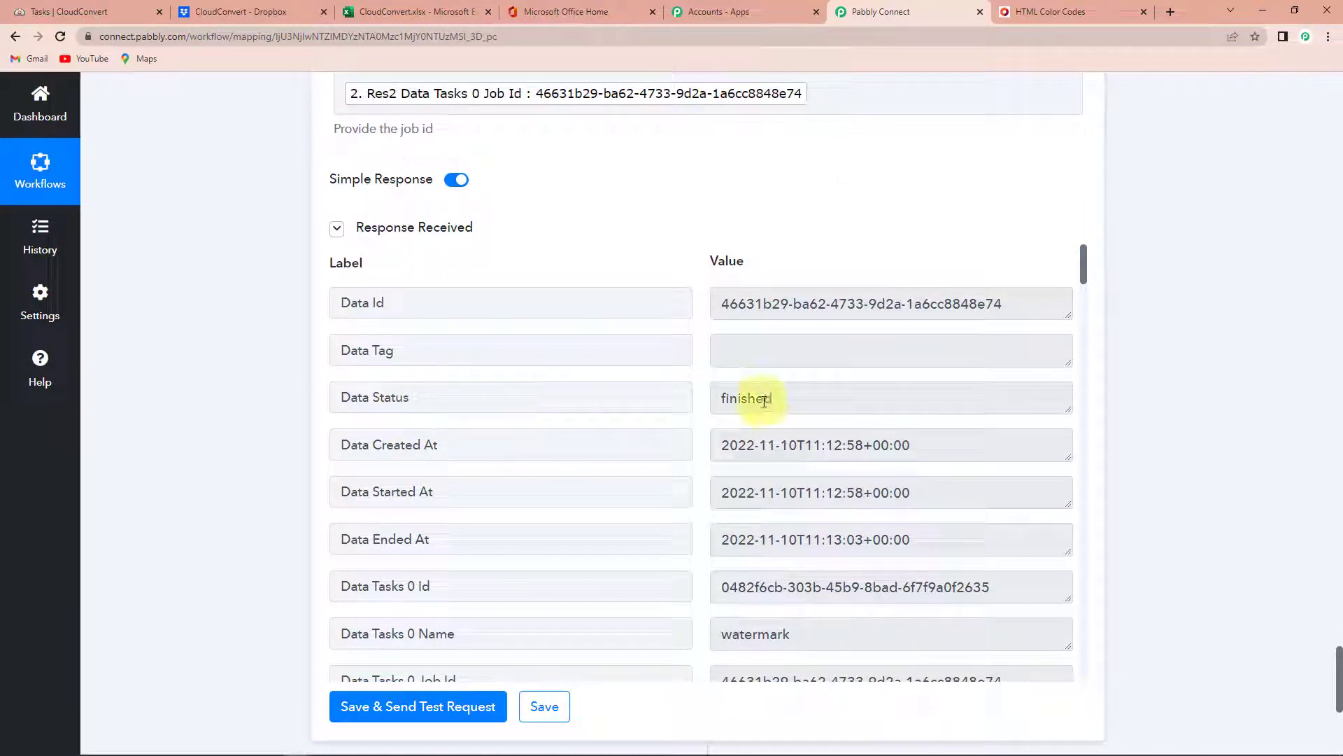
scroll(921, 527, down, 2)
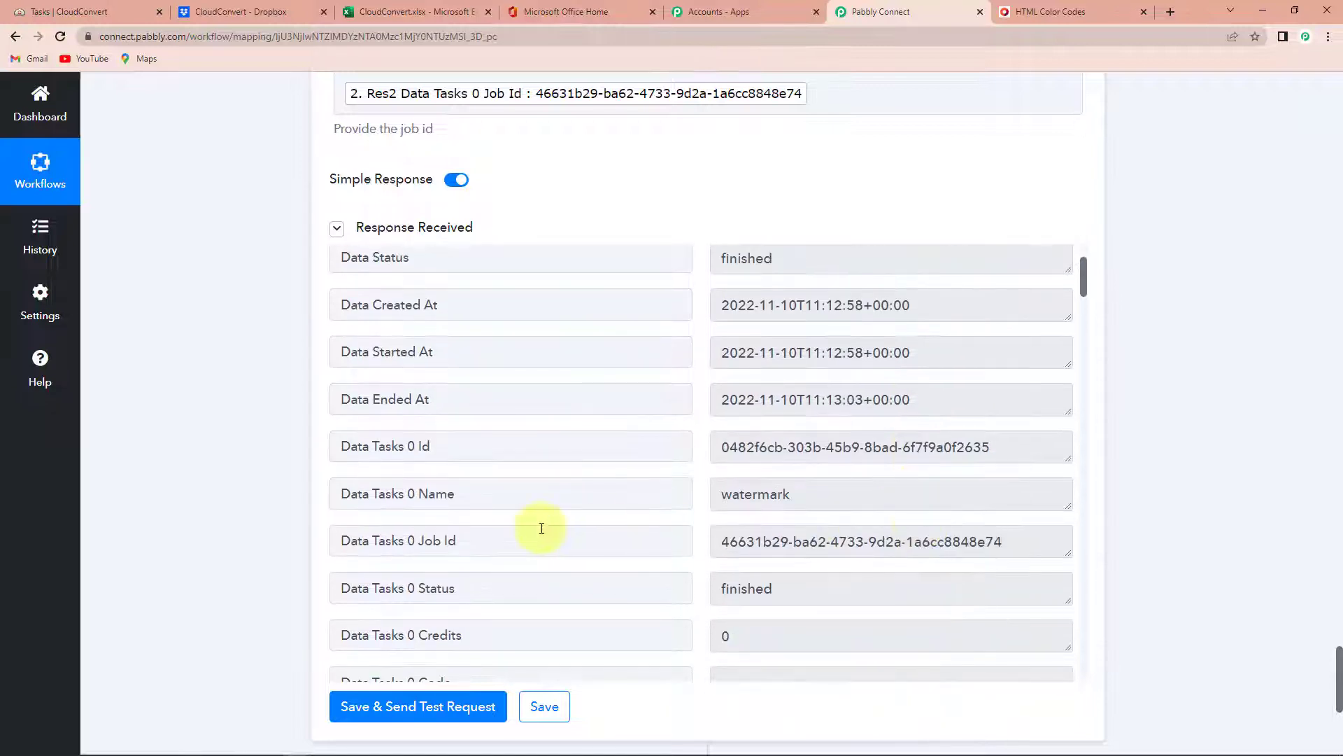
scroll(833, 496, down, 8)
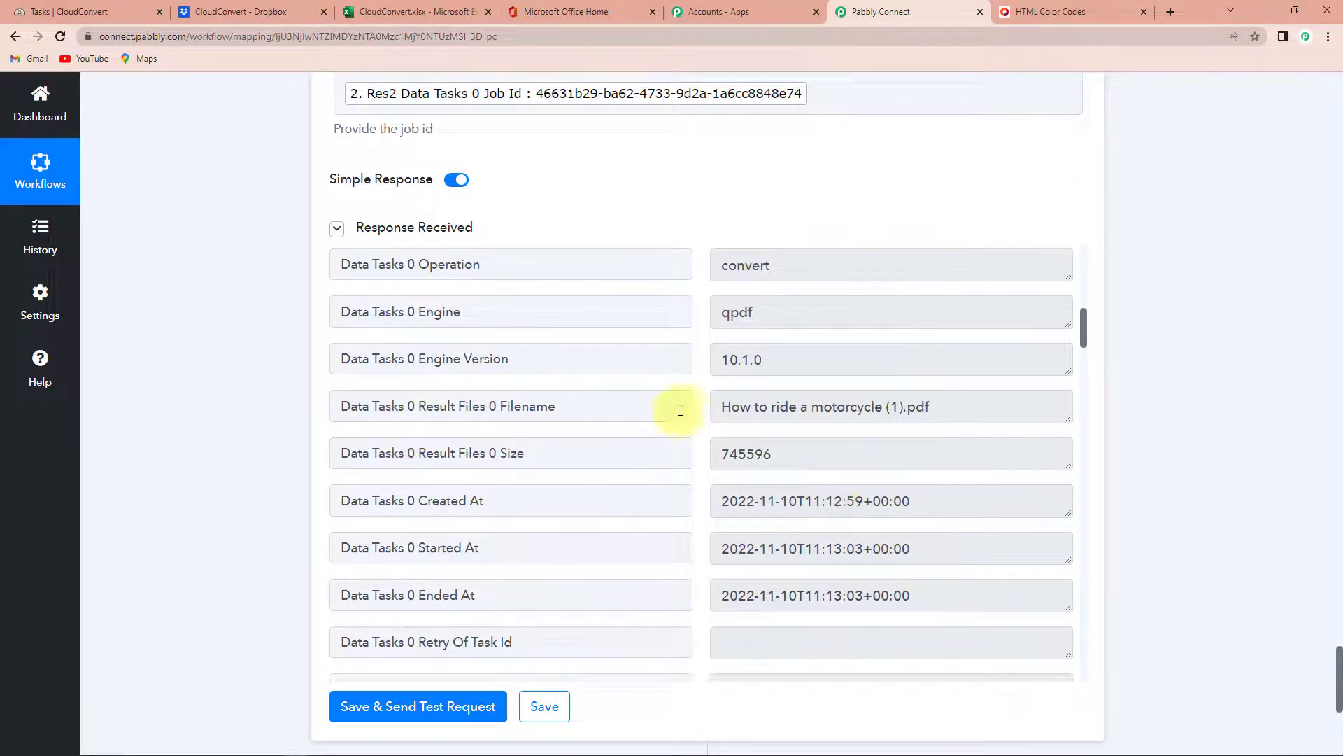
scroll(850, 522, down, 5)
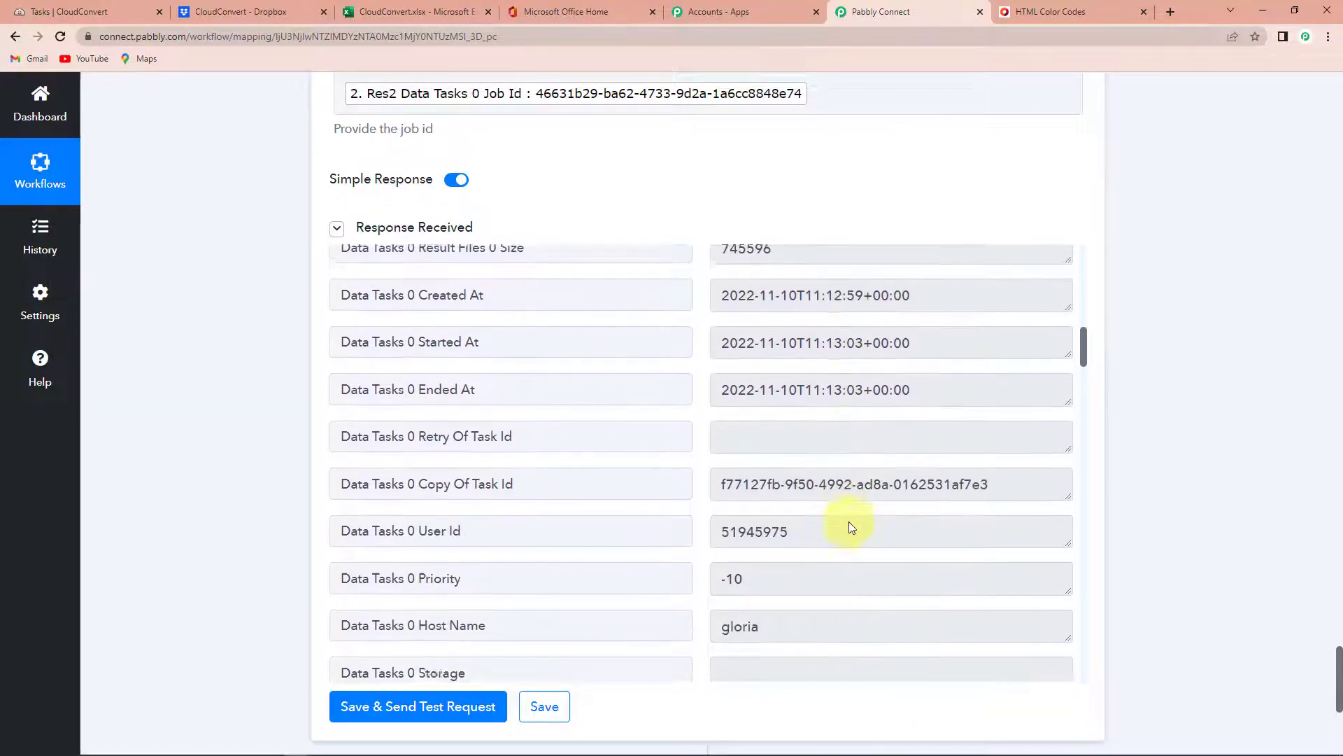
scroll(850, 522, down, 10)
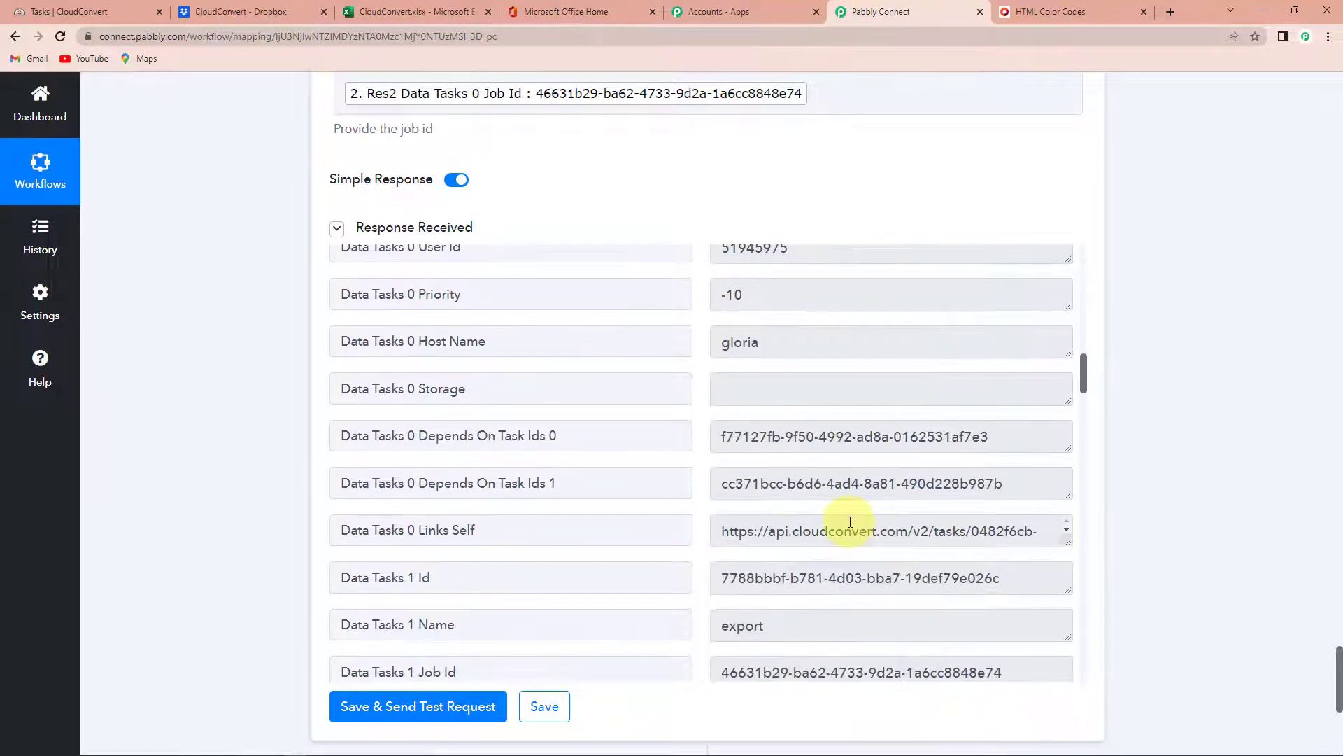
drag(1066, 548, 1066, 667)
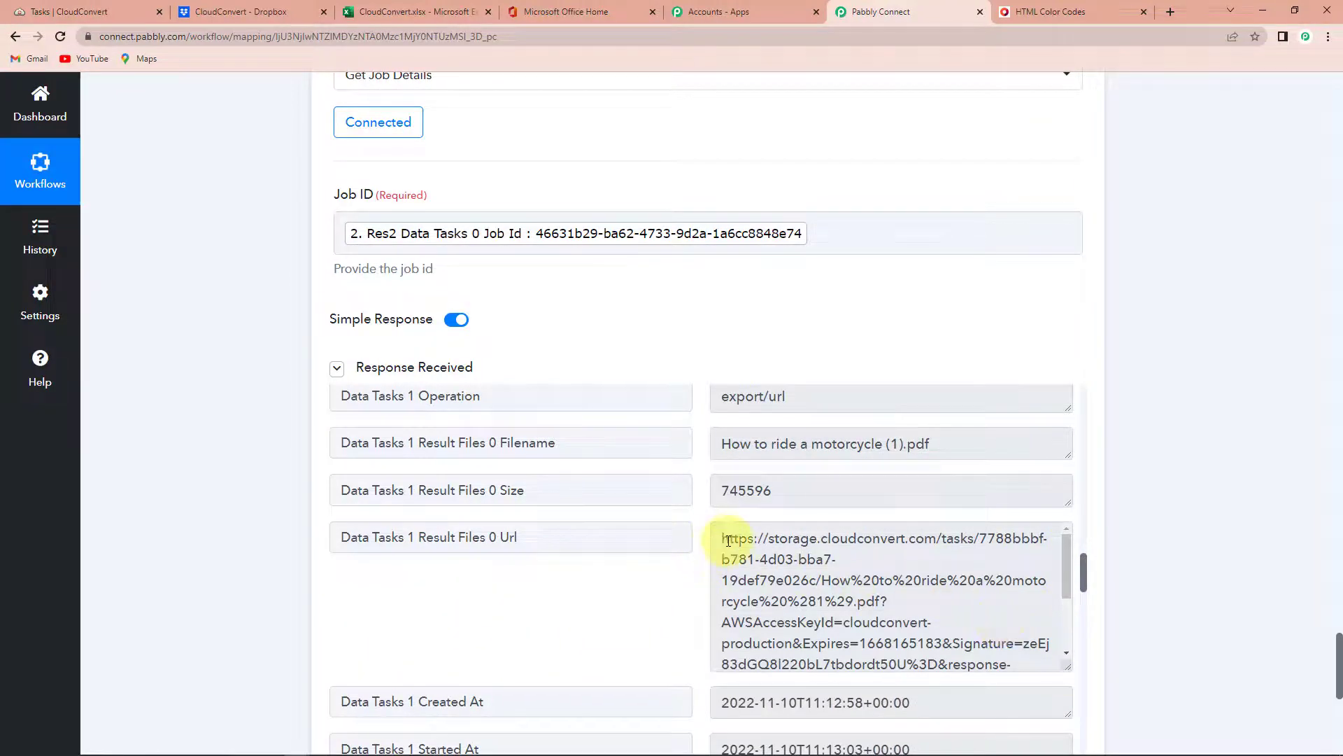
drag(720, 538, 894, 707)
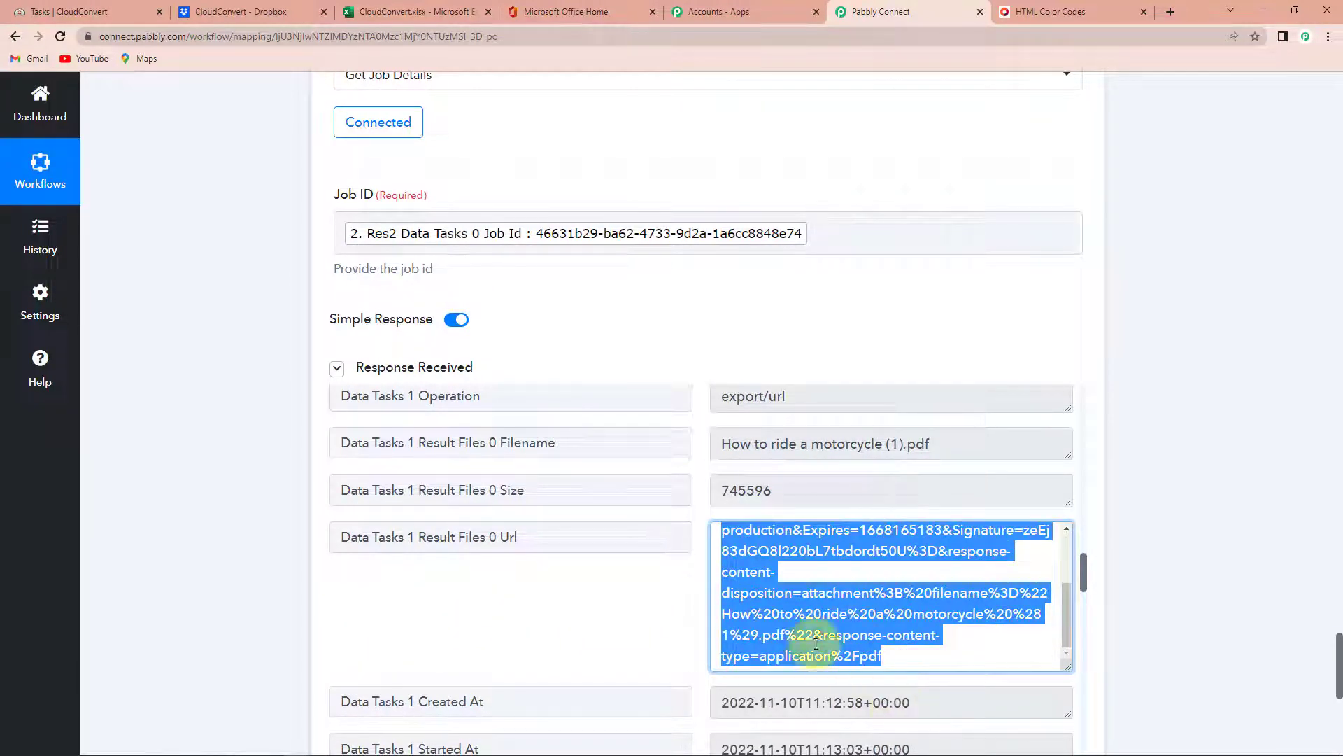
right_click(794, 620)
click(815, 623)
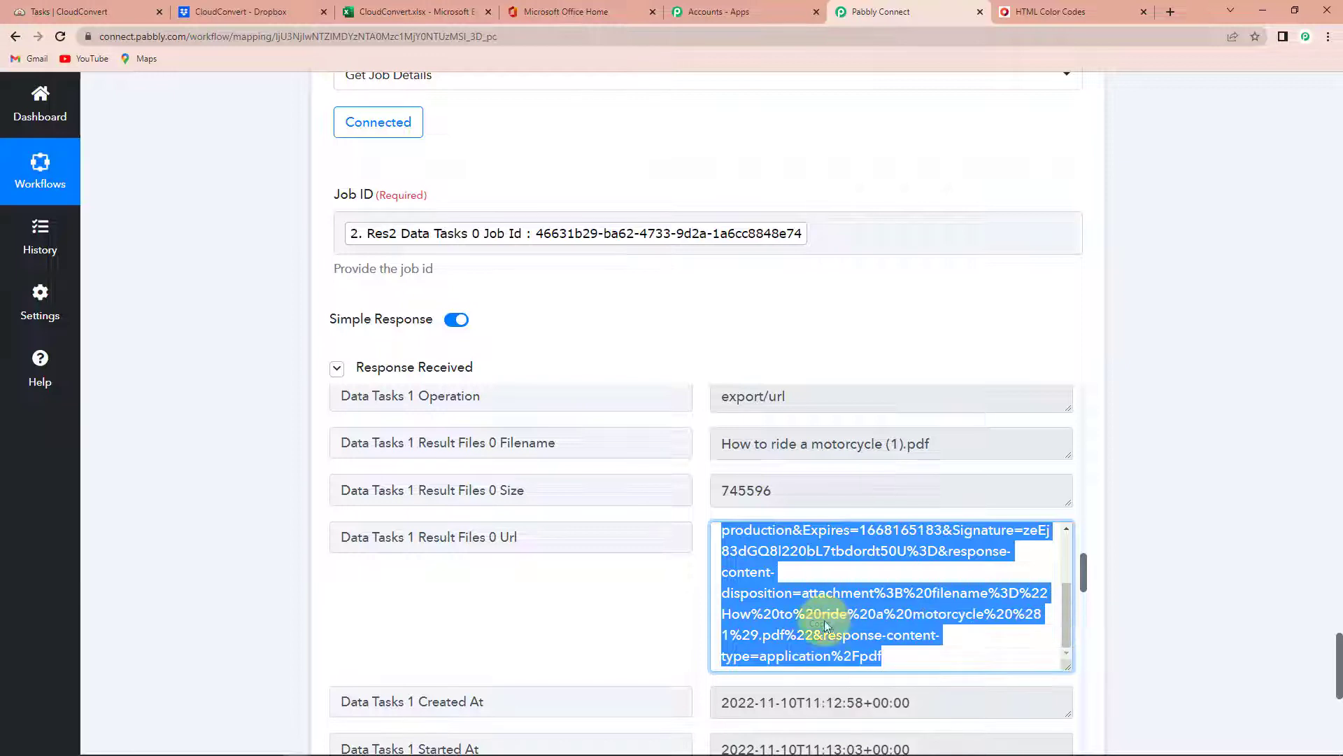
Load the copied URL in a new tab, check the DemoWatermark on the PDF, and return
click(1170, 9)
key(ctrl+v)
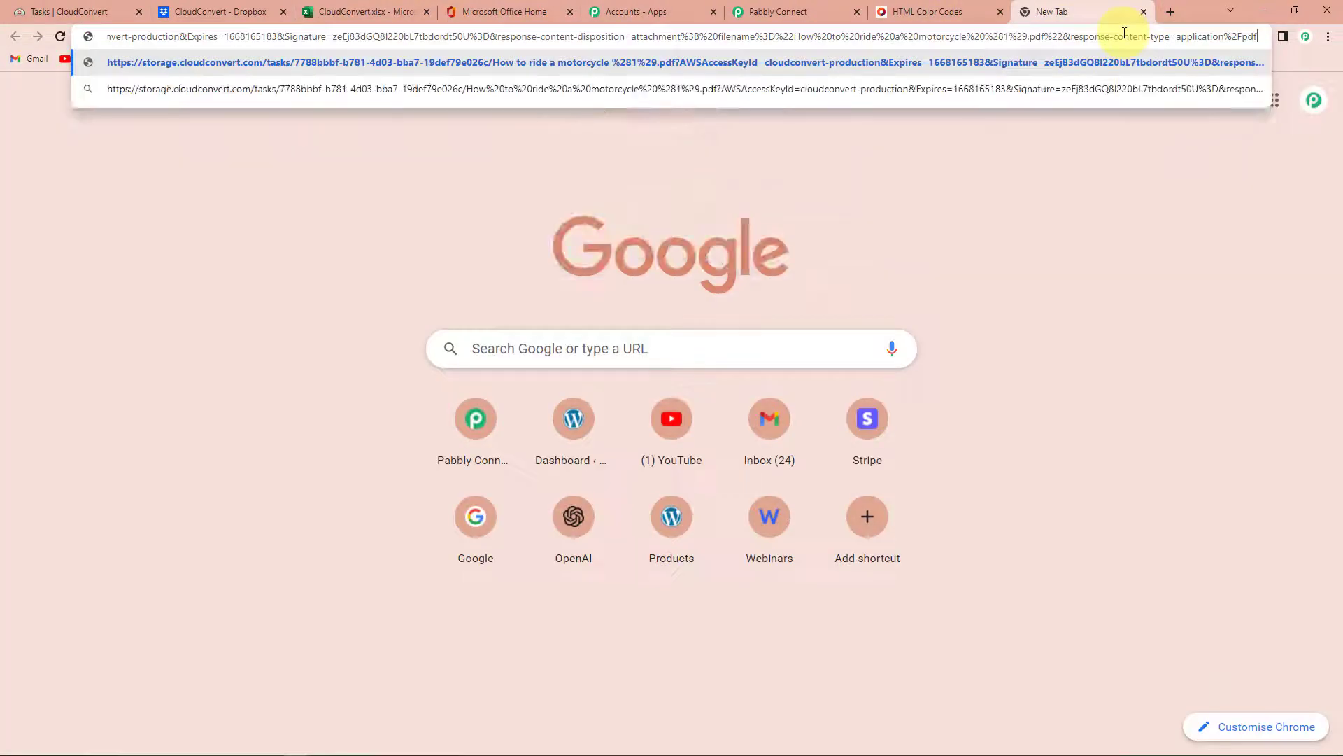
key(Return)
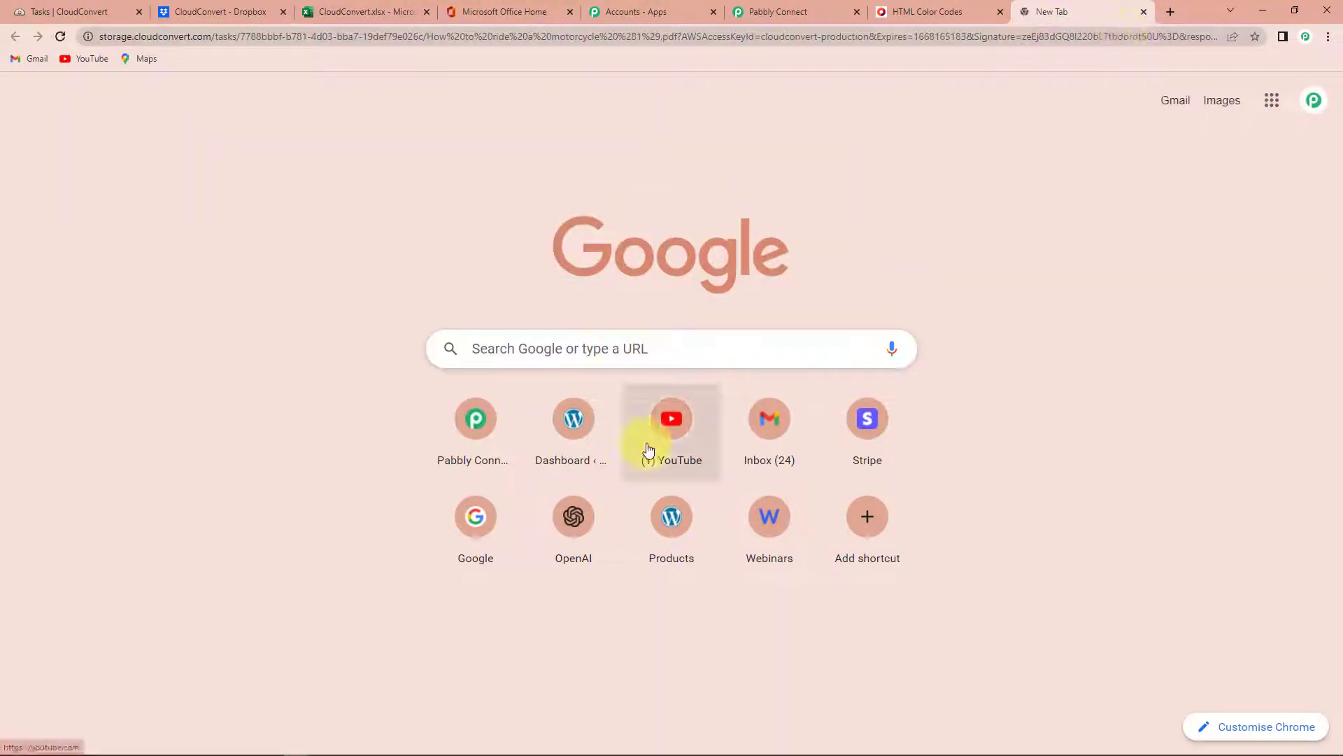
click(77, 743)
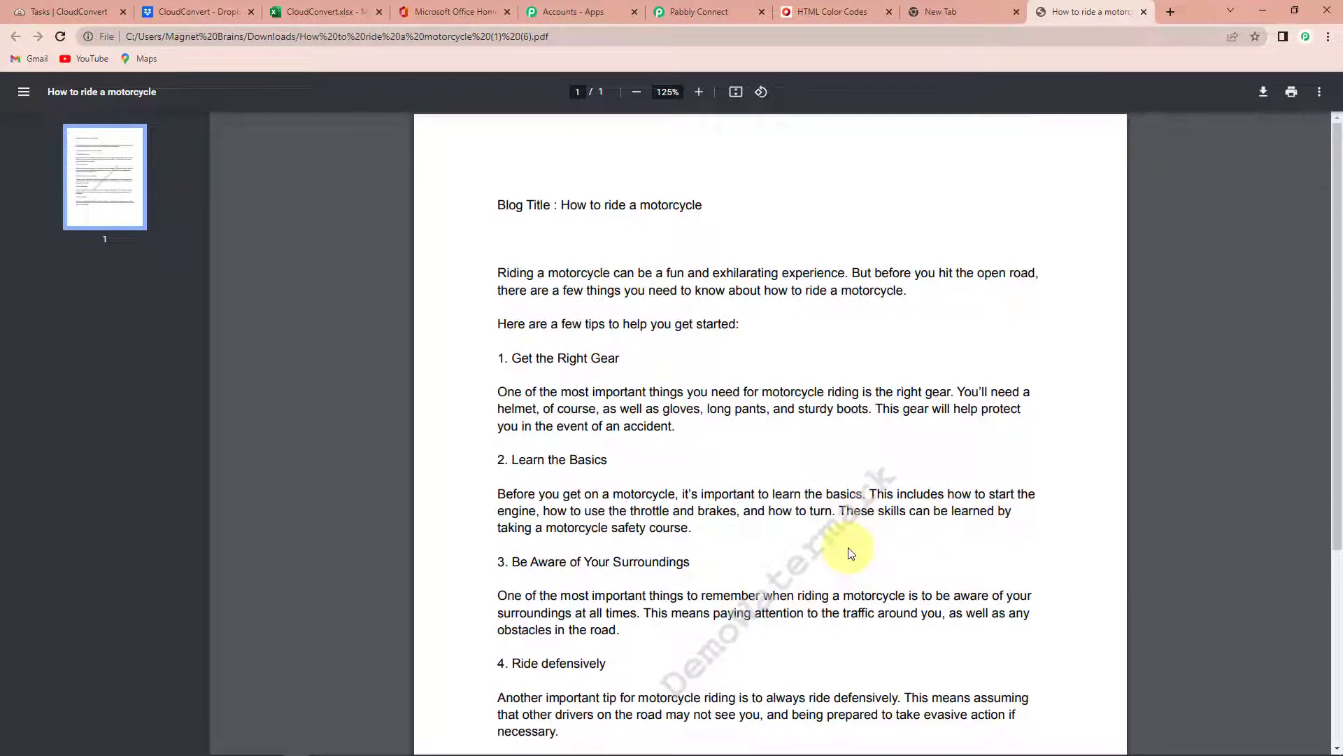
click(724, 14)
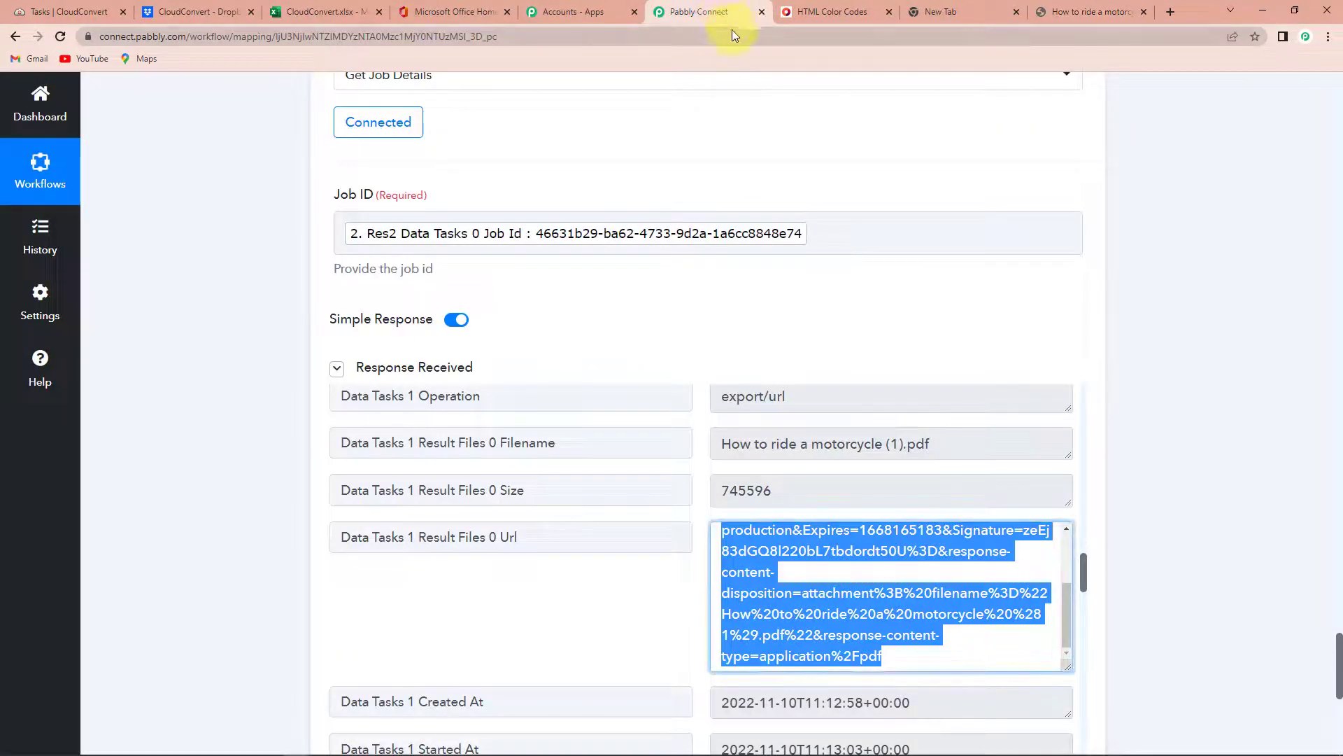
Add a Microsoft Excel Add Row To Worksheet step after Get Job Details and begin connecting
click(1243, 300)
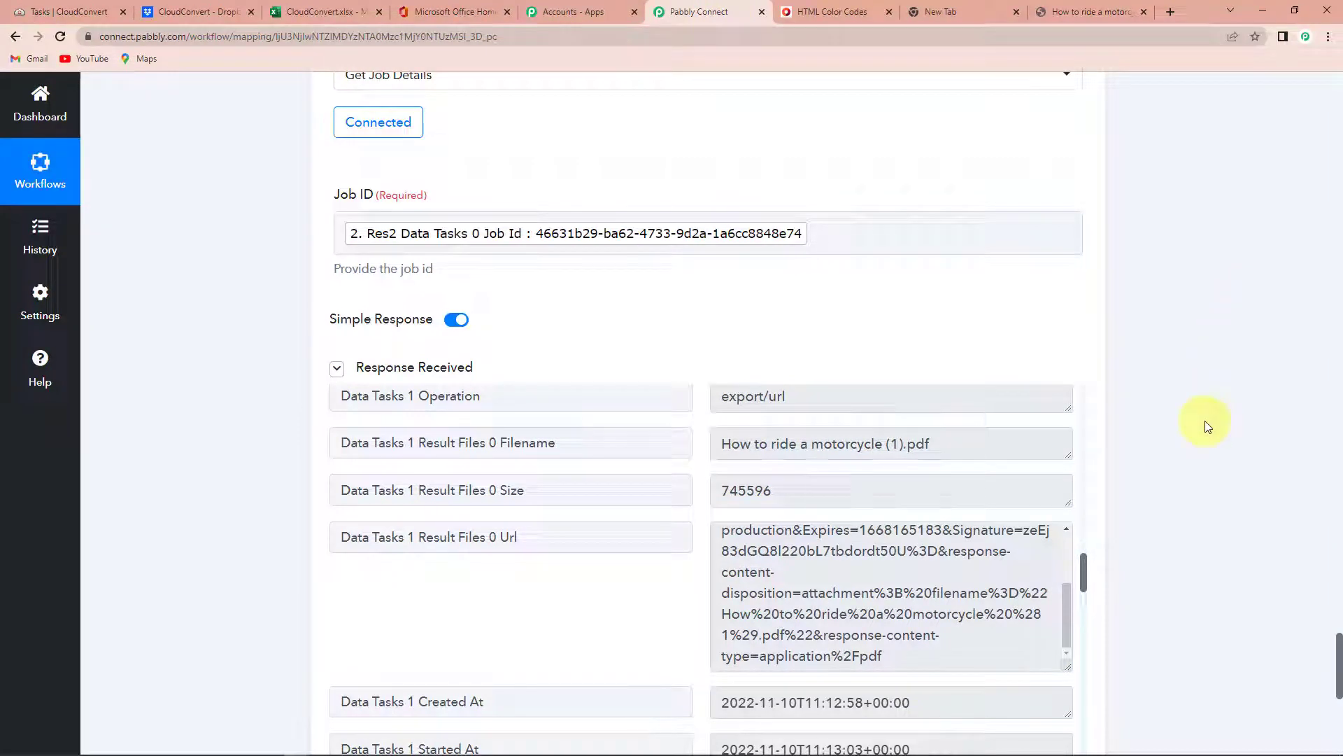
scroll(1205, 422, down, 8)
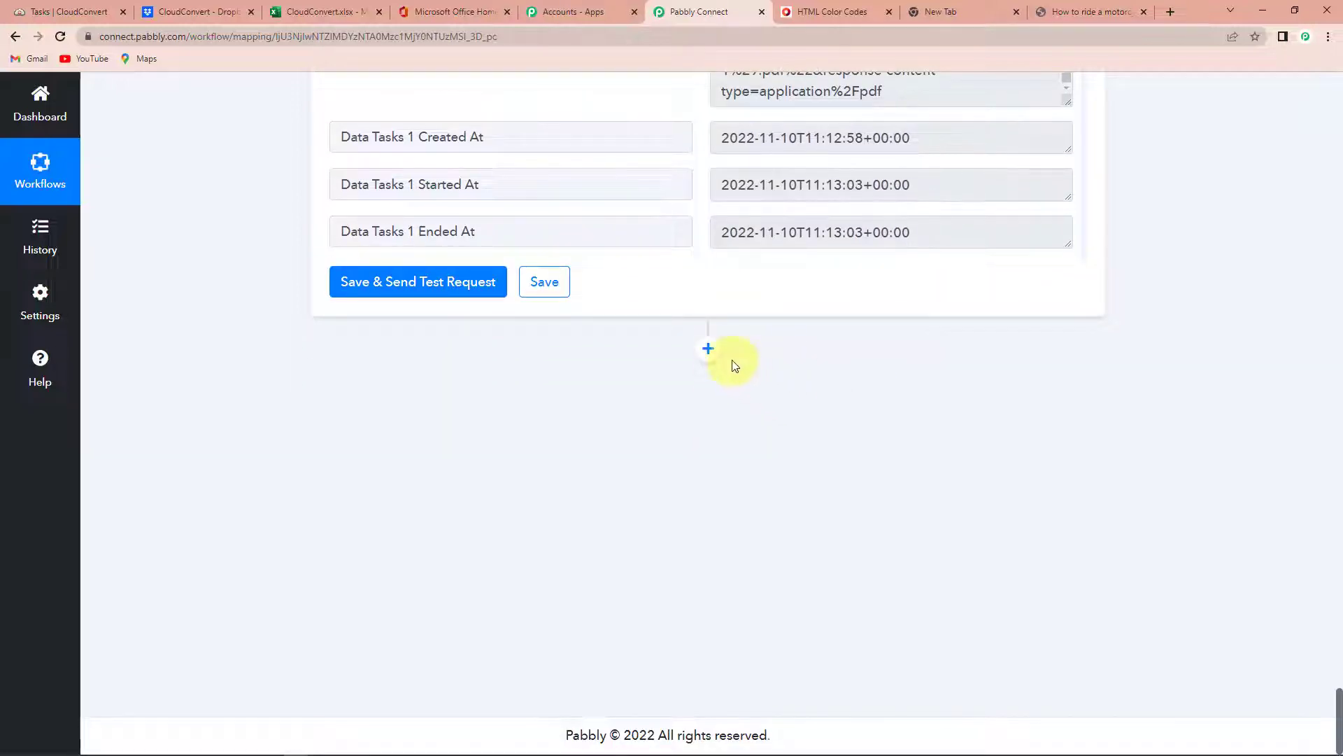
click(708, 350)
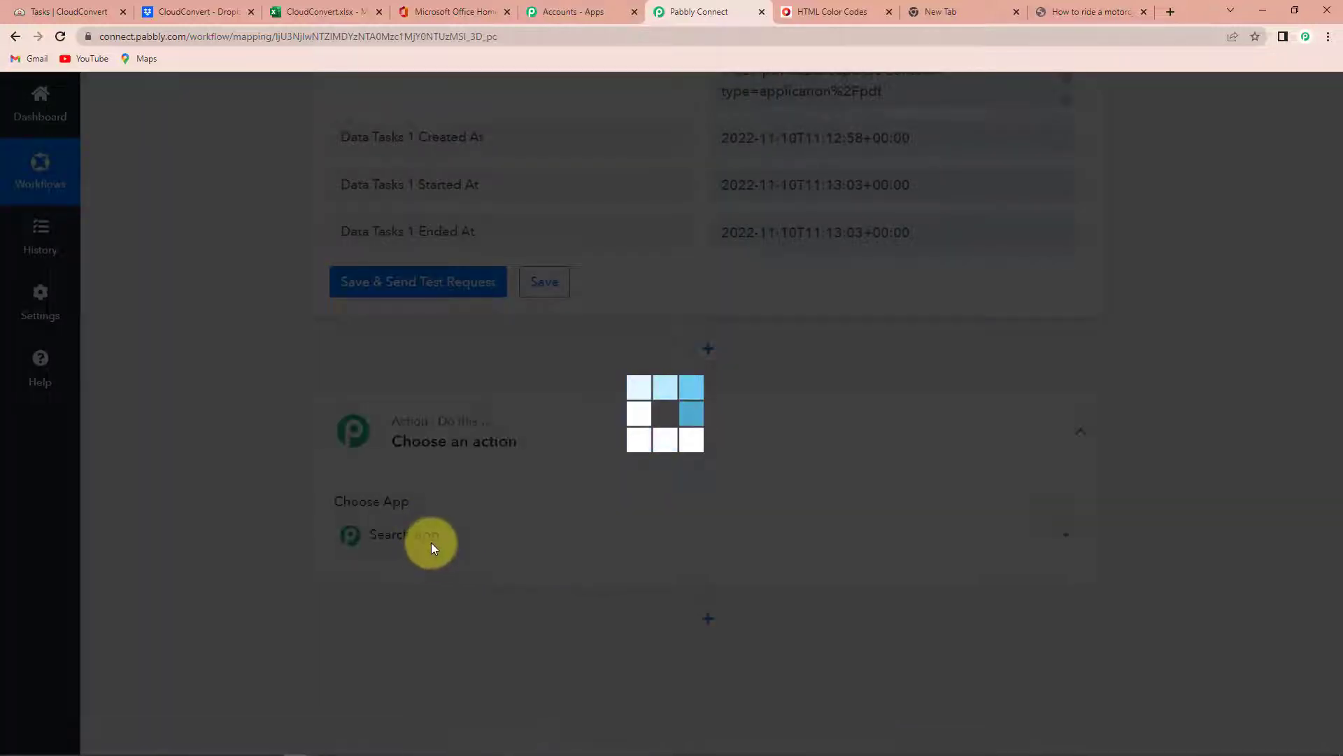
text(e)
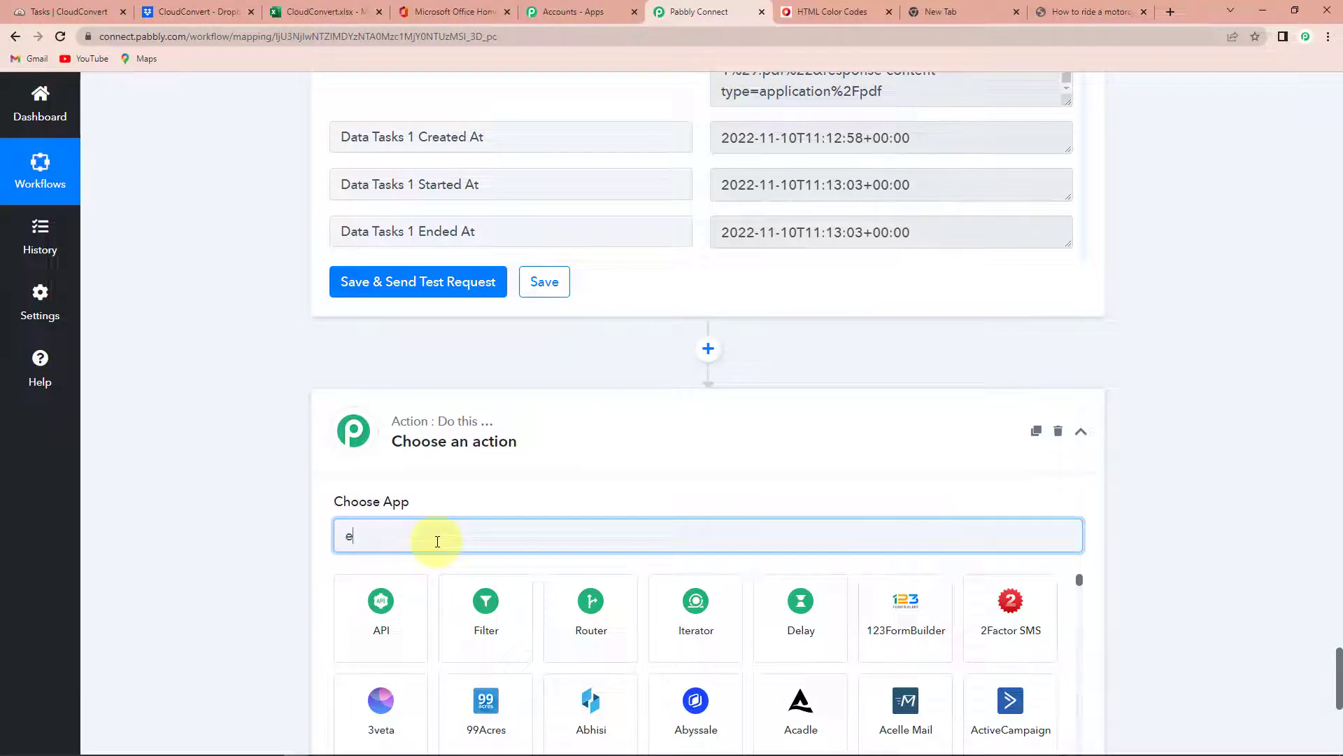
text(xc)
click(400, 603)
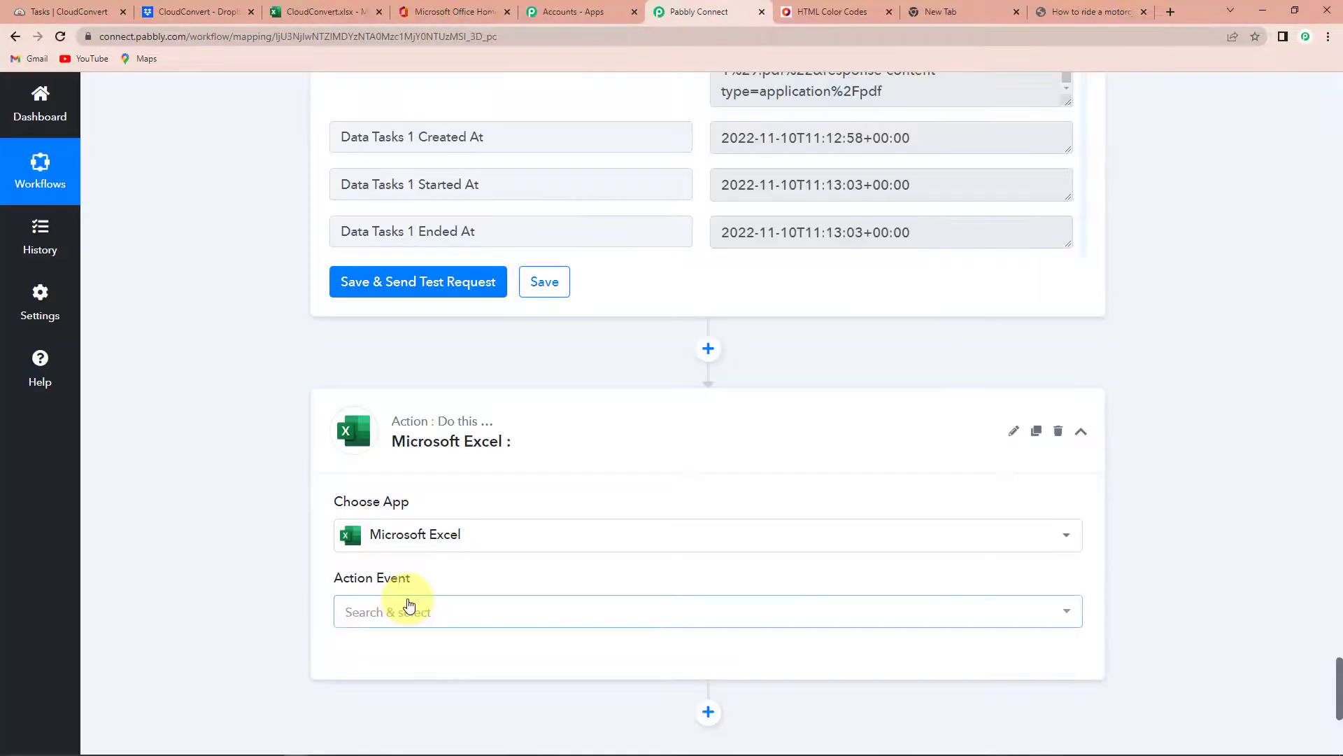
click(393, 615)
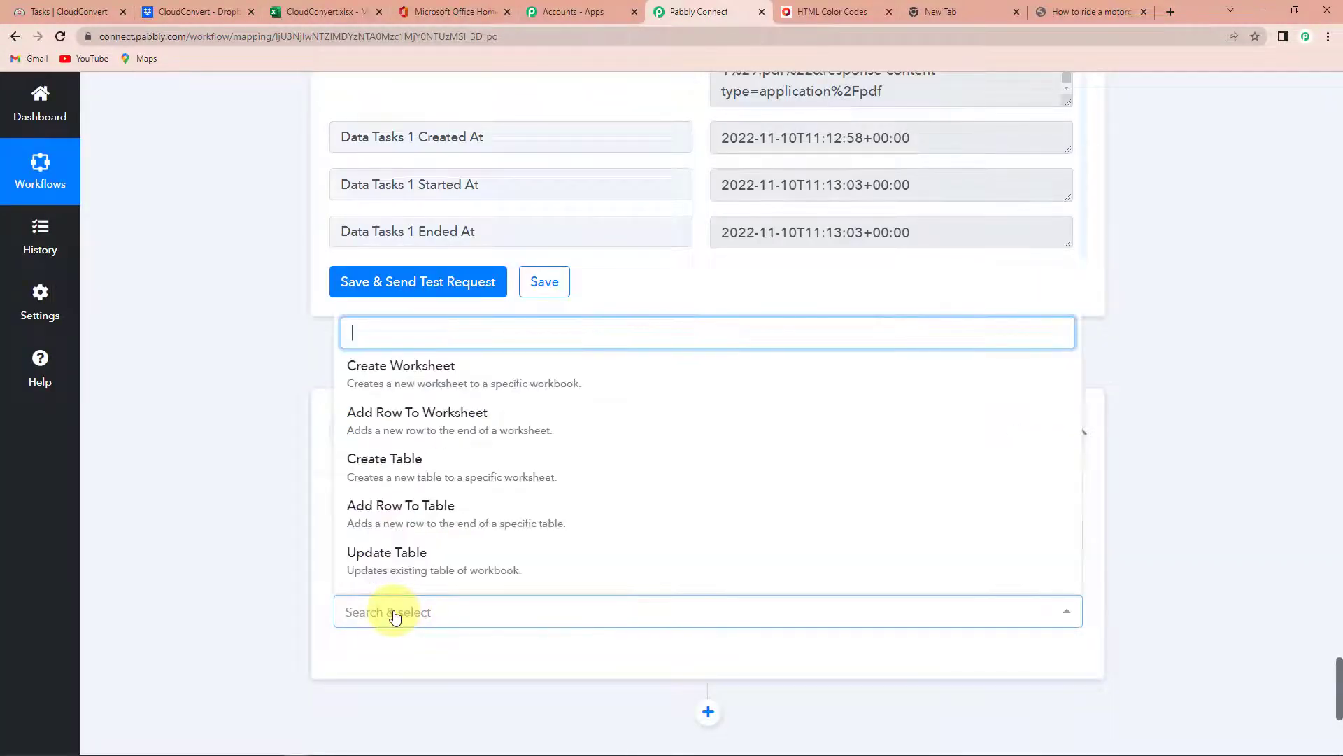
click(420, 418)
click(367, 664)
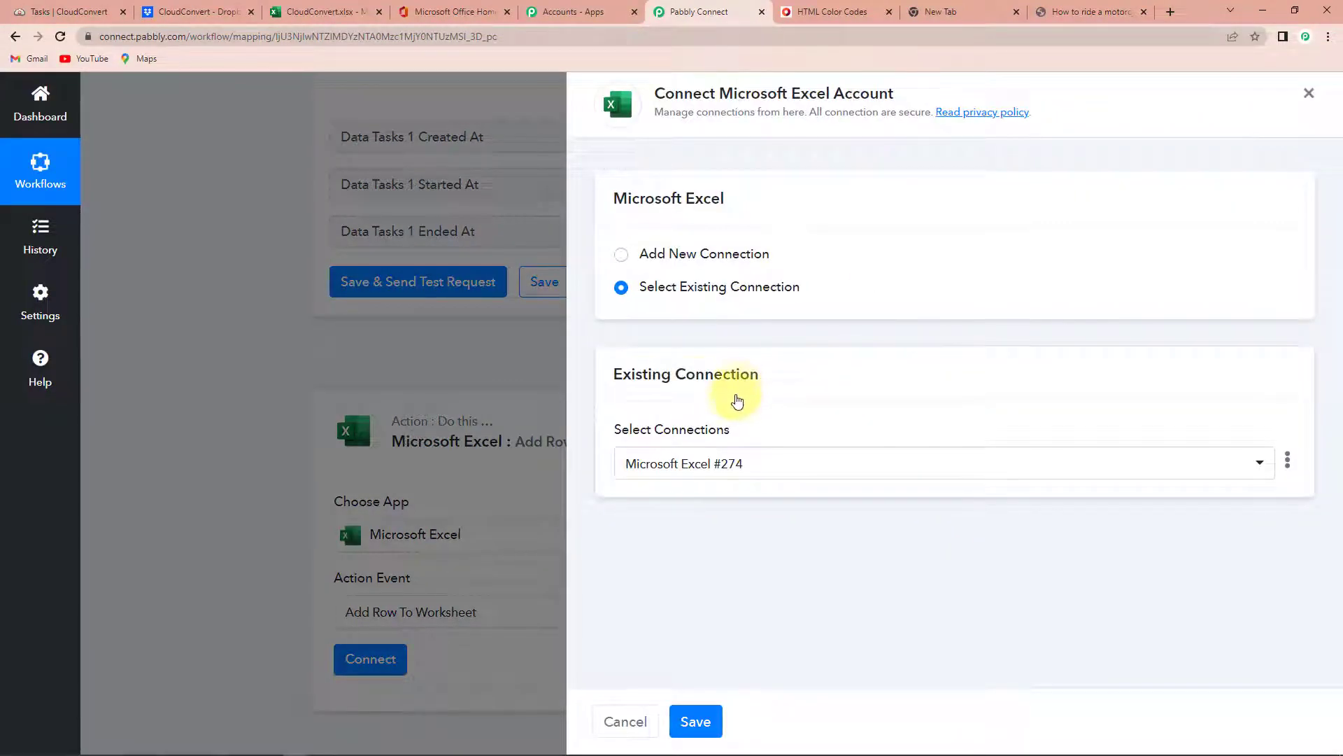
Create a new Microsoft Excel connection by signing in and granting Pabbly Connect access
click(622, 254)
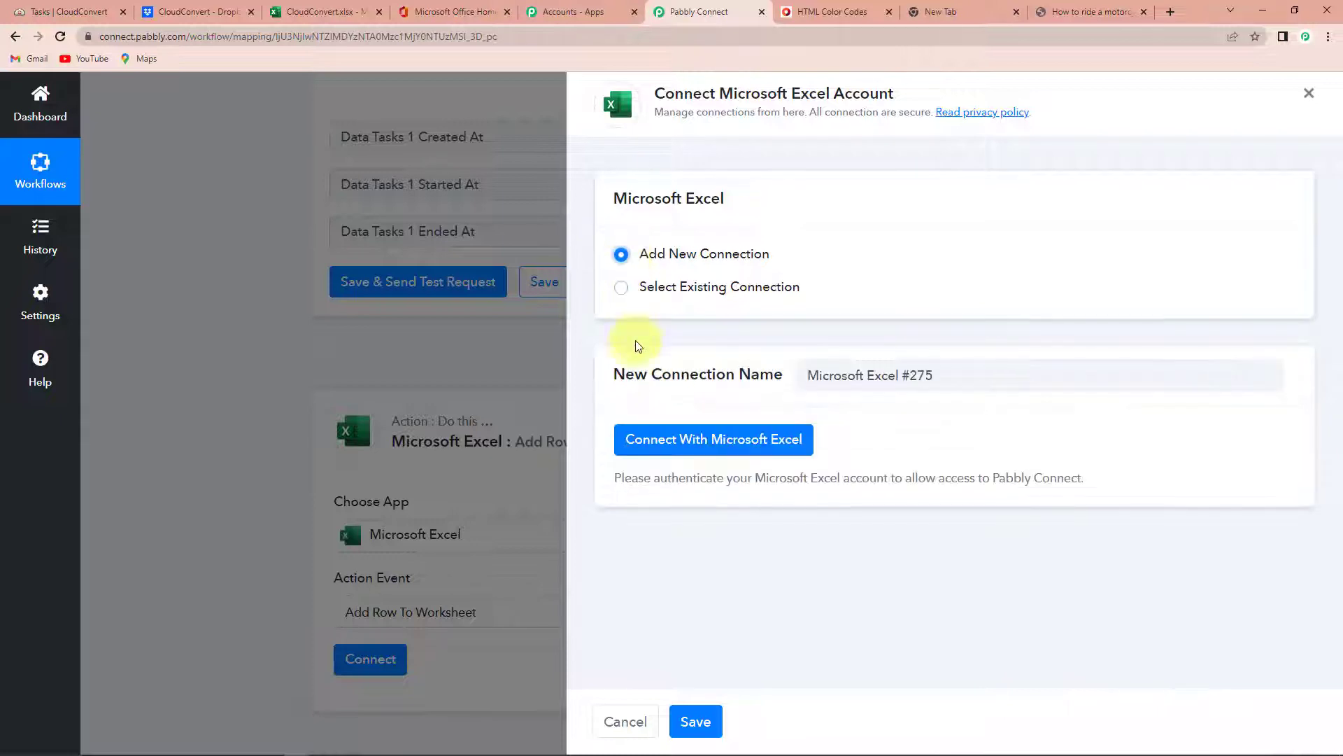
click(720, 438)
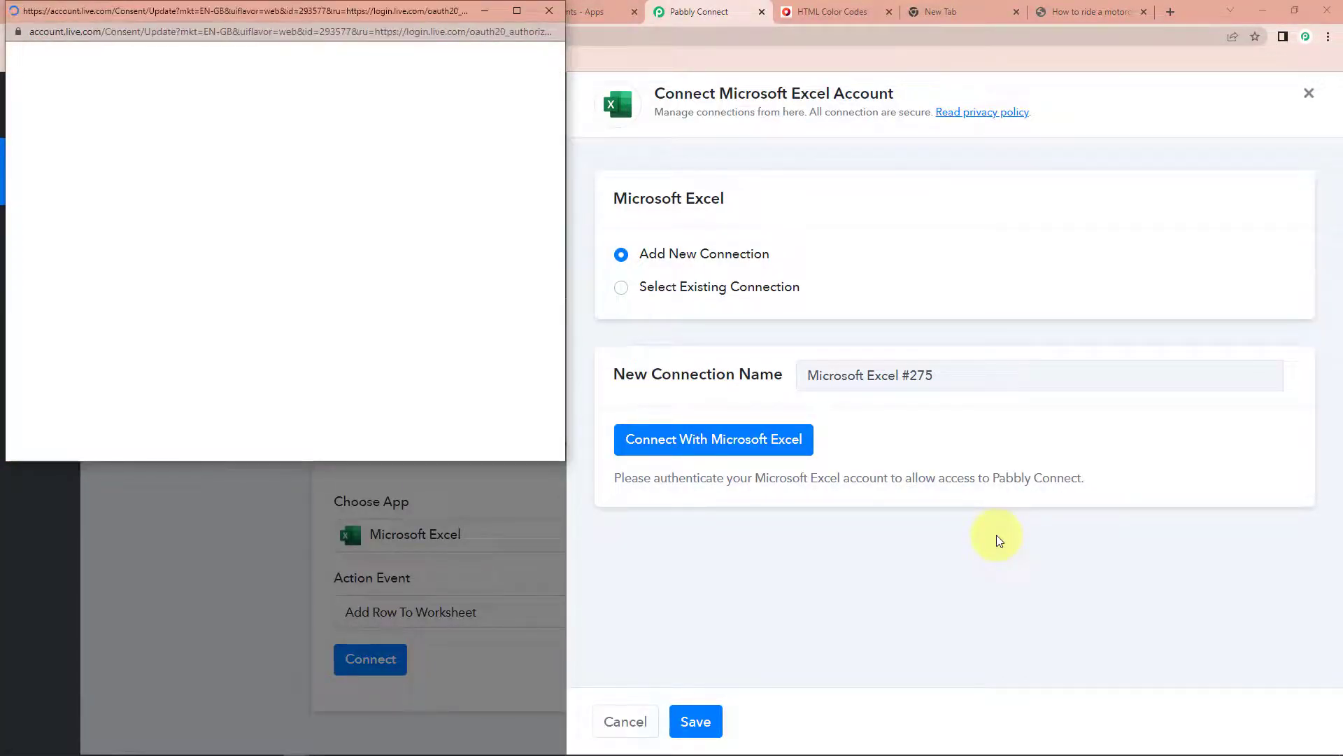
scroll(429, 459, down, 9)
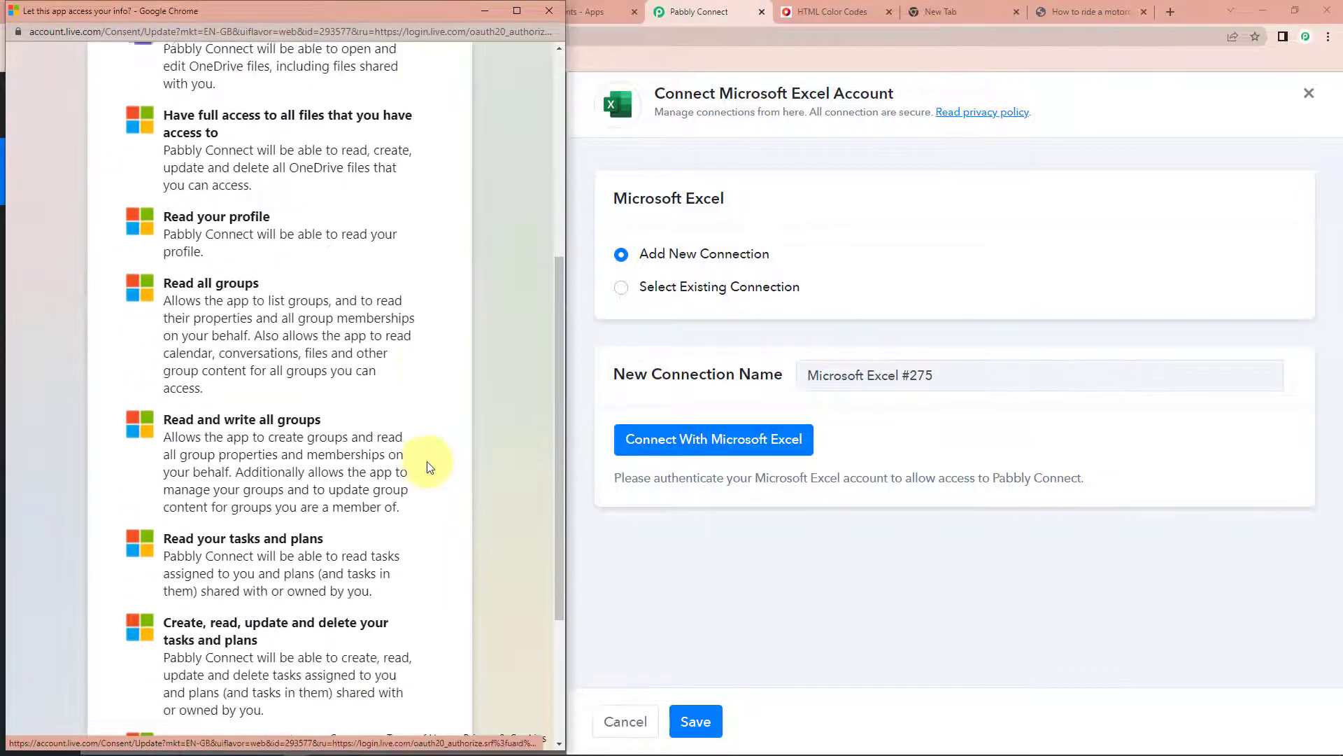
click(408, 675)
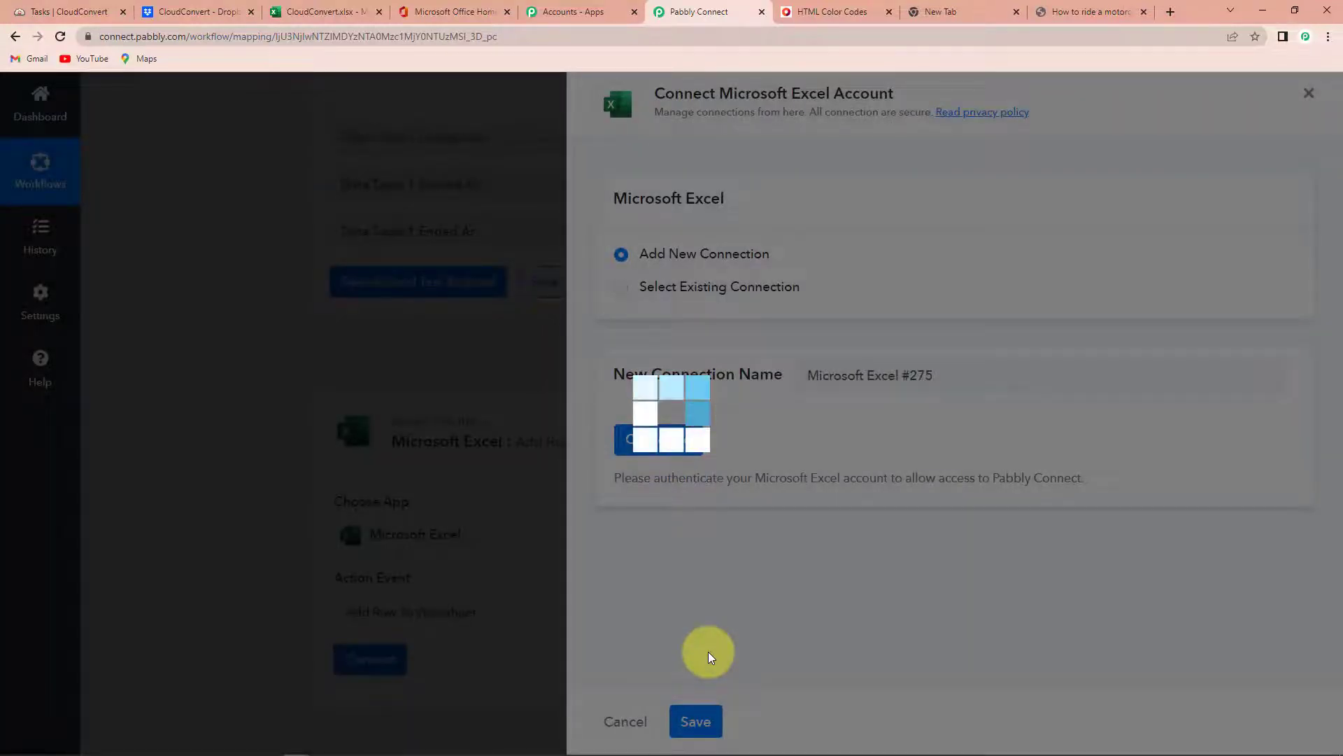
scroll(623, 570, down, 7)
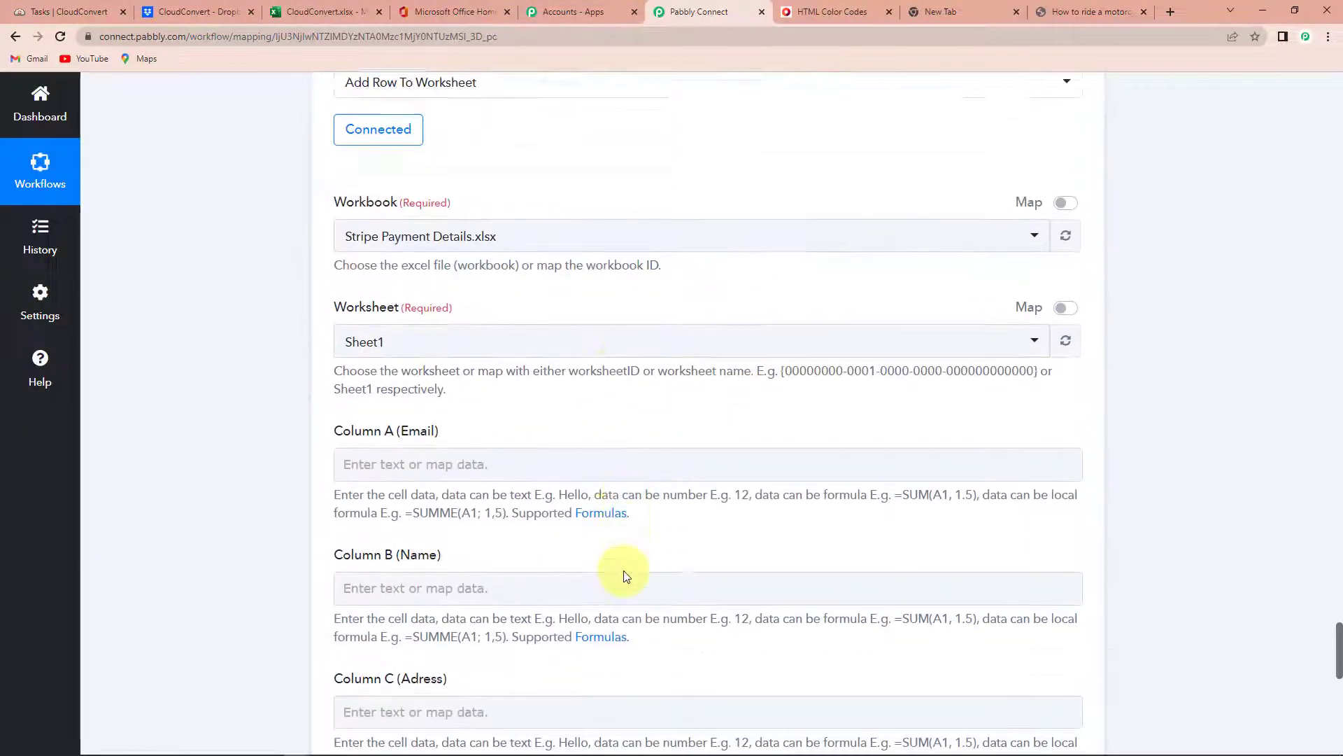
scroll(626, 575, up, 1)
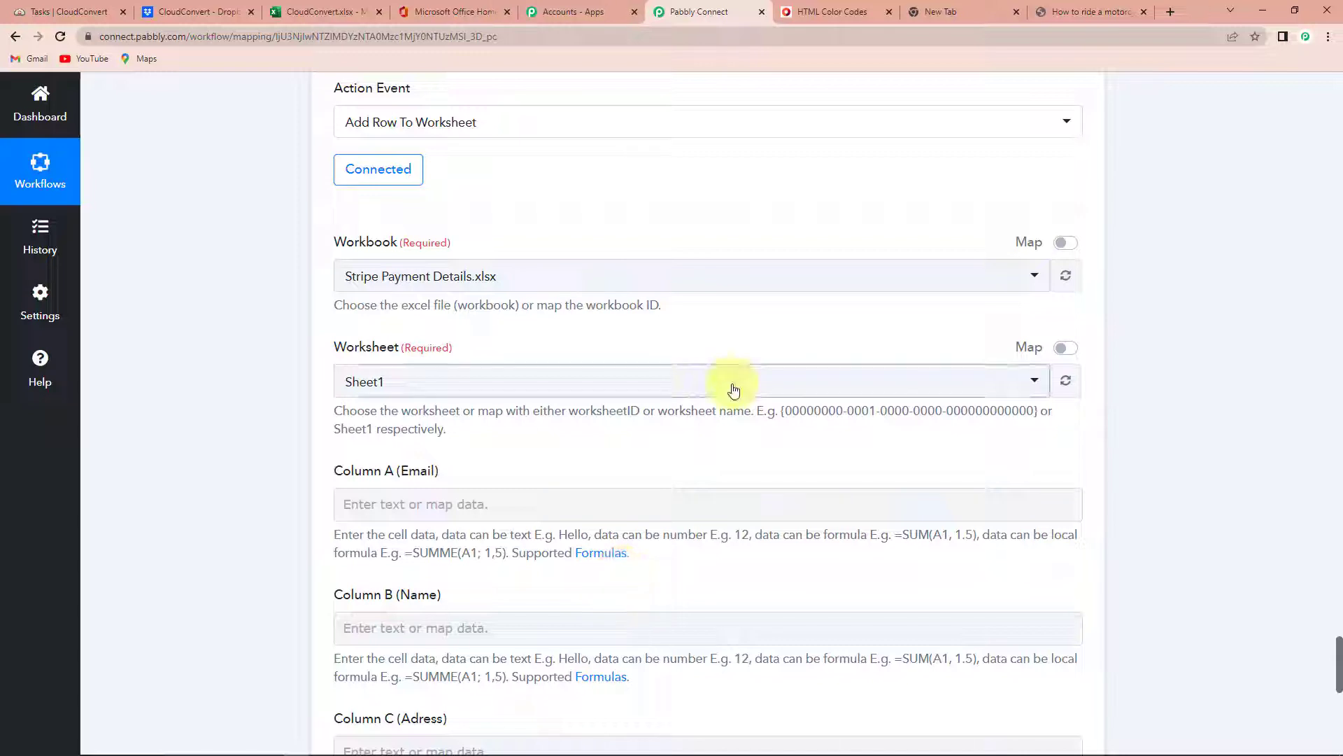
click(347, 13)
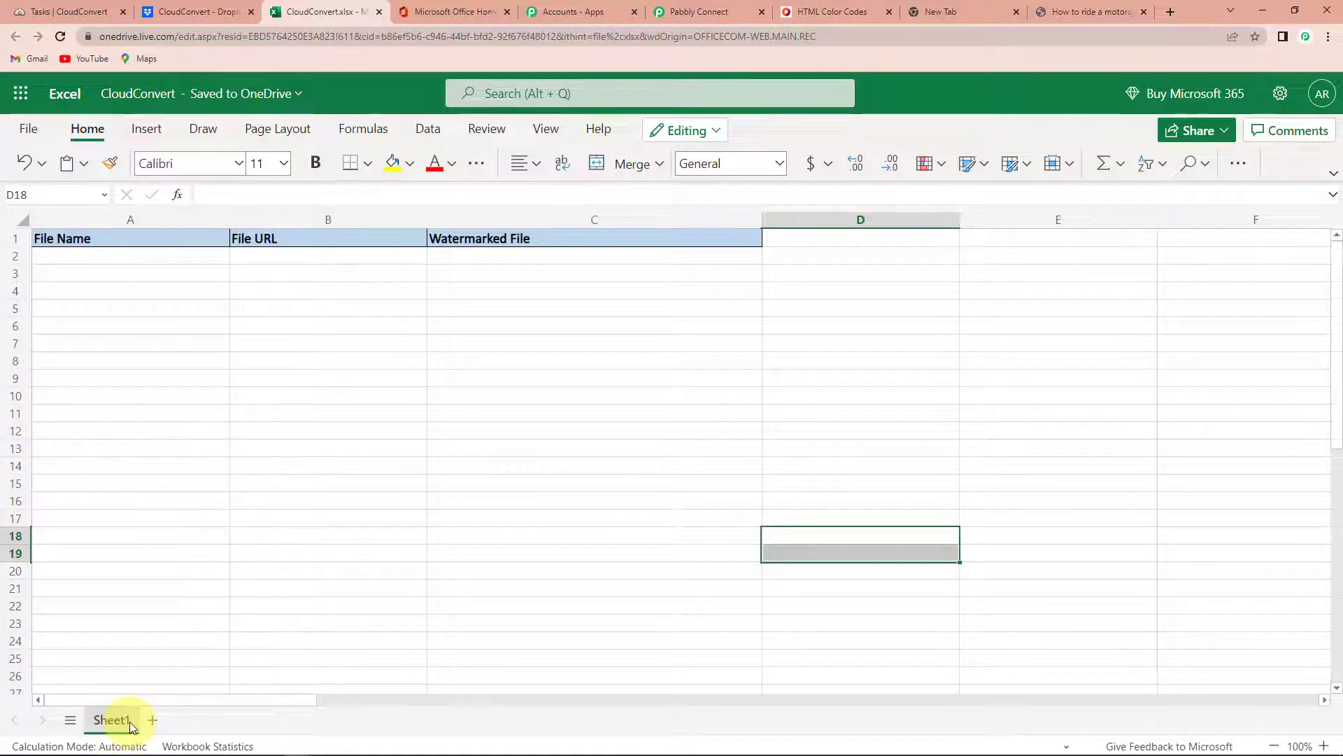
click(294, 568)
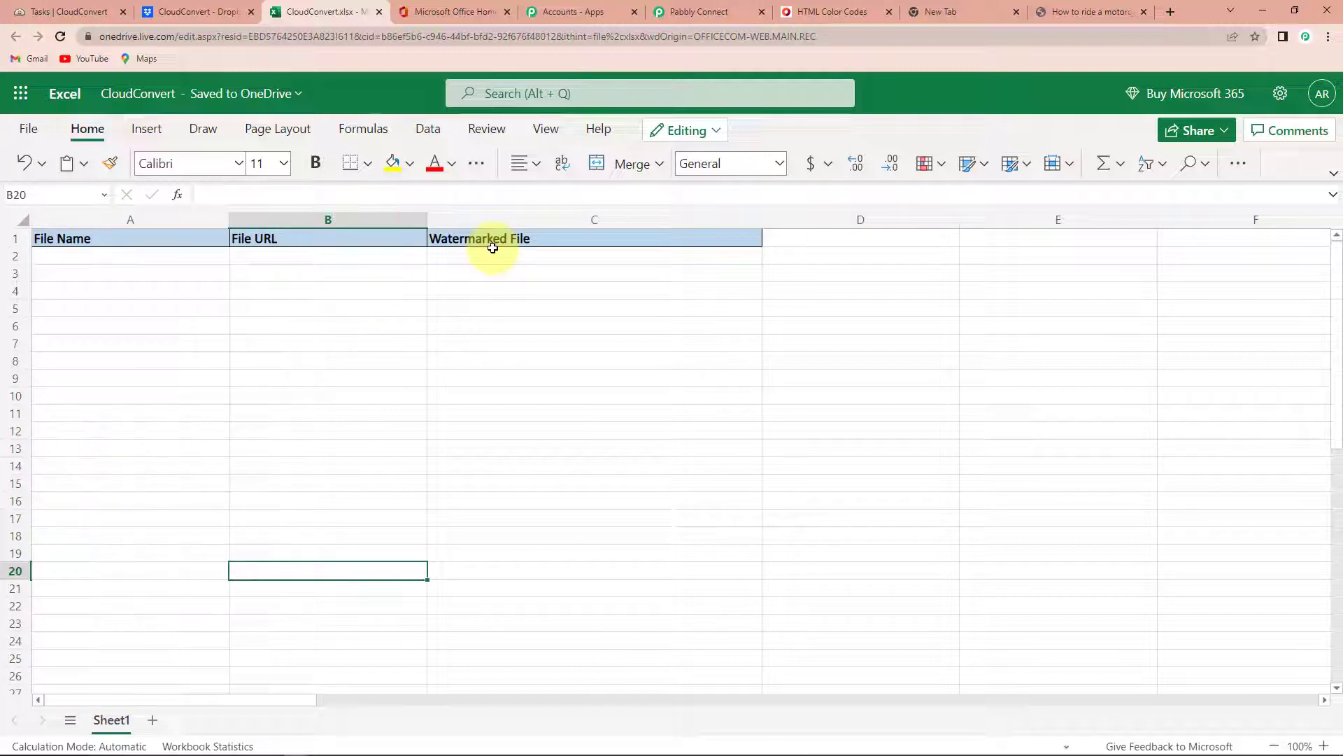
click(690, 11)
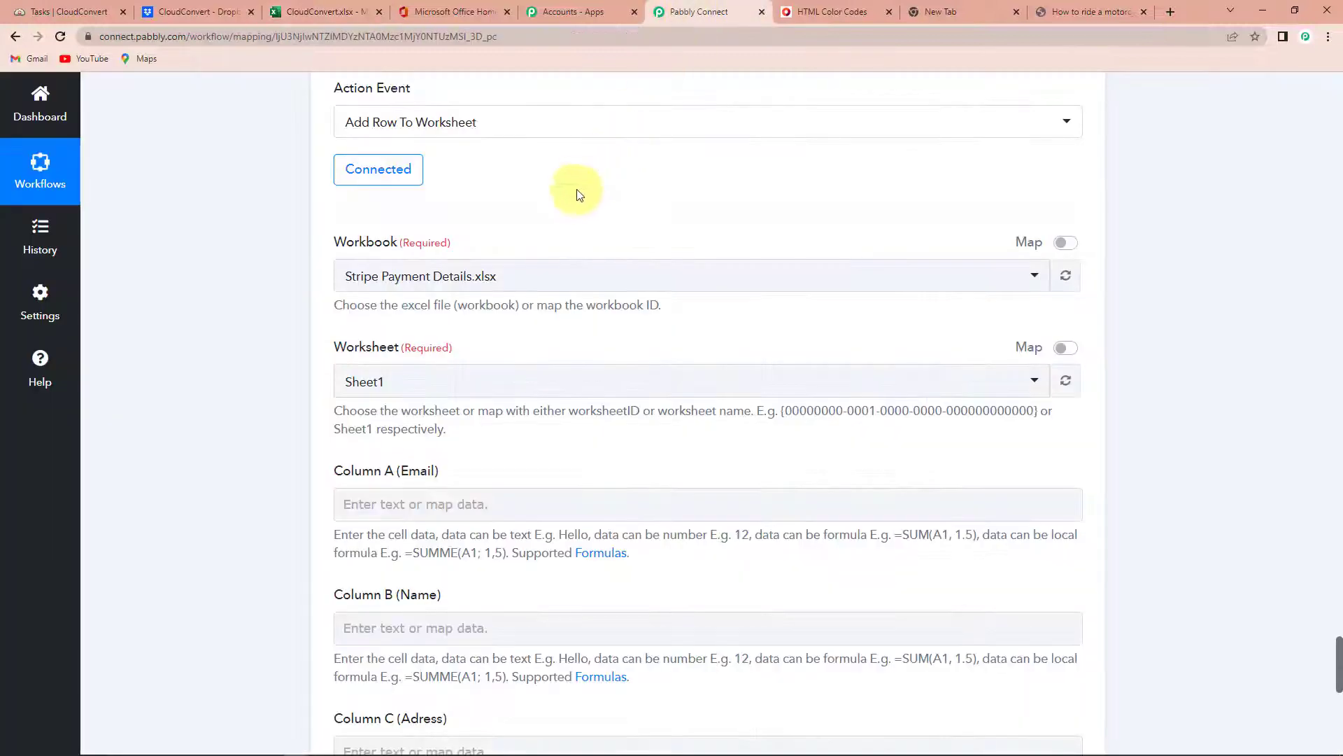
Select the CloudConvert.xlsx workbook for the Excel step
click(521, 284)
text(clo)
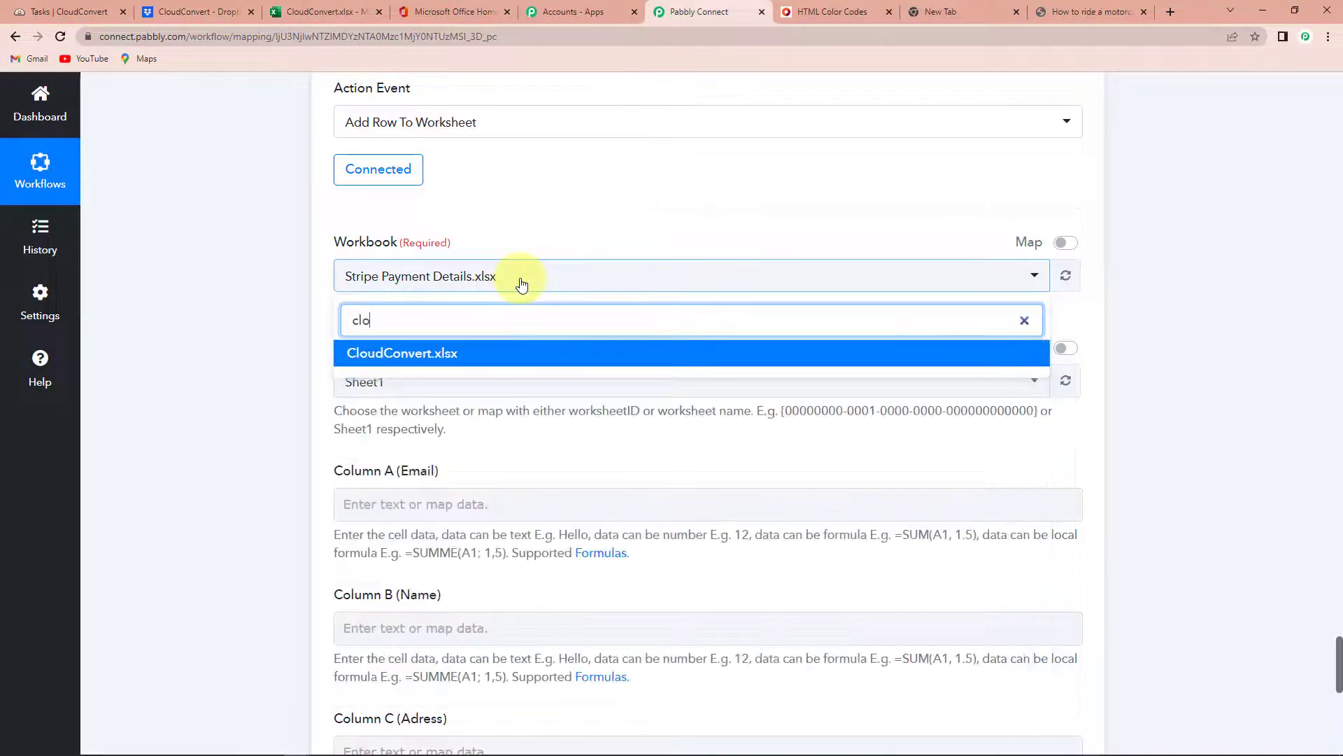
click(373, 354)
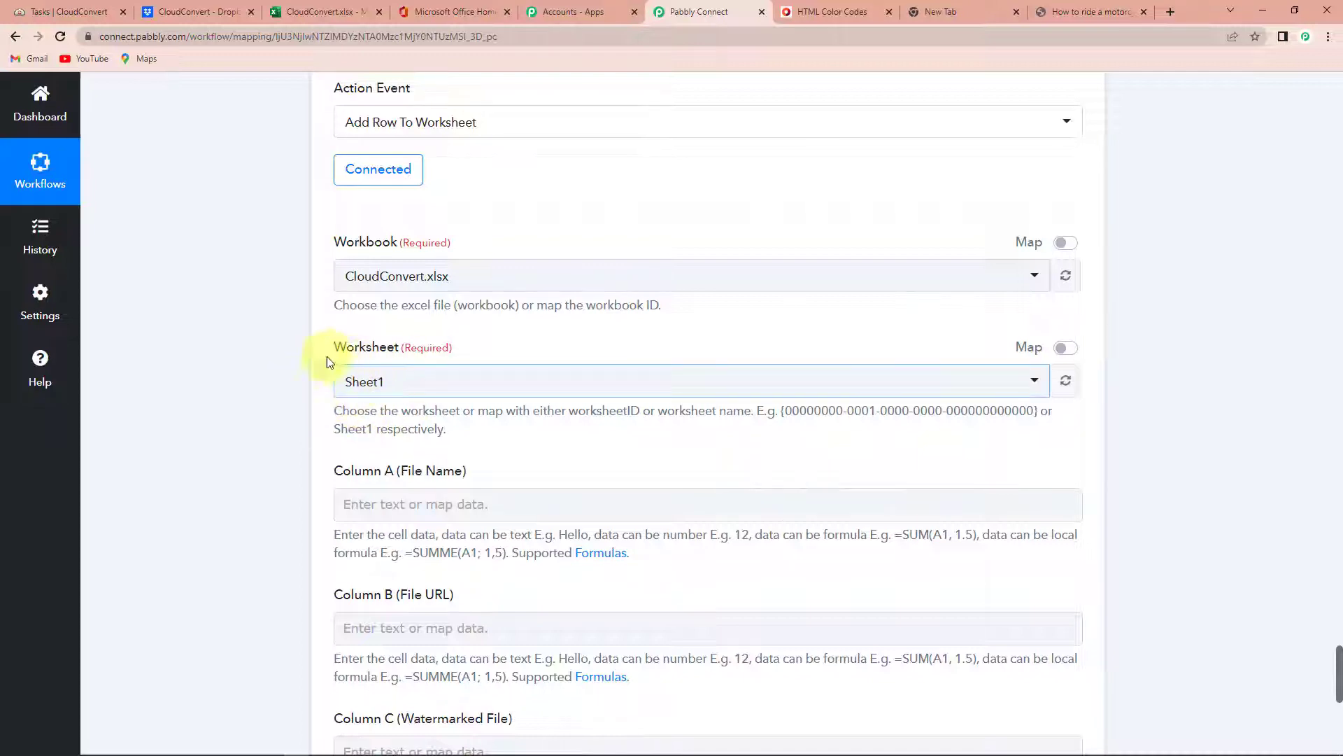
Map the Get Job Details result filename into Column A
scroll(555, 446, down, 3)
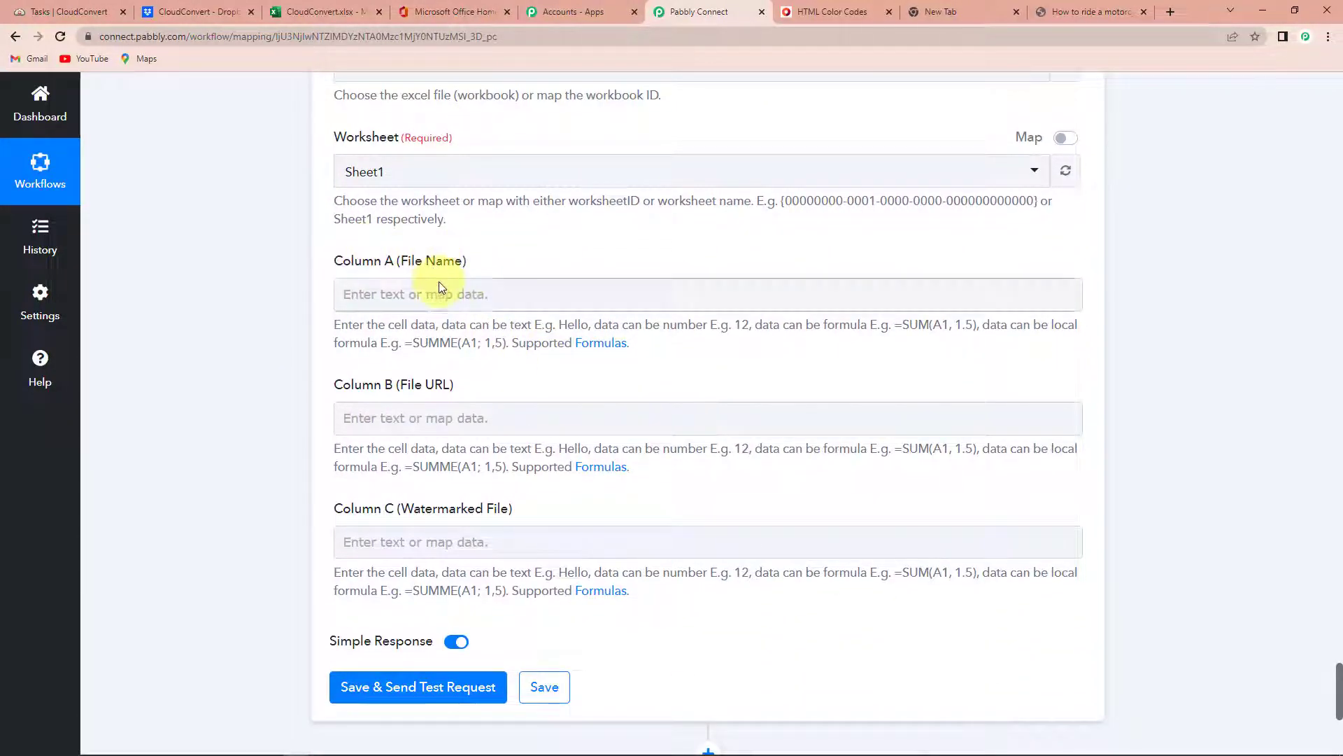
click(452, 294)
scroll(518, 461, down, 1)
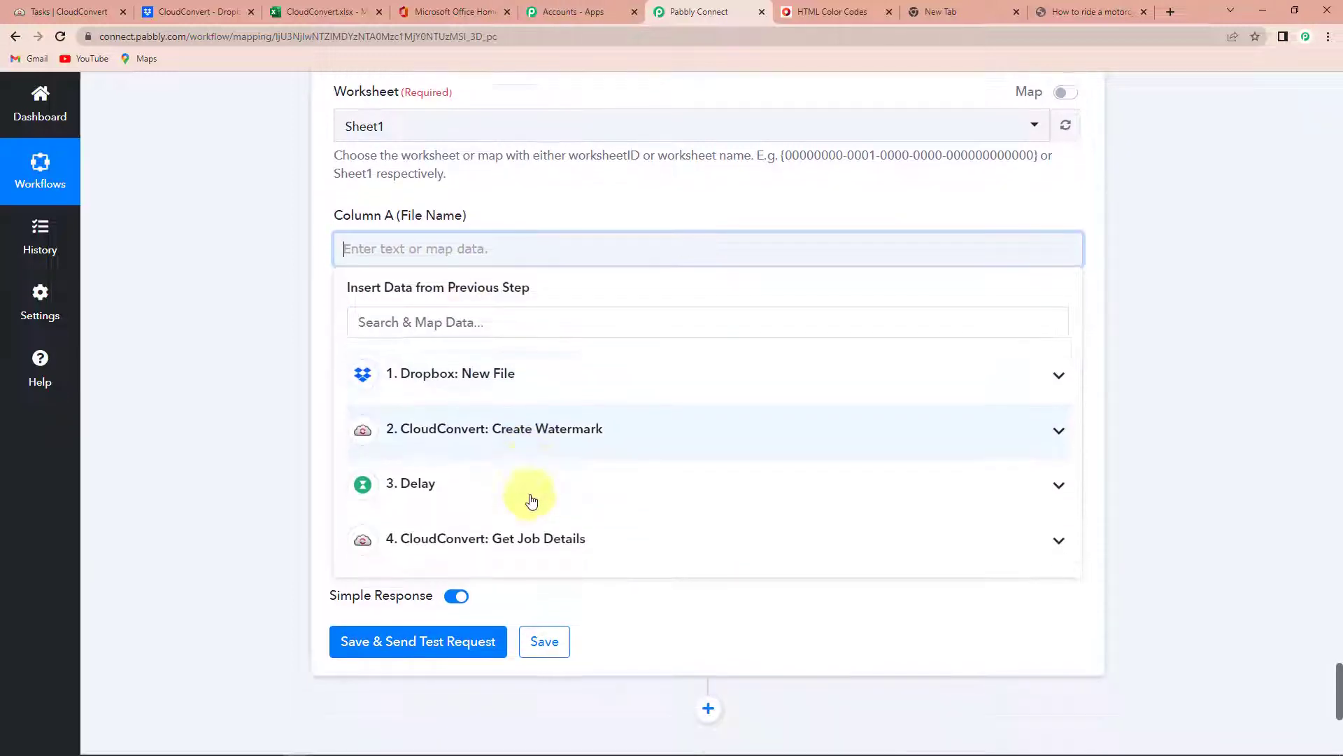
click(531, 514)
scroll(553, 559, down, 2)
scroll(565, 595, down, 5)
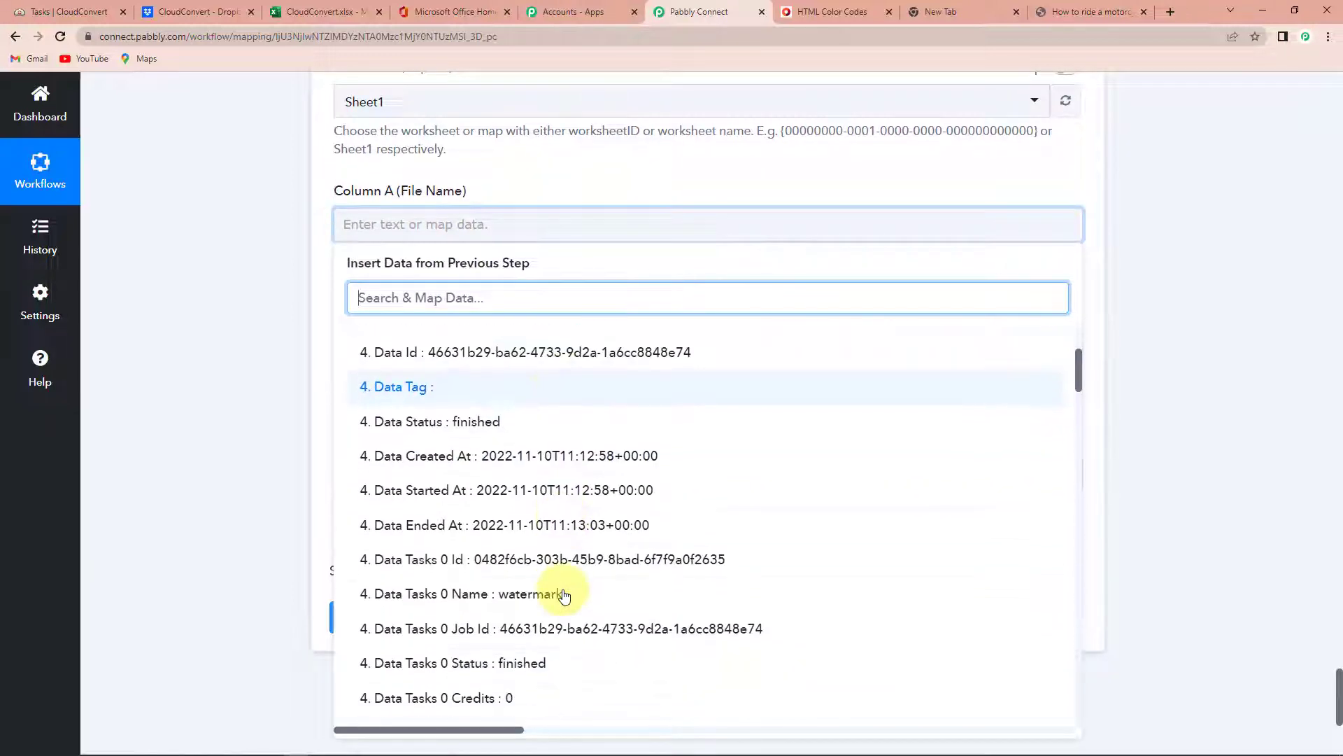
click(581, 591)
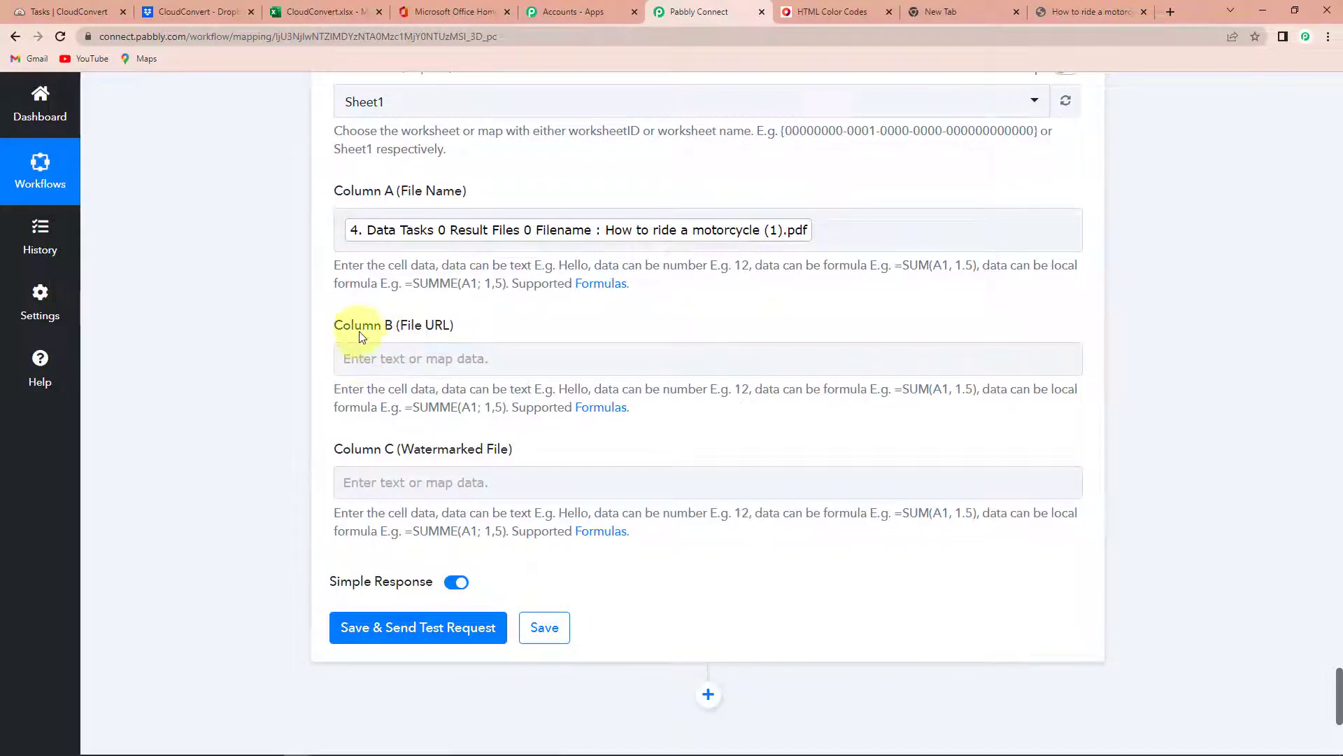
Map Dropbox New File's Res3 Shareable Link into Column B
click(445, 349)
click(426, 359)
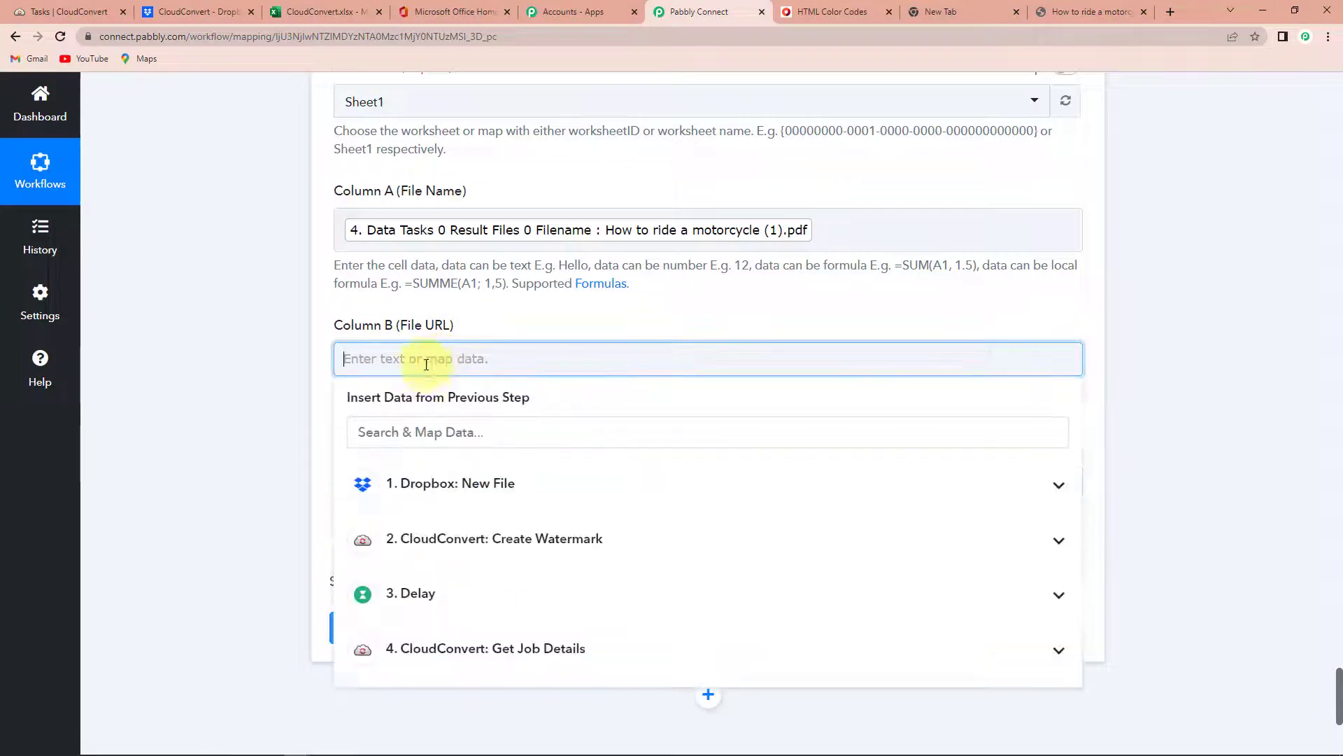
click(442, 483)
click(443, 532)
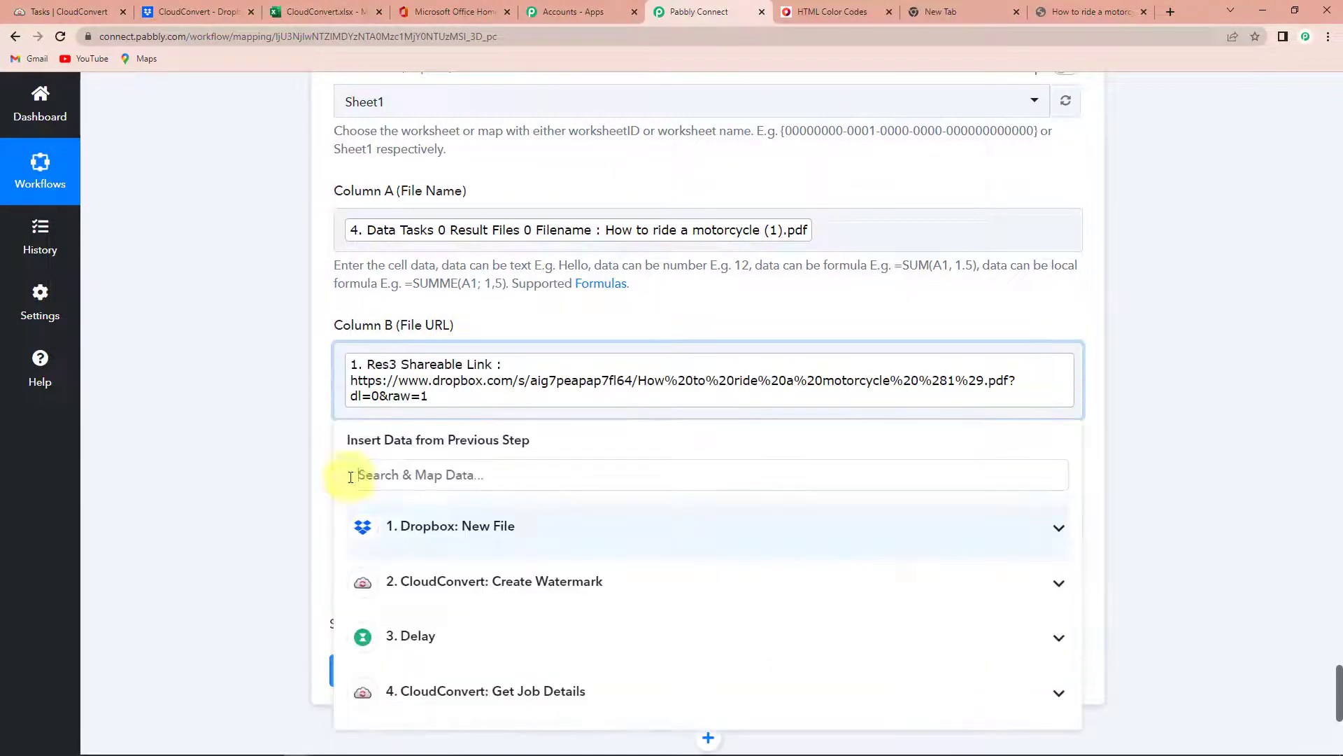
click(191, 360)
scroll(192, 360, down, 2)
Map Get Job Details' Data Tasks 1 Result Files 0 Url into Column C
click(447, 382)
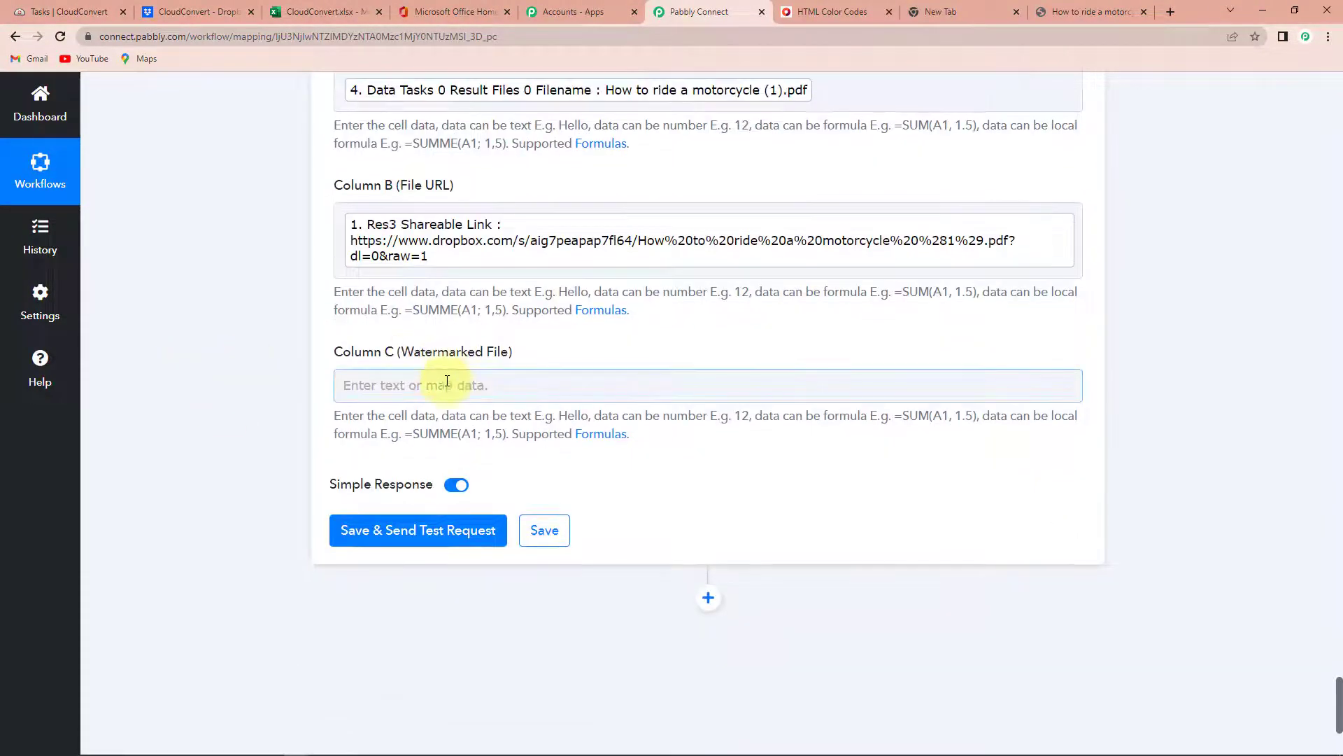
scroll(519, 542, down, 2)
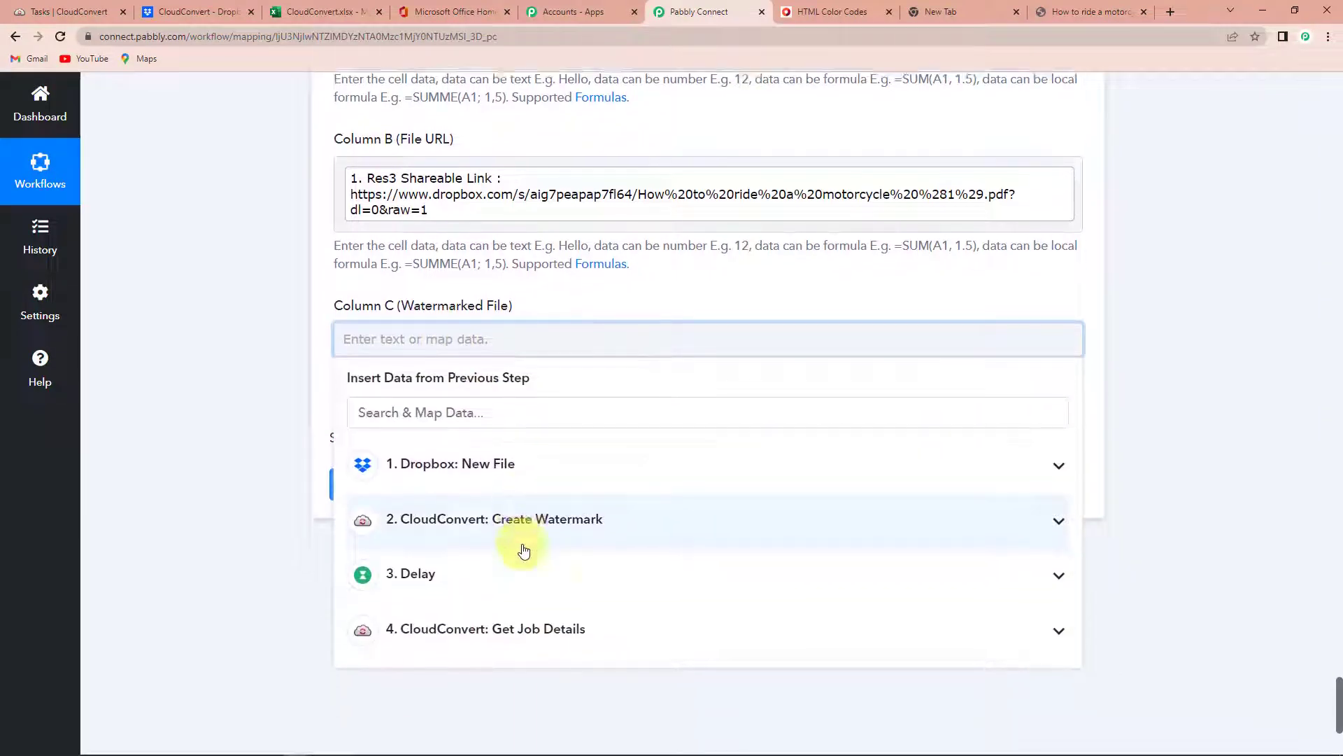
click(522, 623)
scroll(768, 613, down, 2)
scroll(768, 613, down, 10)
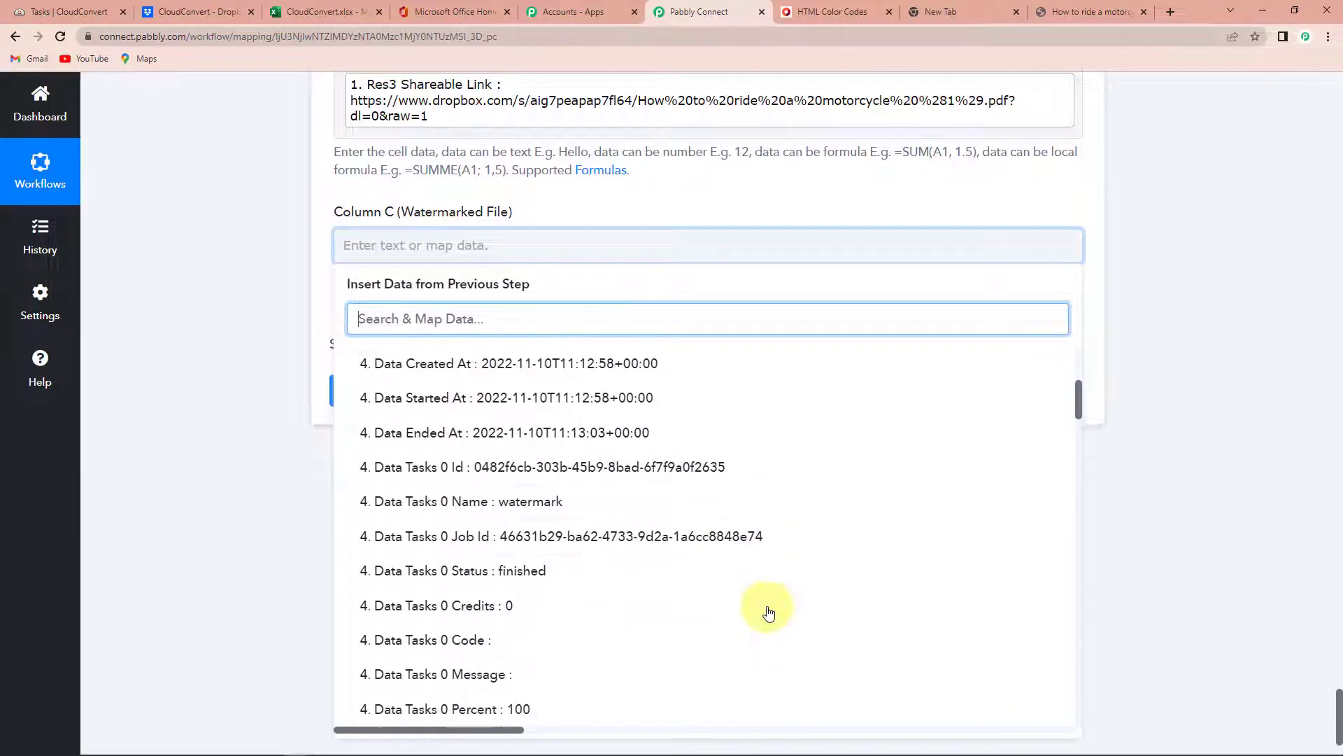
scroll(768, 613, down, 7)
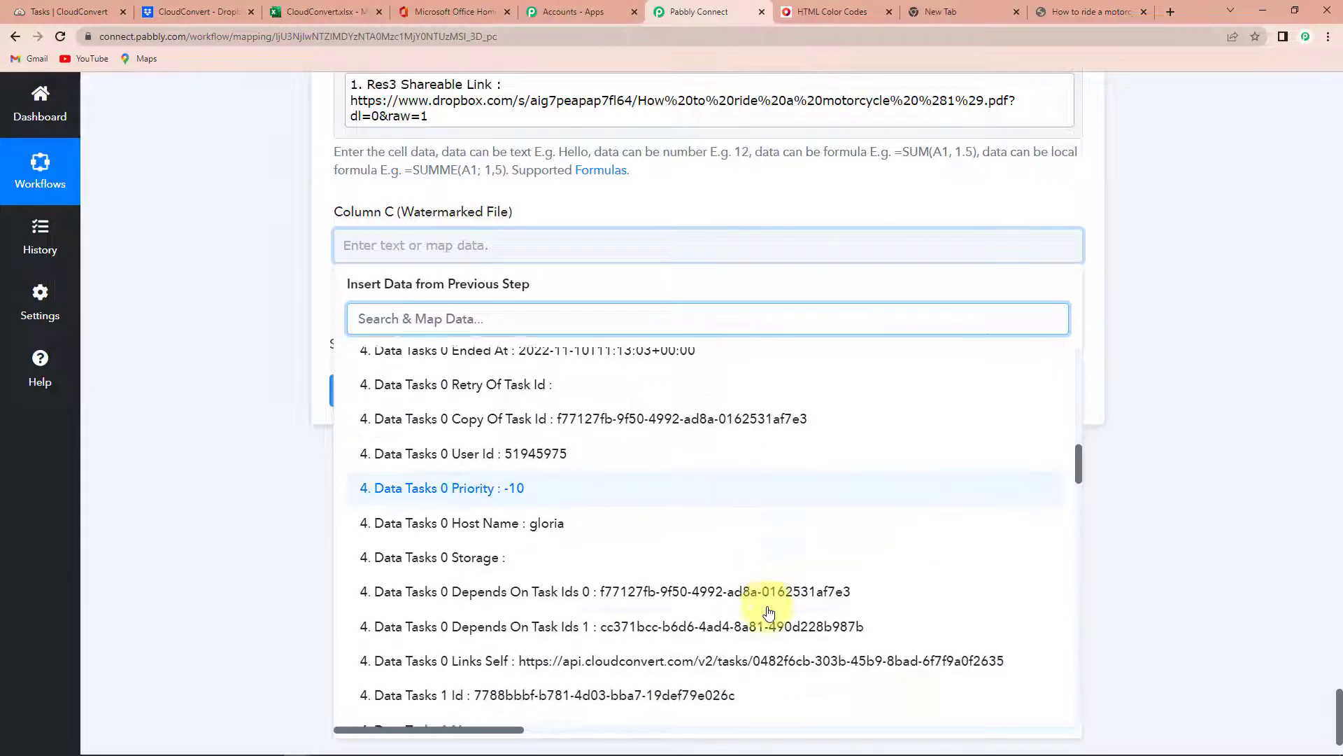
scroll(768, 612, down, 2)
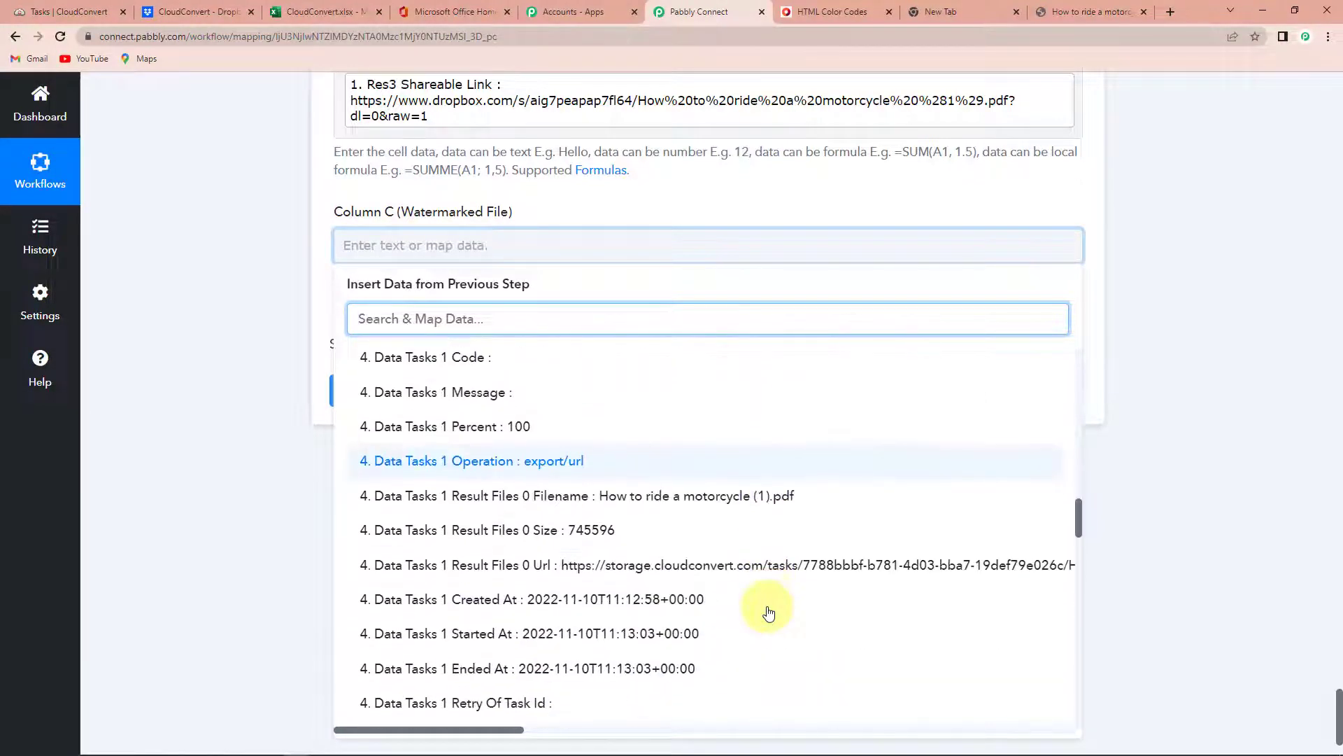
click(551, 573)
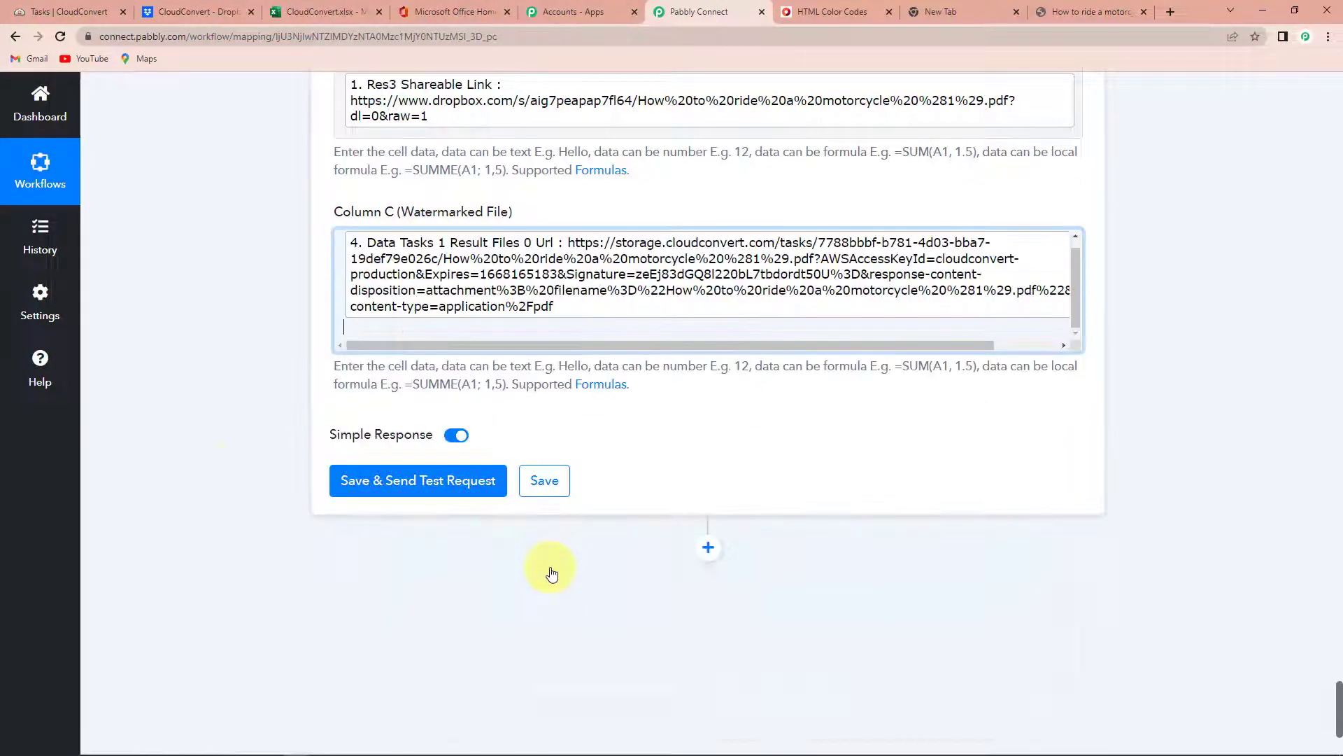
click(224, 412)
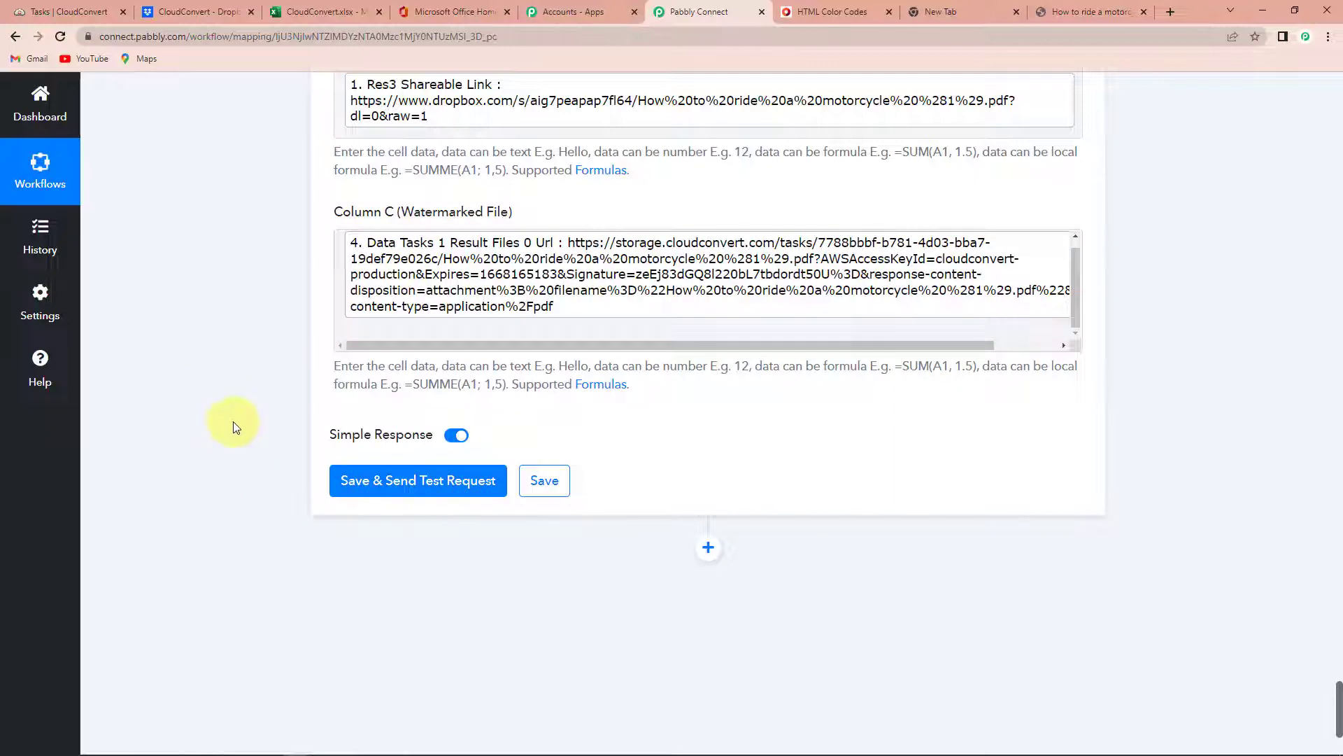
Test the Add Row step, which adds a row at Sheet1!A2:C2, then view CloudConvert.xlsx
click(474, 493)
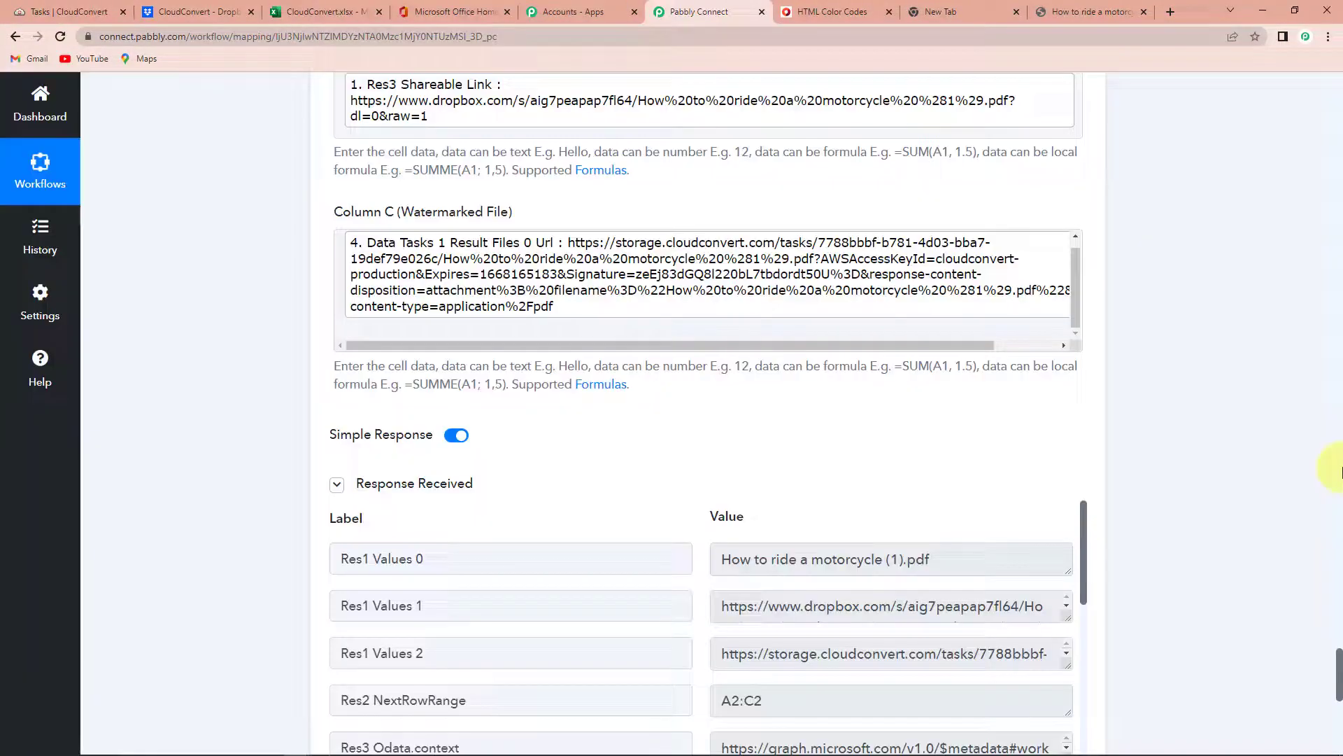
scroll(1163, 495, down, 3)
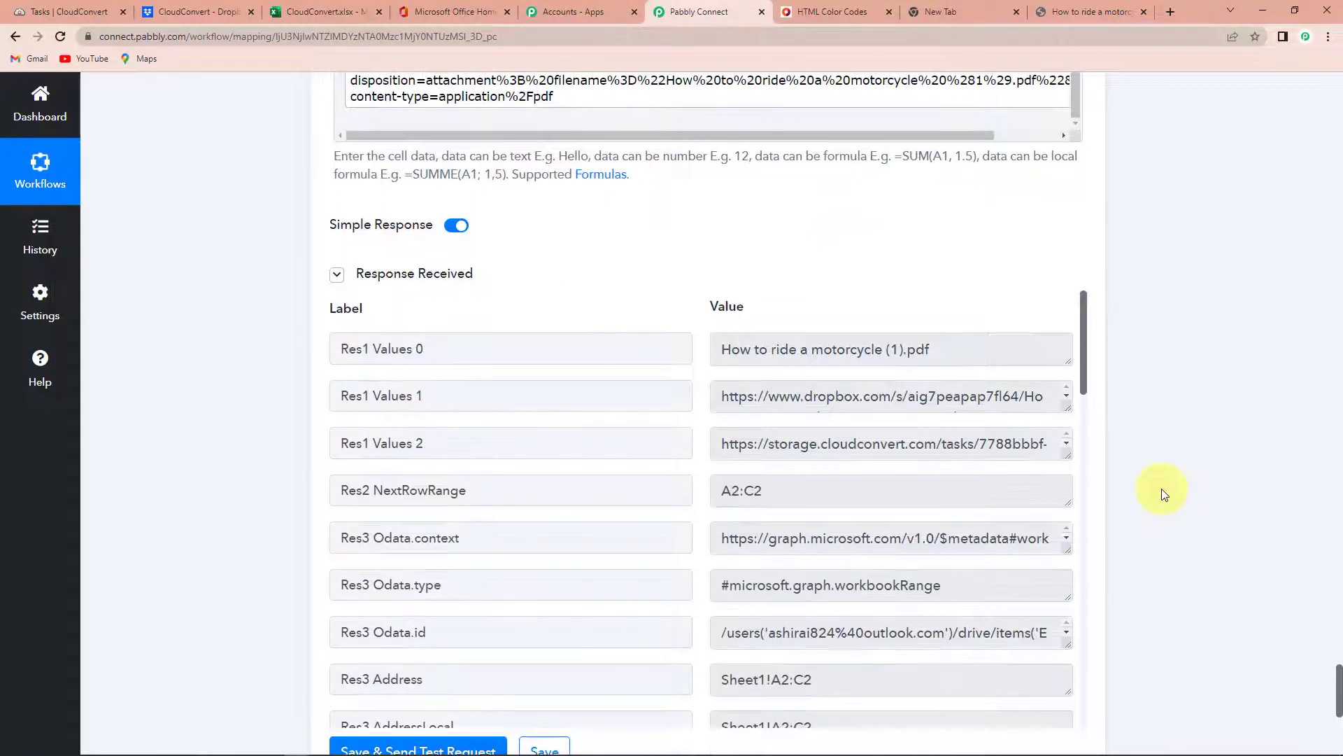
click(334, 11)
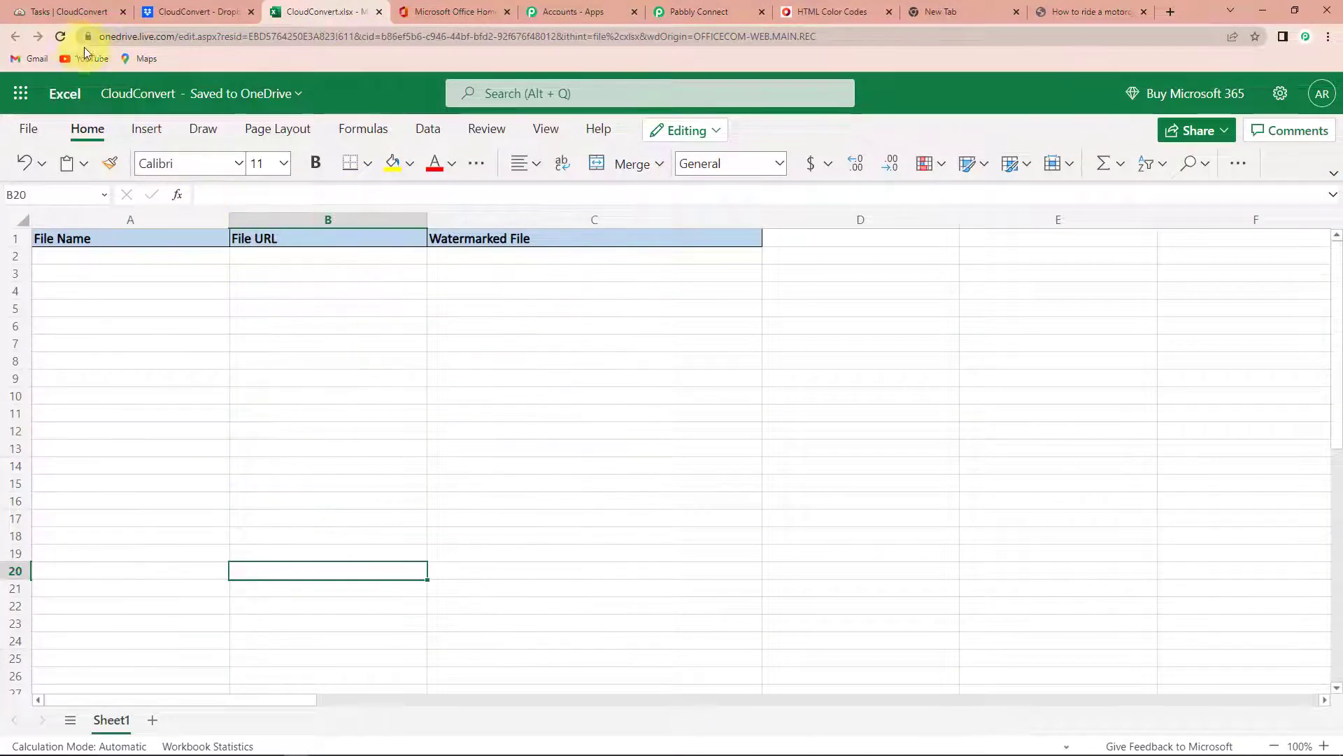
Reload the Excel workbook to confirm row 2's new entry, then switch to Dropbox's CloudConvert folder
click(60, 37)
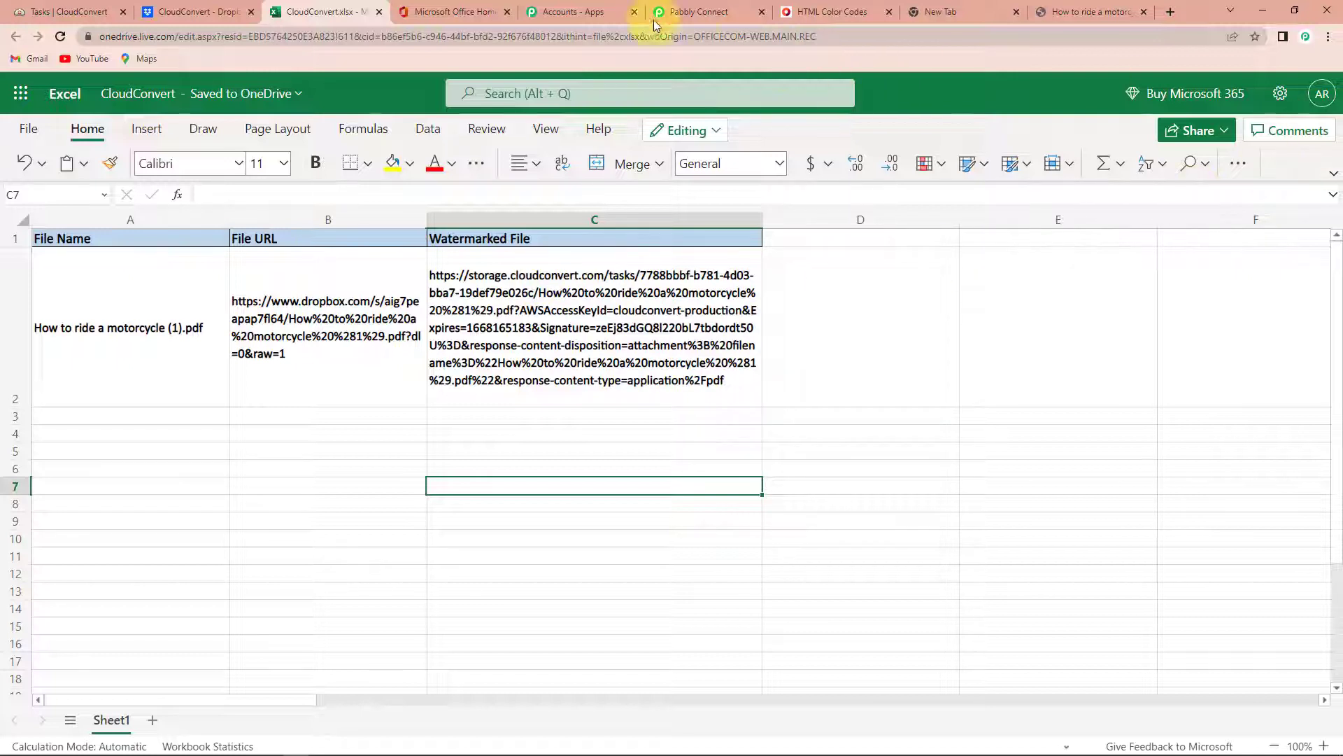
click(199, 12)
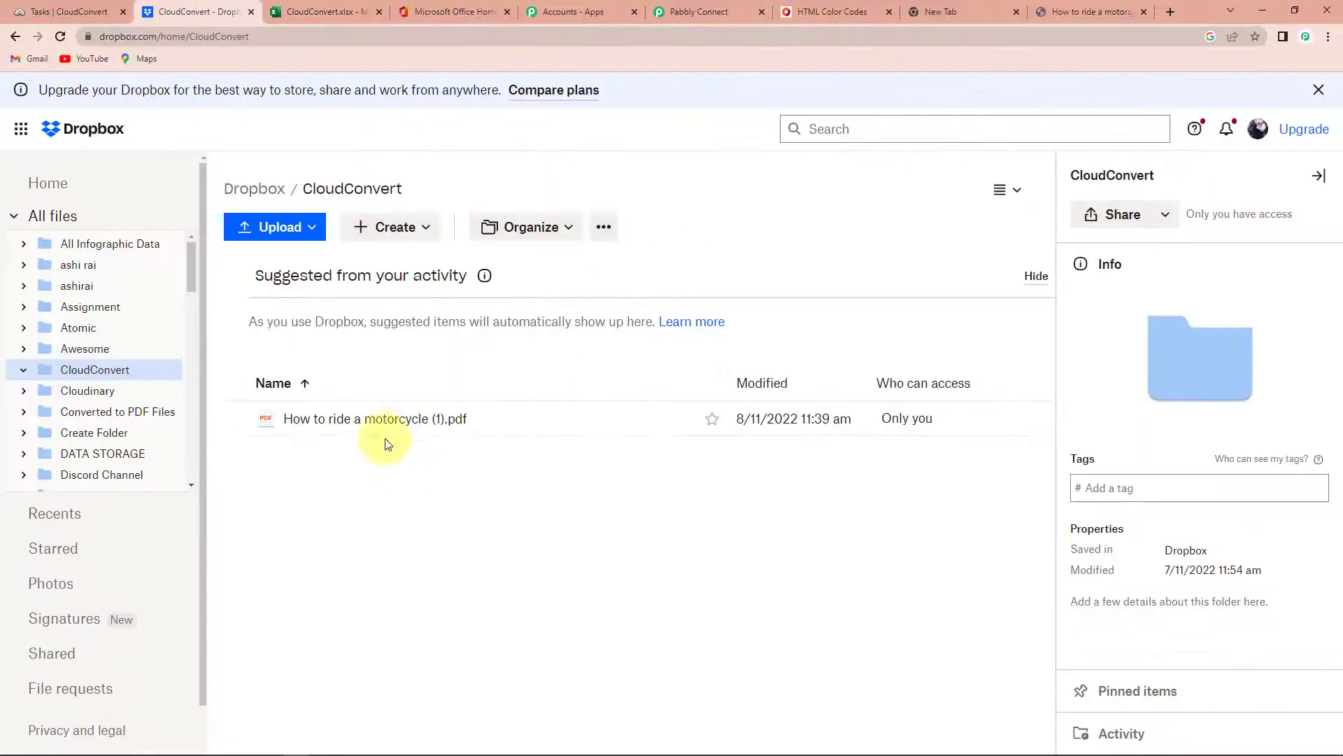
Upload 'Communication is the key..pdf' from Downloads into the Dropbox CloudConvert folder
click(291, 241)
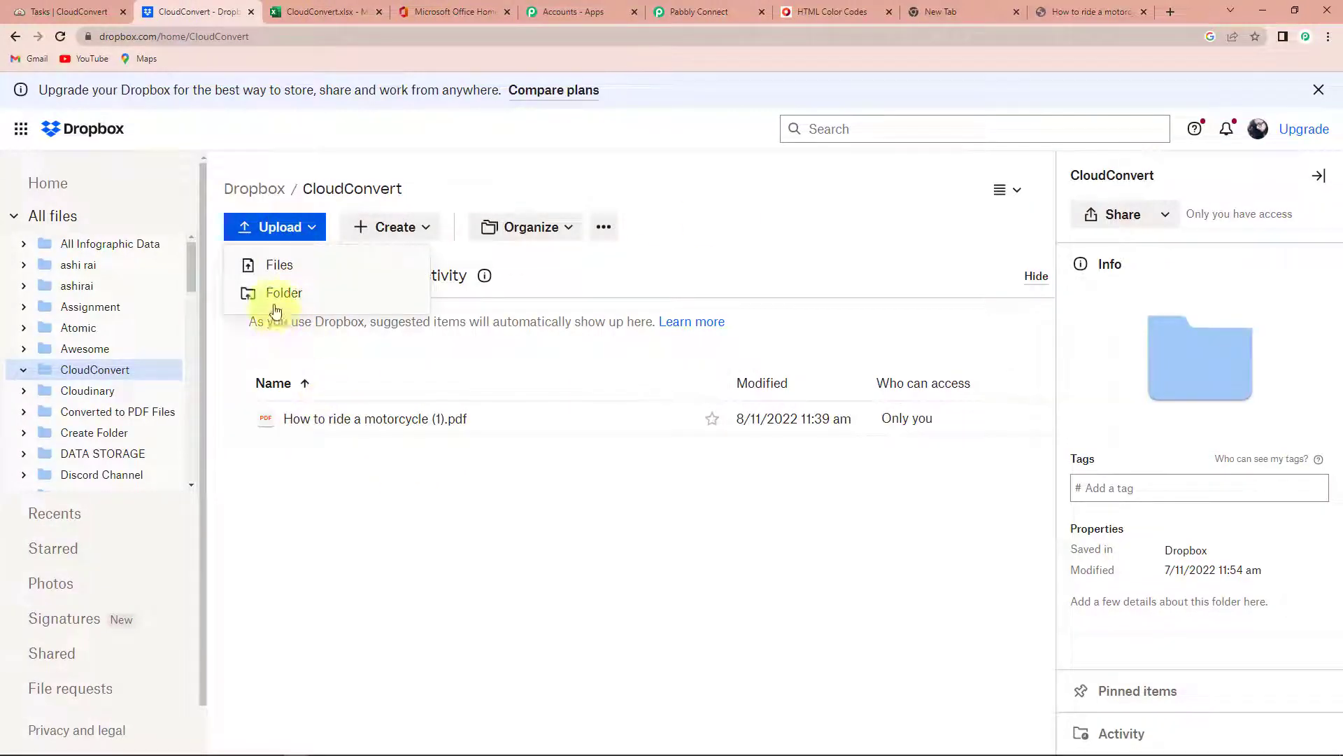
click(269, 265)
click(172, 258)
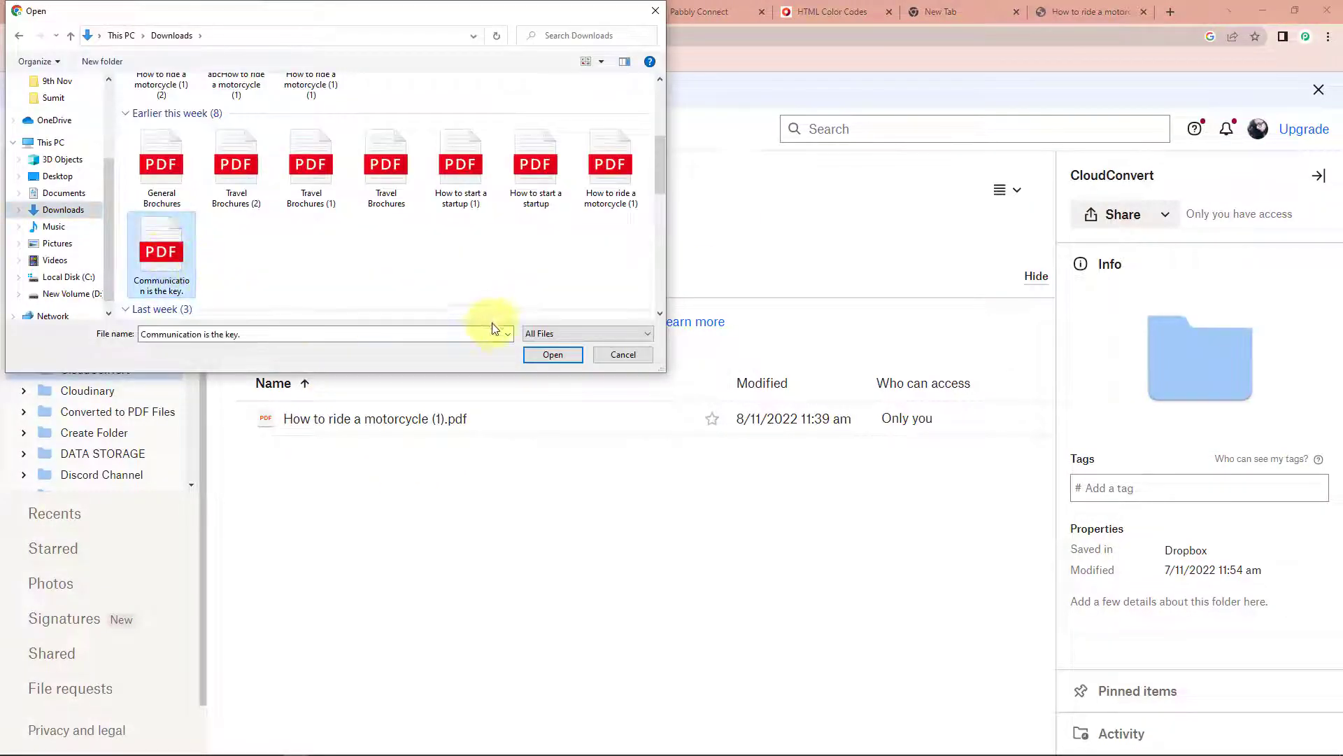
click(542, 355)
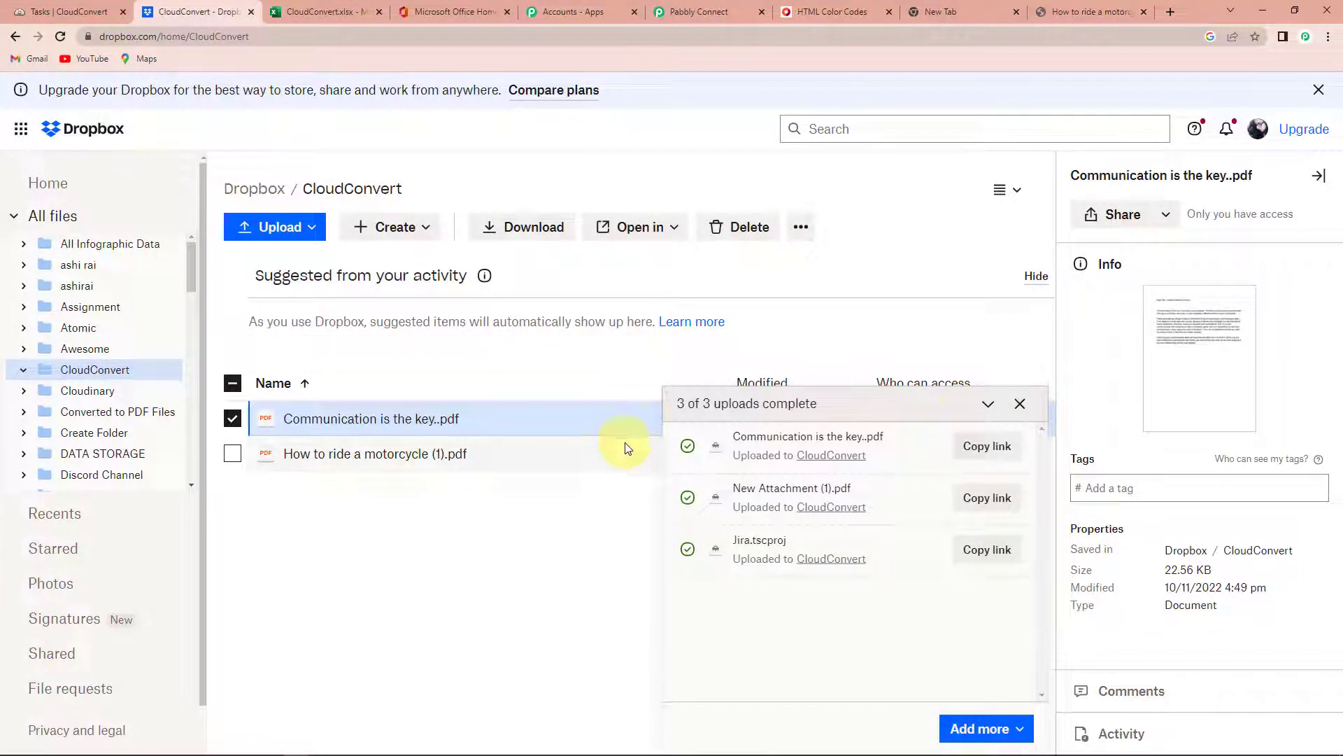
click(1020, 404)
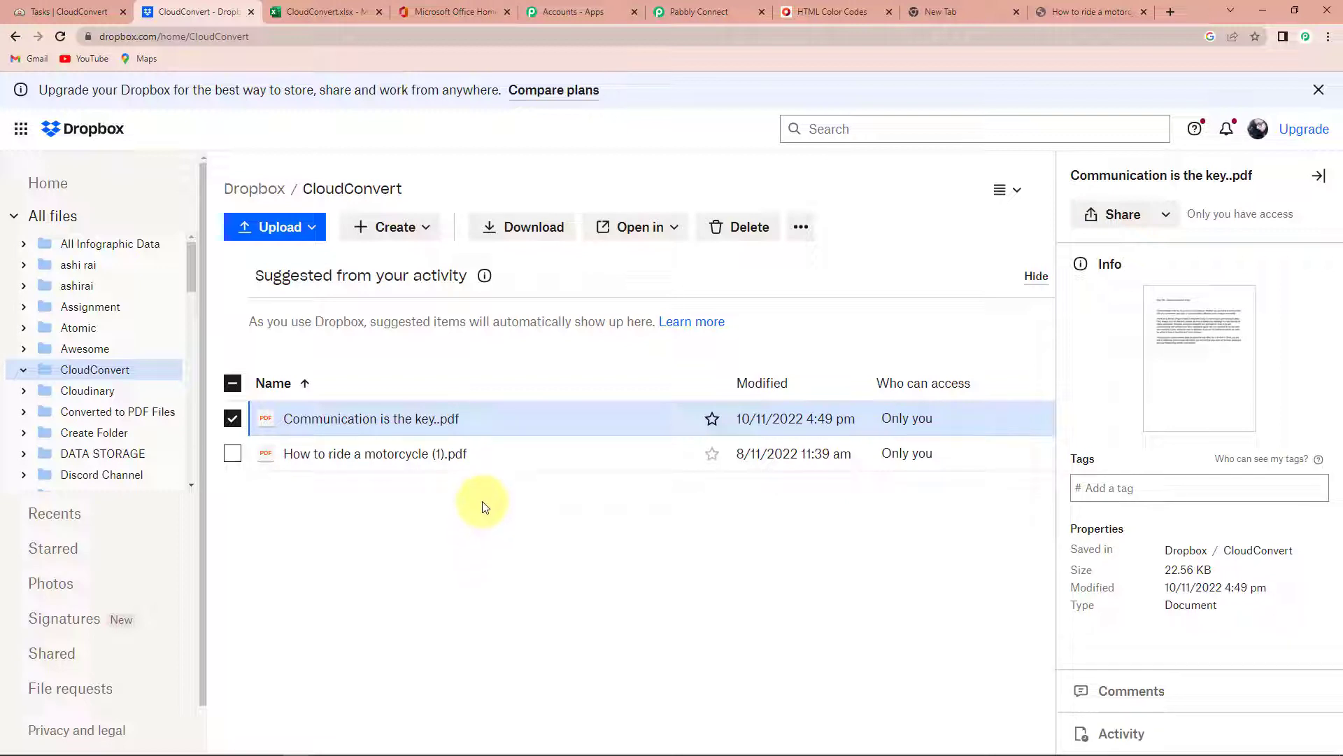
click(318, 11)
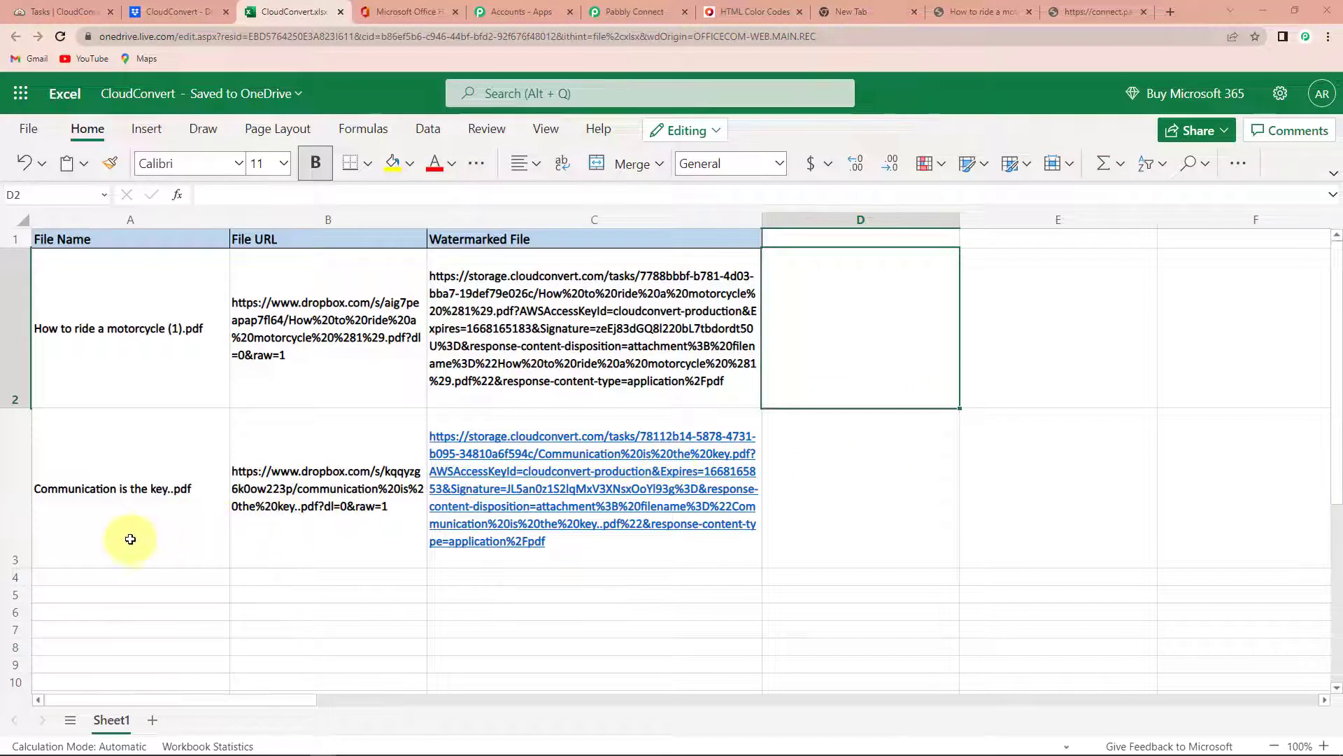
Inspect row 3's file name and Dropbox link in A3:C3, then go back to Pabbly Connect
drag(135, 548, 549, 548)
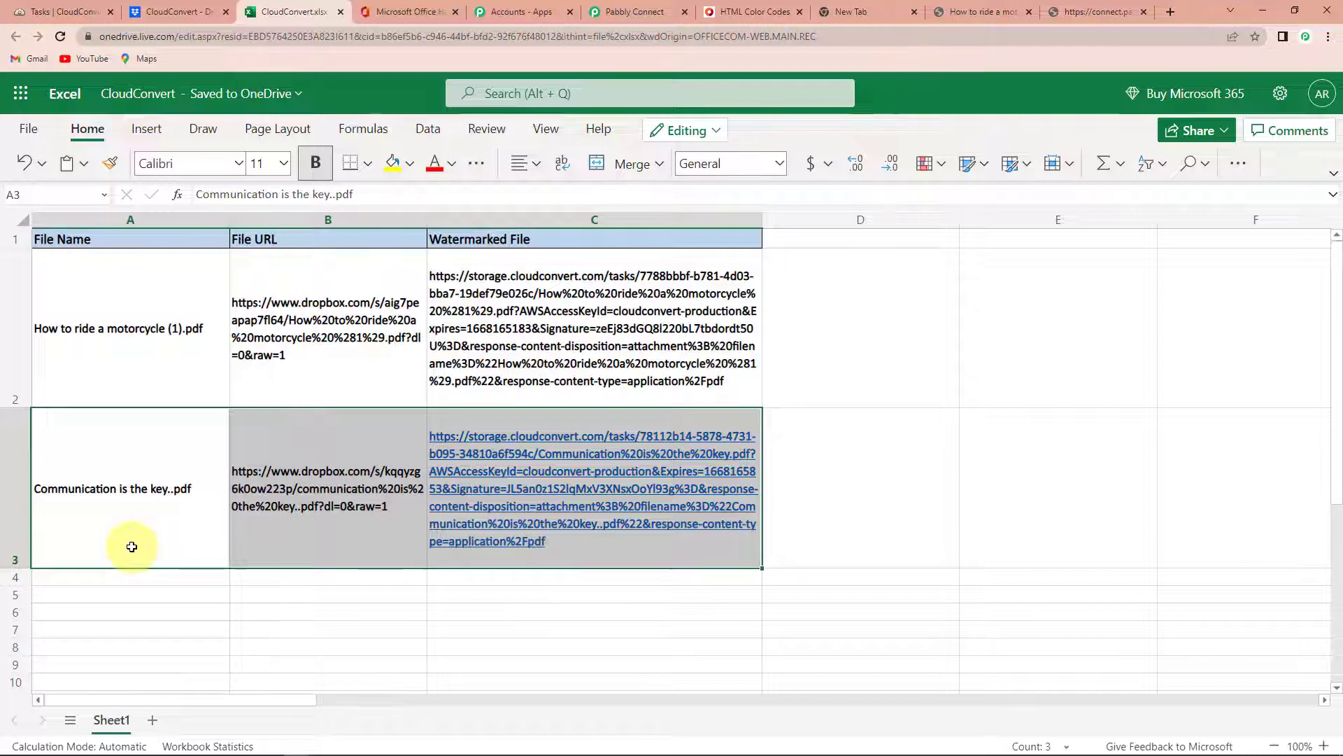
click(132, 547)
click(315, 546)
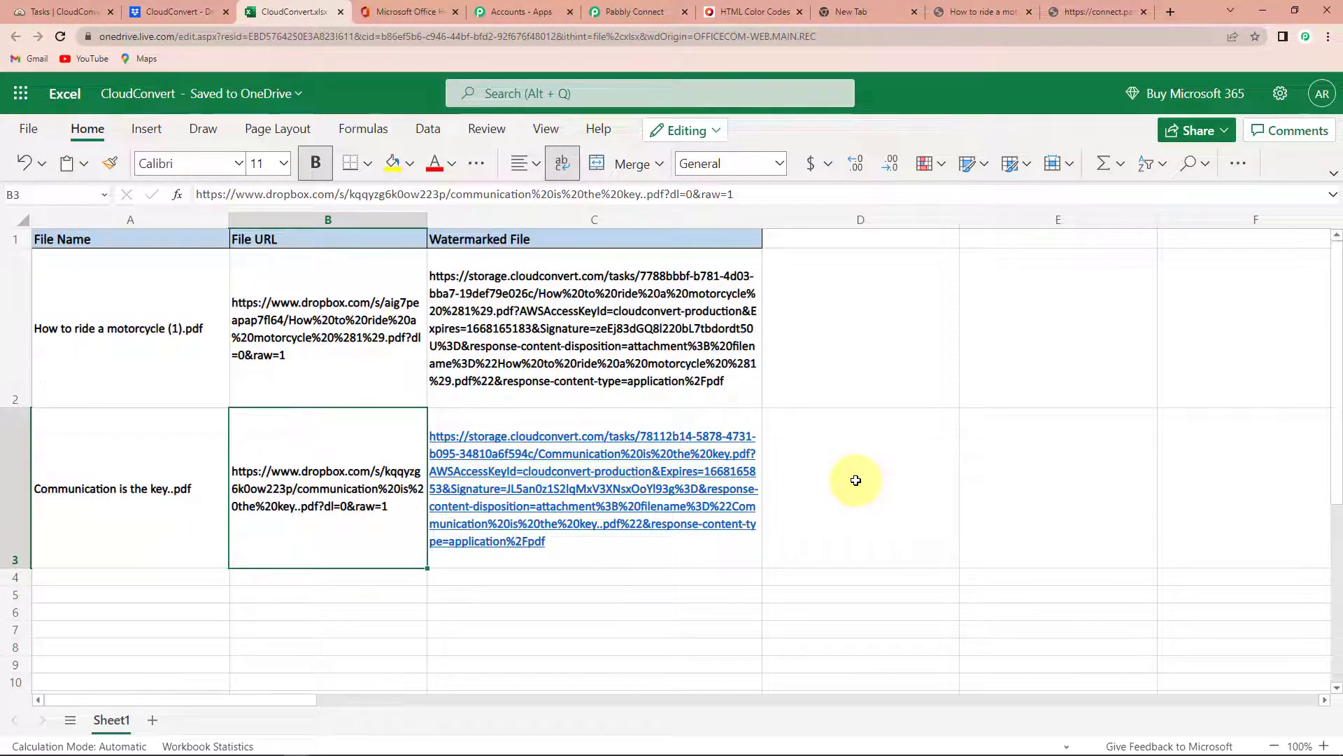
click(615, 12)
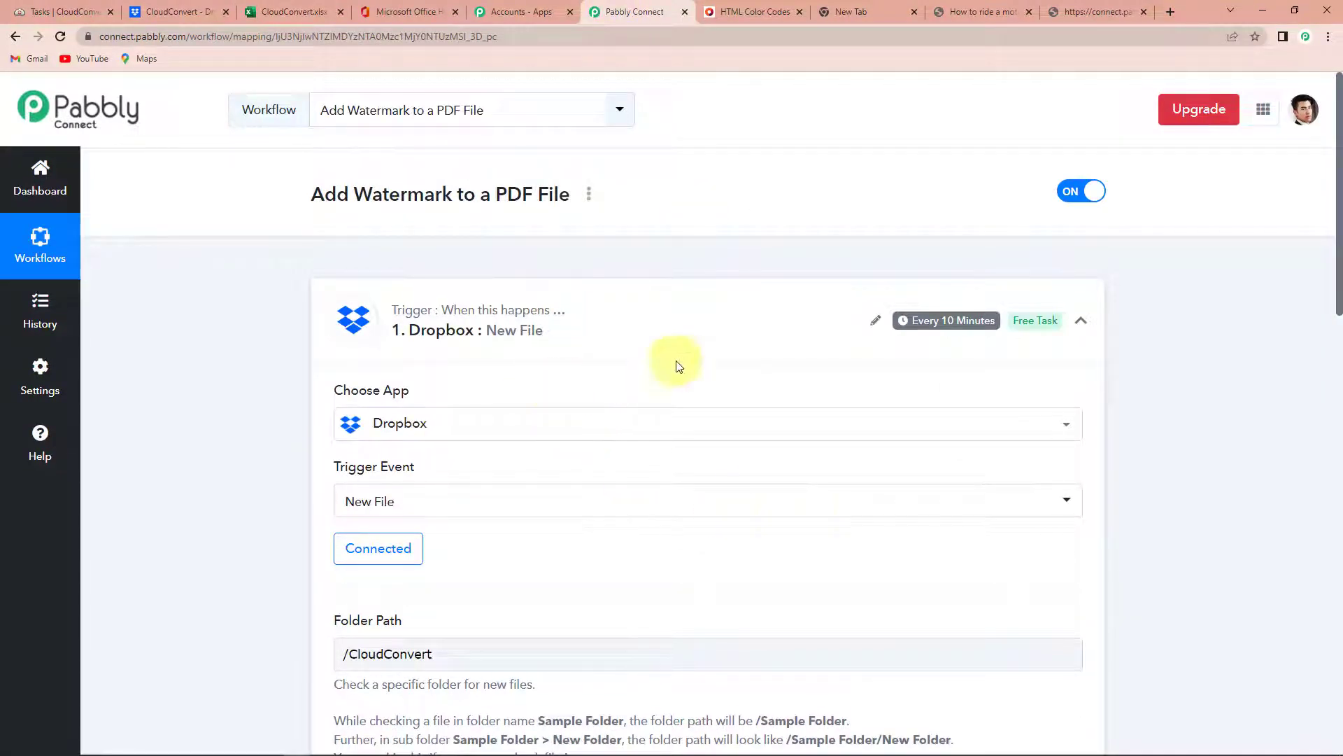
Collapse the Dropbox New File trigger and scroll through the Delay, Get Job Details and Add Row steps
click(1083, 322)
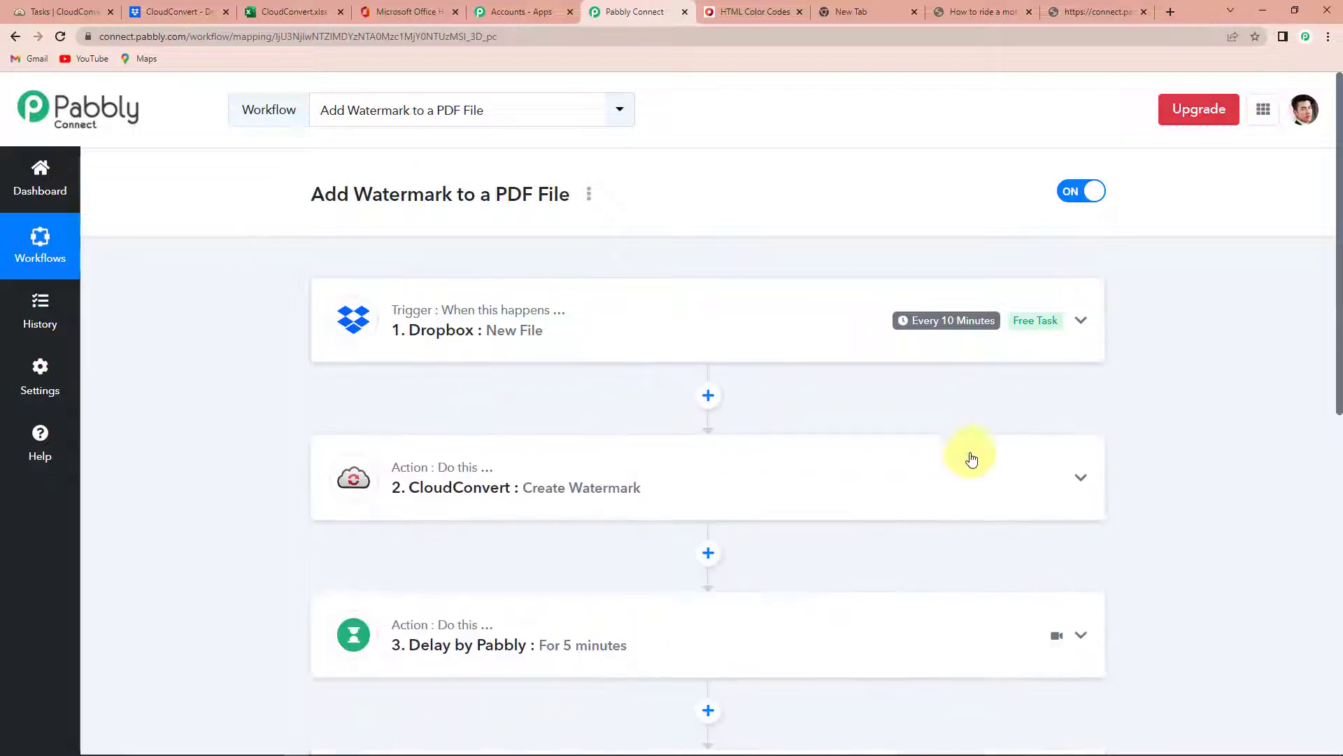
scroll(959, 461, down, 1)
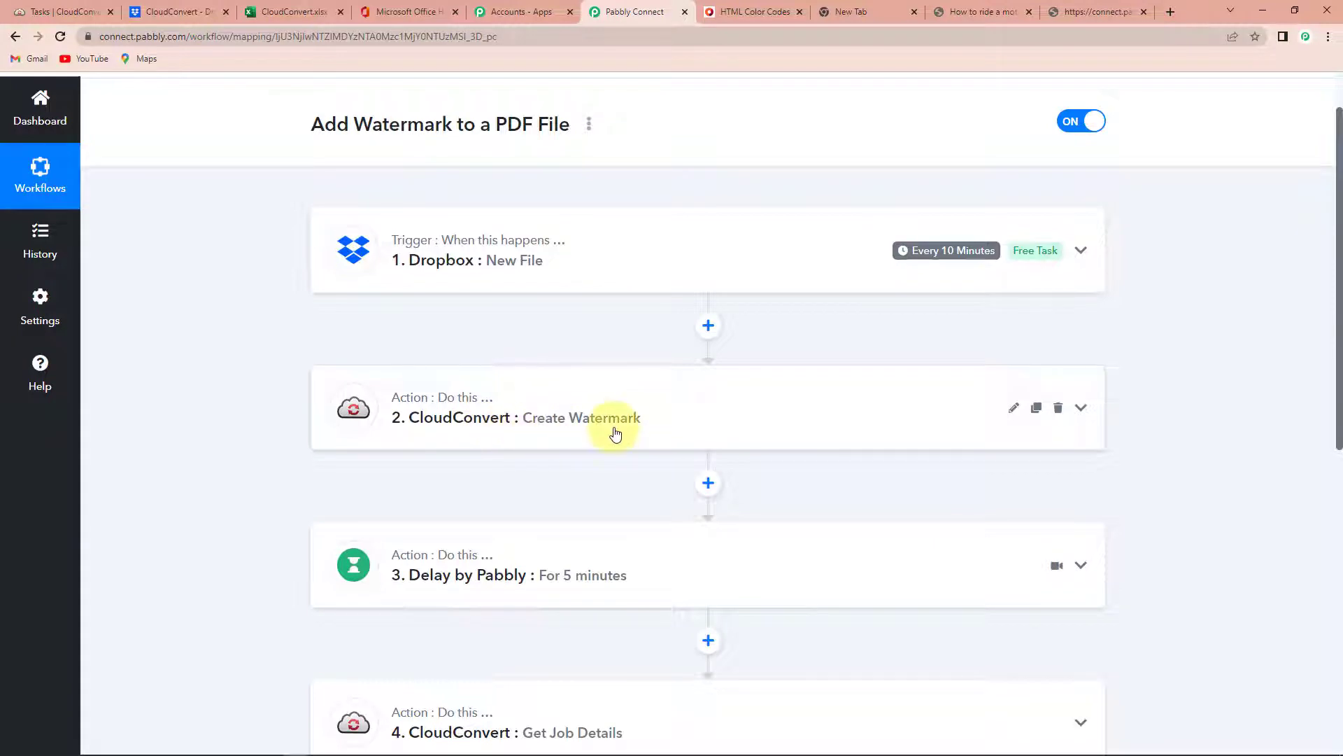
scroll(632, 455, down, 2)
mouse_move(635, 460)
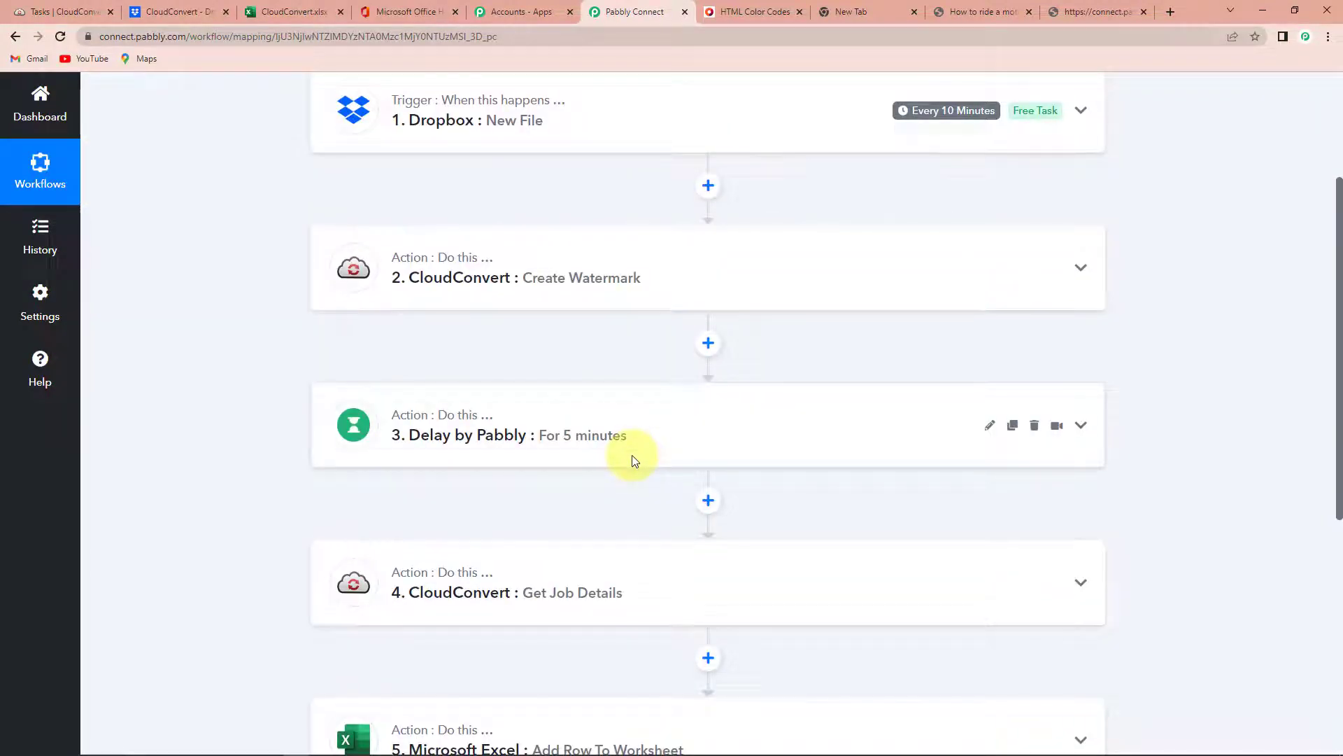
mouse_move(430, 449)
scroll(620, 456, down, 2)
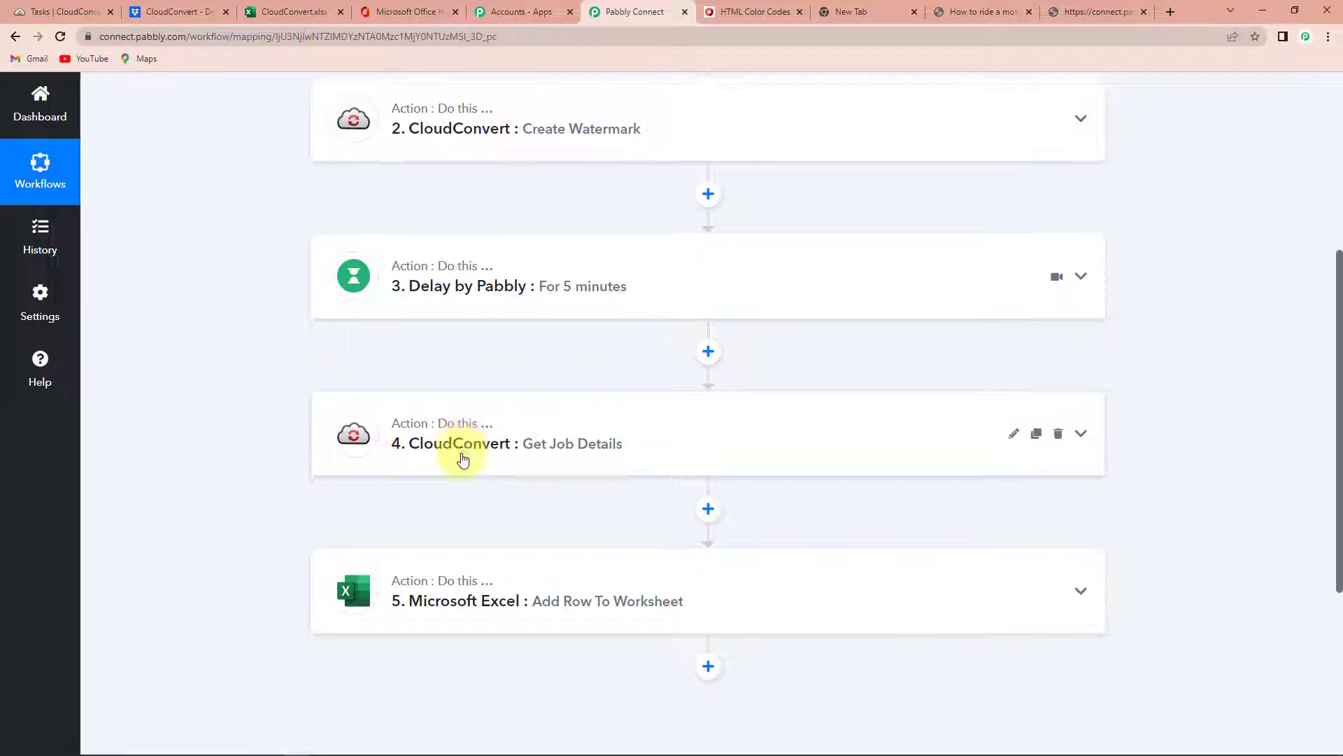
scroll(461, 459, down, 2)
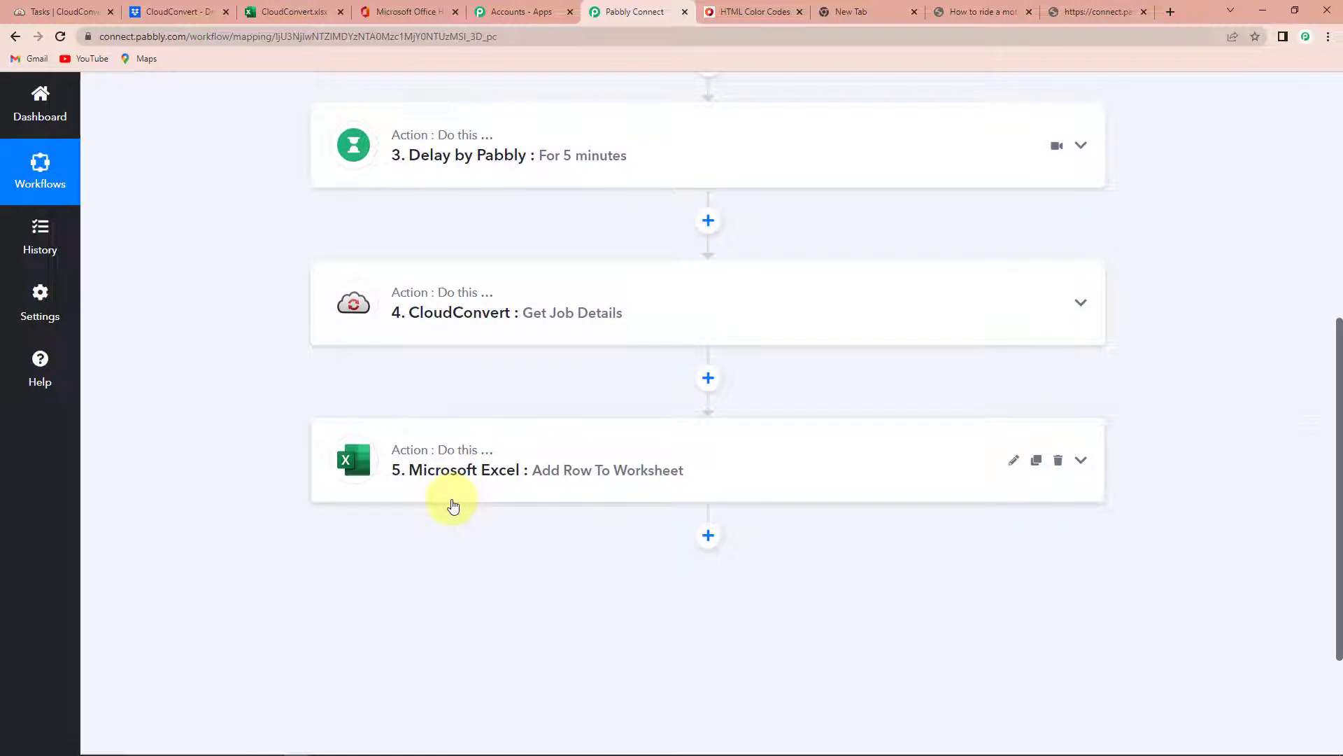